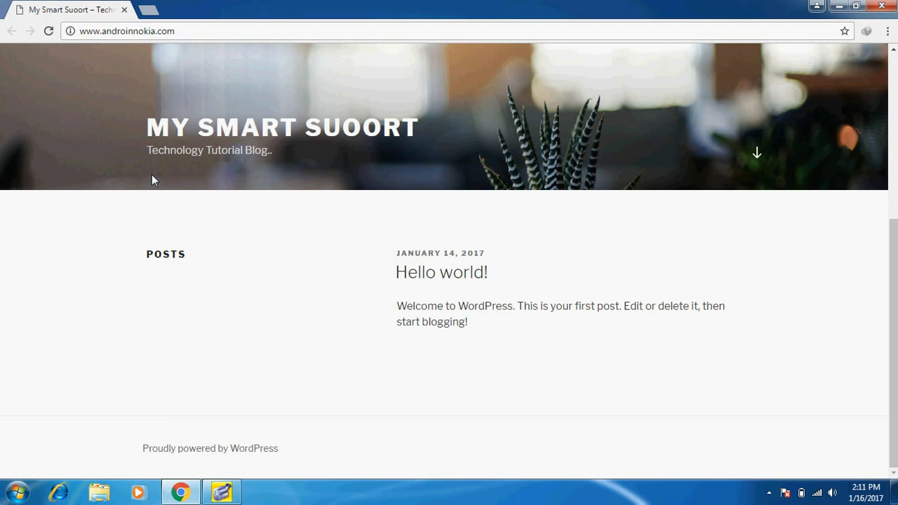
pyautogui.click(197, 36)
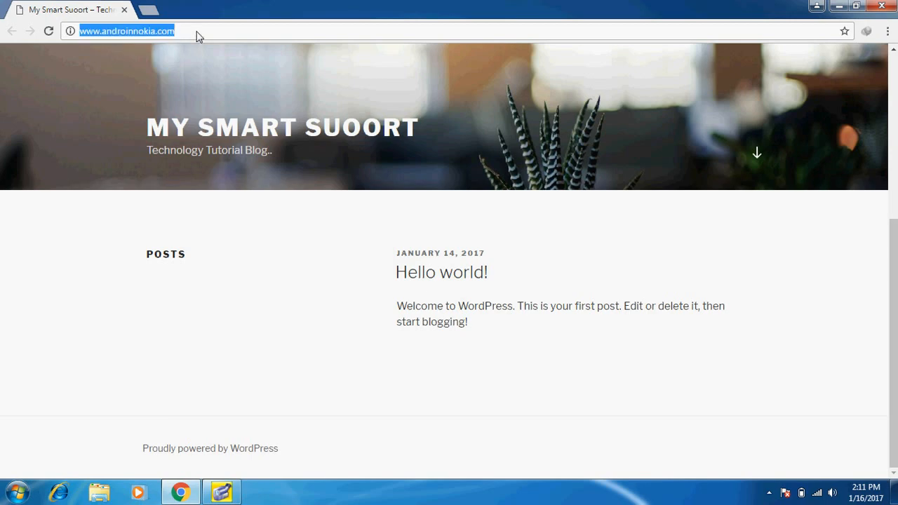
pyautogui.press('Return')
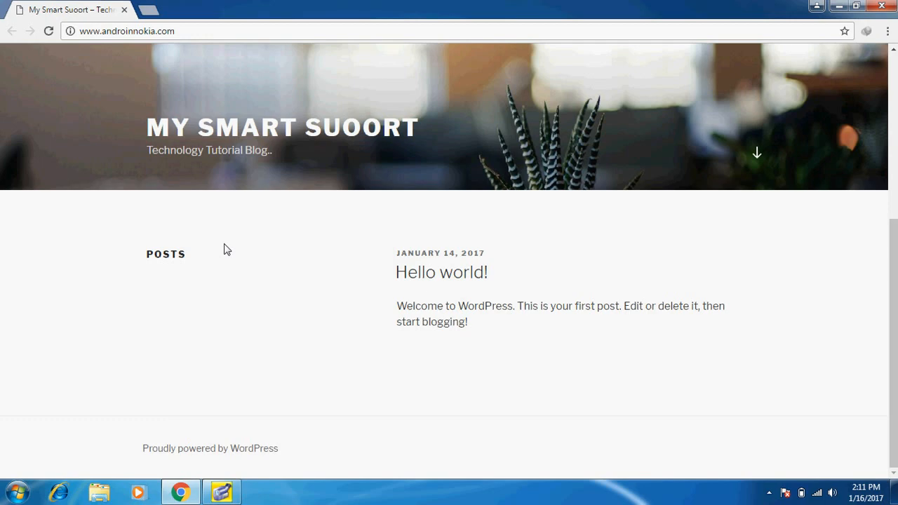
pyautogui.click(207, 32)
pyautogui.click(207, 32)
pyautogui.doubleClick(89, 33)
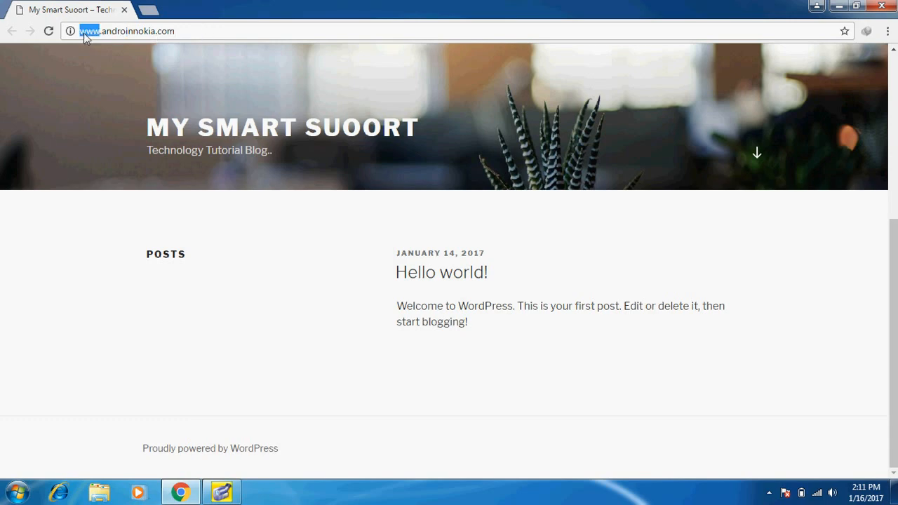
pyautogui.click(183, 33)
pyautogui.write('/')
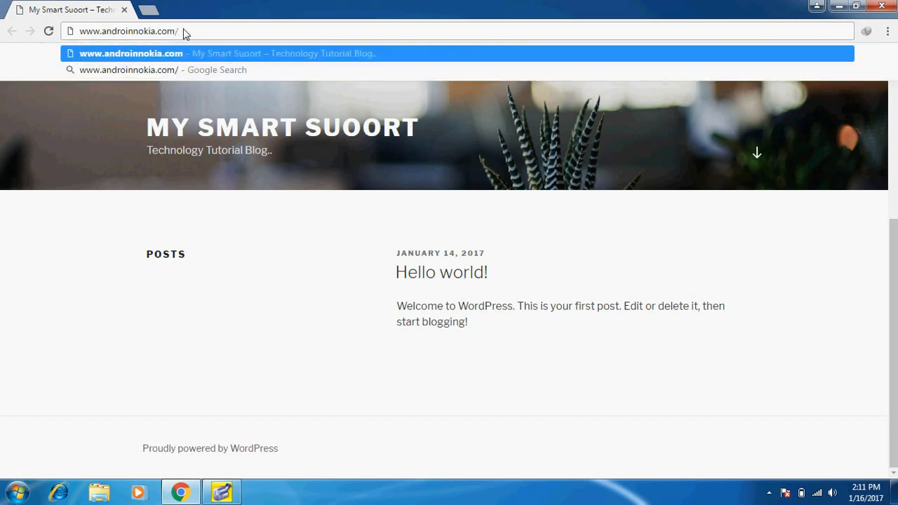
pyautogui.write('wp')
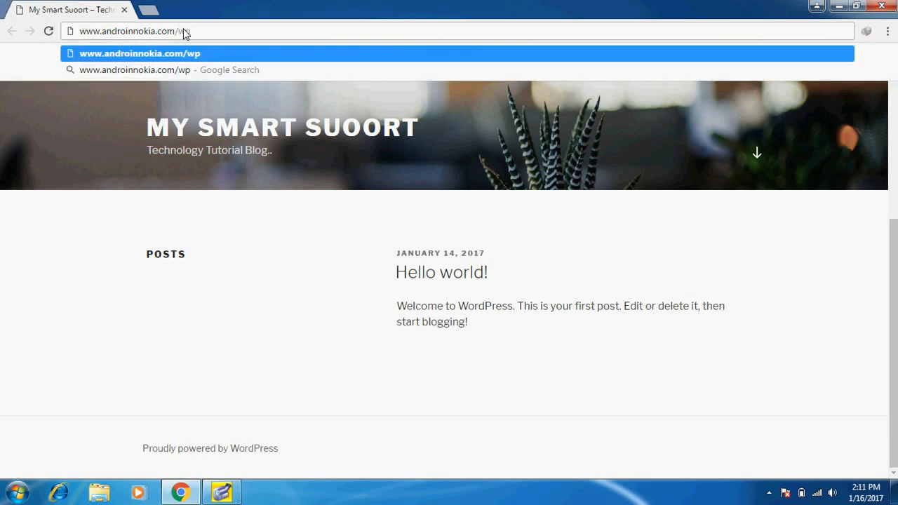
pyautogui.write('-ad')
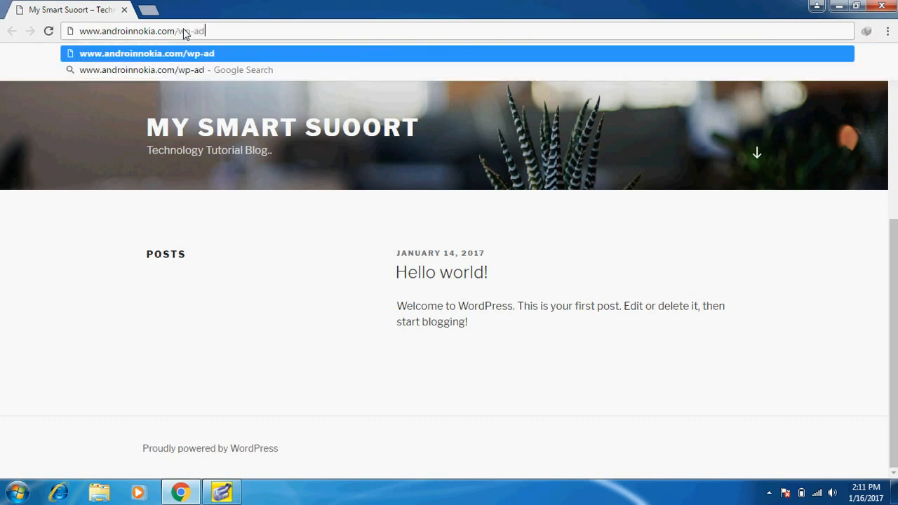
pyautogui.write('min')
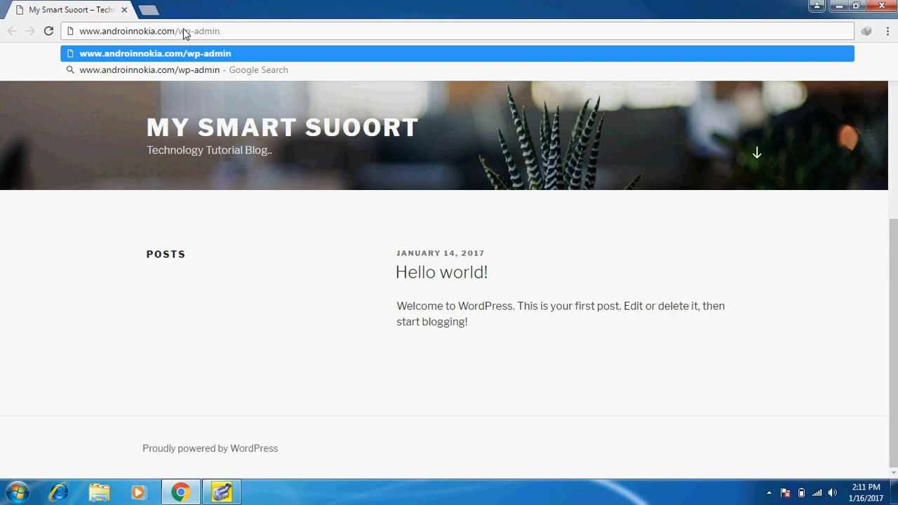
pyautogui.press('Return')
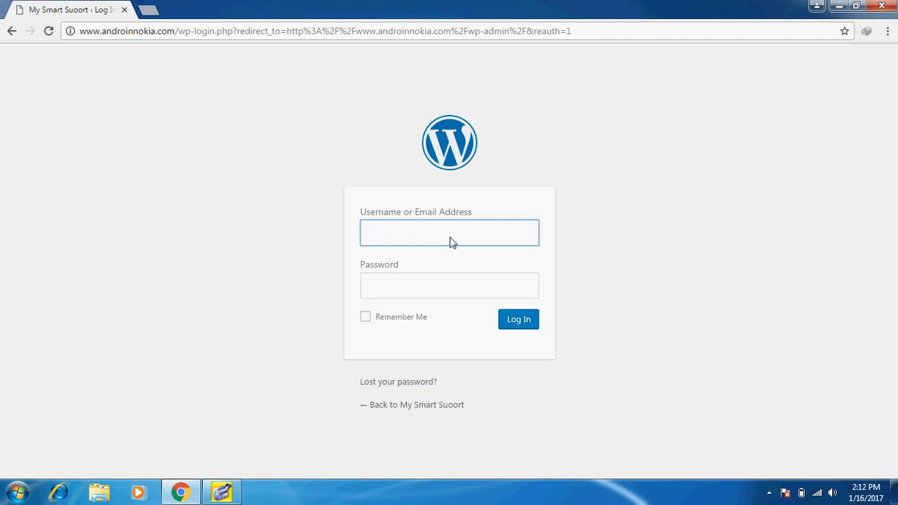
# Enter the admin username and password and log in to the Dashboard
pyautogui.write('nokia123')
pyautogui.click(475, 295)
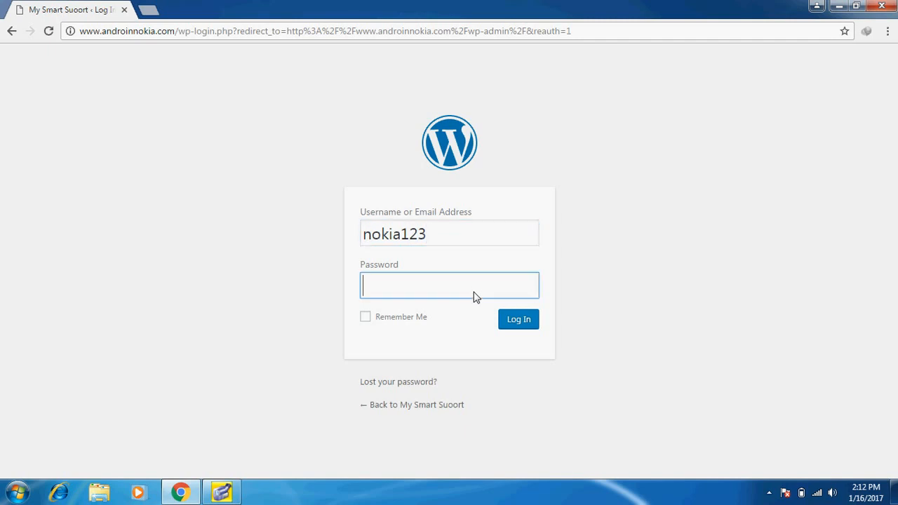
pyautogui.write('•••••••••••••')
pyautogui.click(506, 322)
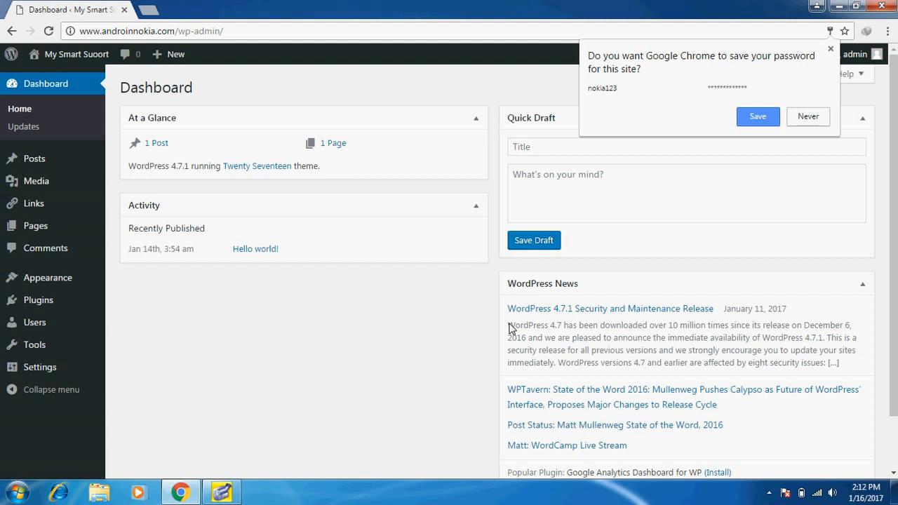
# Choose Never on Chrome's save-password prompt and look over the Dashboard
pyautogui.click(806, 121)
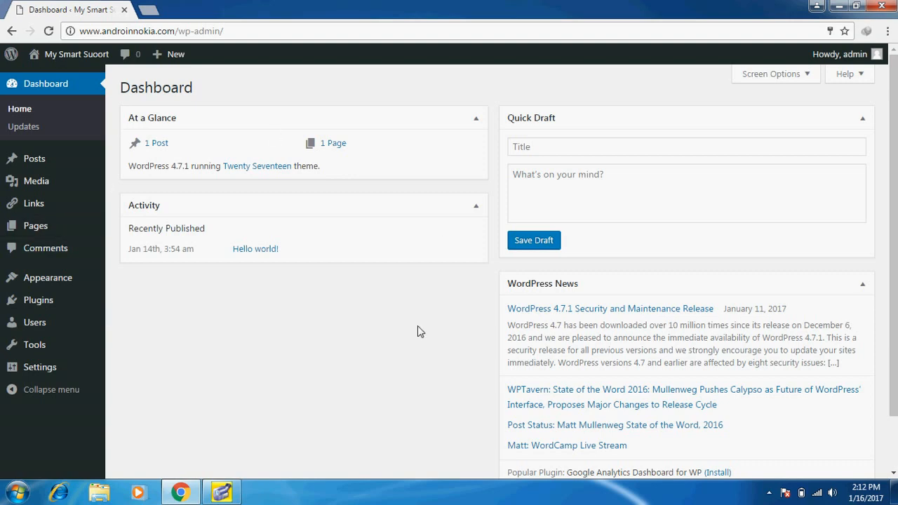
pyautogui.scroll(-1, 278, 355)
pyautogui.scroll(-1, 278, 356)
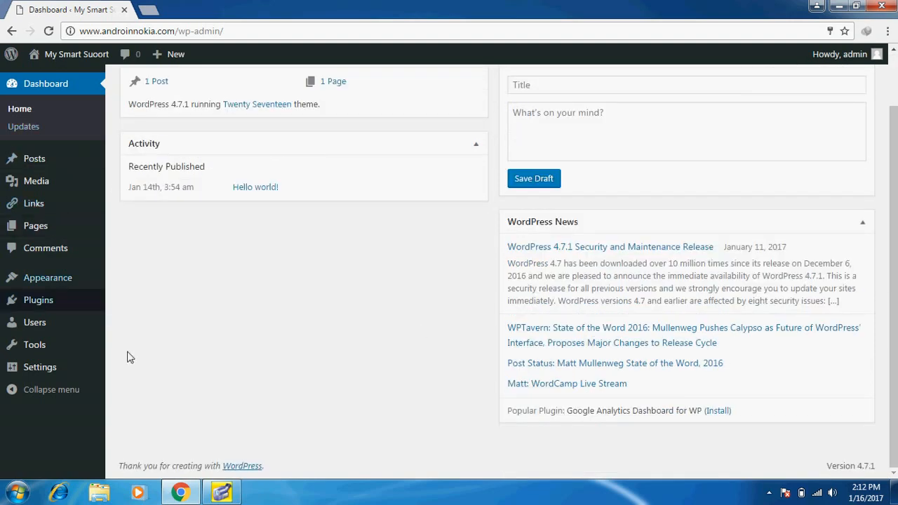
pyautogui.scroll(2, 133, 362)
pyautogui.moveTo(73, 345)
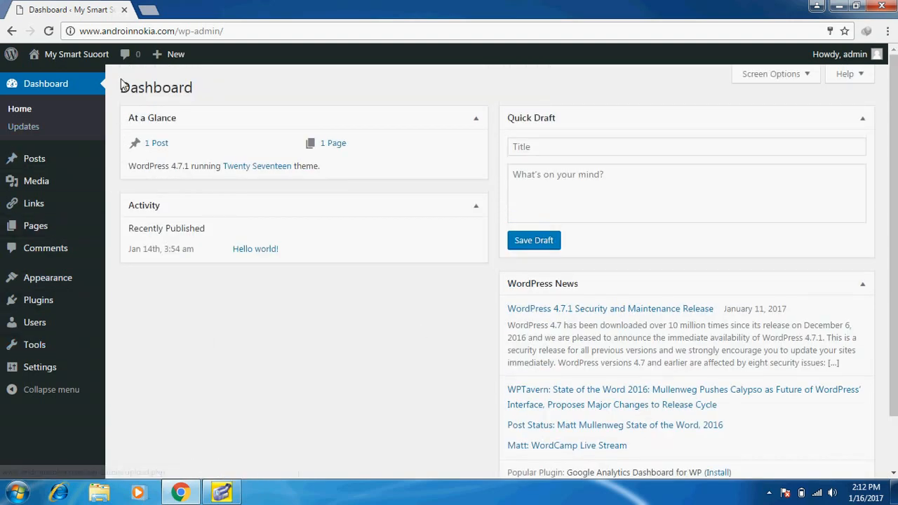
pyautogui.moveTo(102, 56)
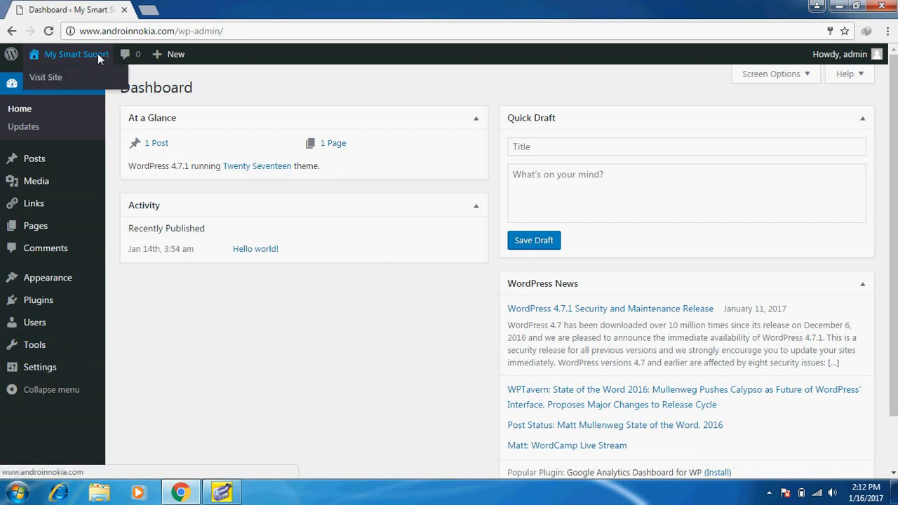
# Open Visit Site in a new tab, view the live blog, then return to the Dashboard tab
pyautogui.rightClick(66, 75)
pyautogui.click(81, 85)
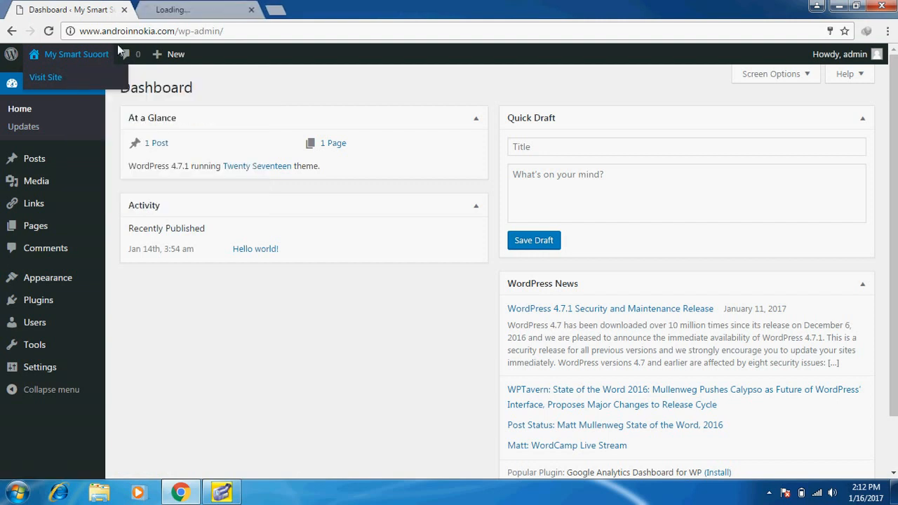
pyautogui.click(175, 10)
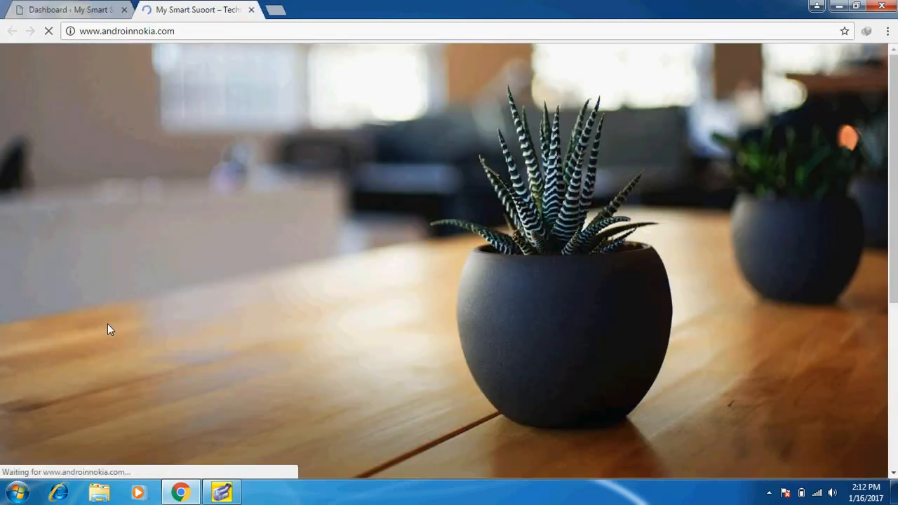
pyautogui.scroll(-5, 108, 330)
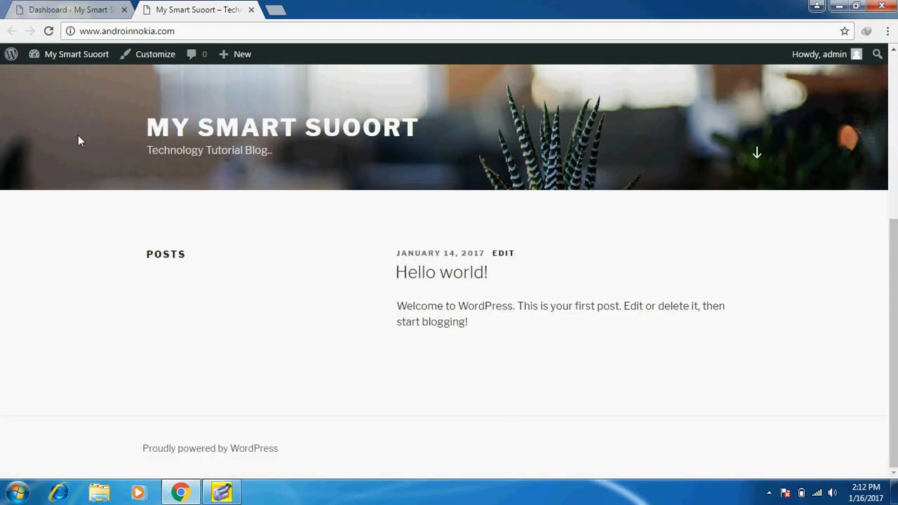
pyautogui.click(62, 11)
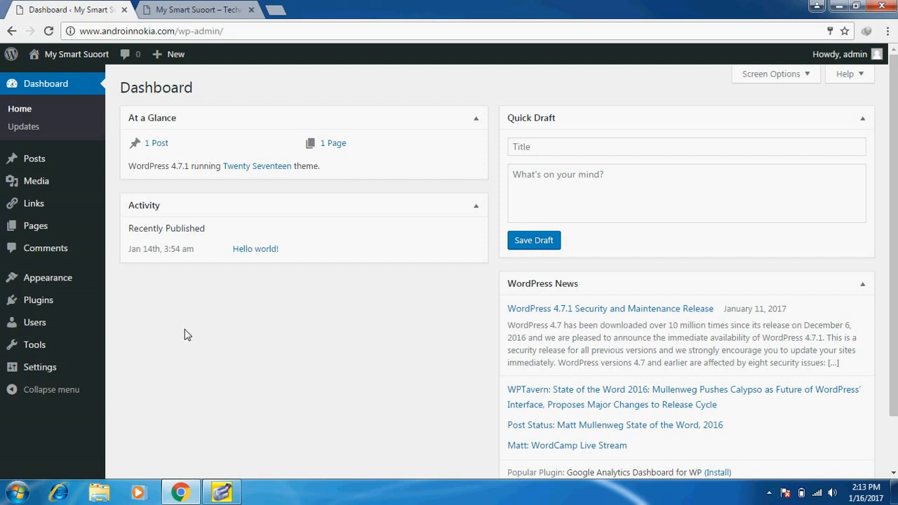
# Go to Appearance > Themes to see the three installed Twenty themes
pyautogui.moveTo(49, 277)
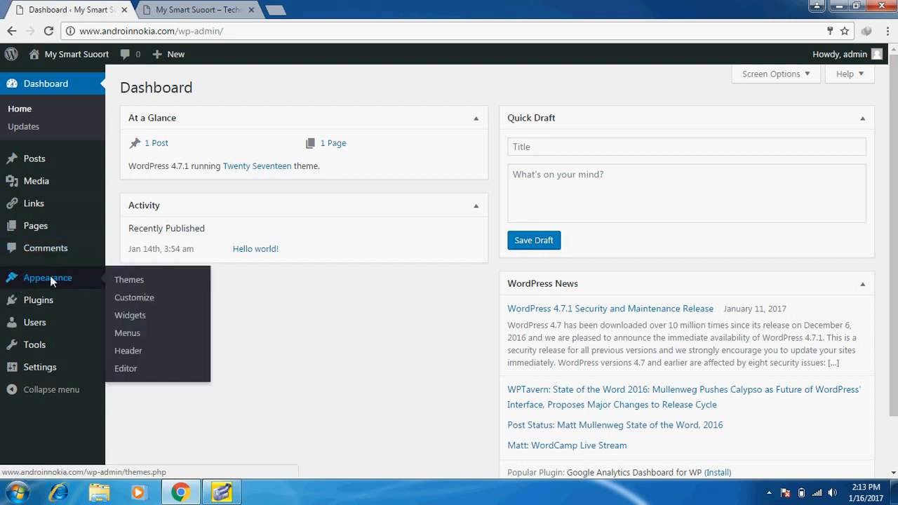
pyautogui.click(132, 280)
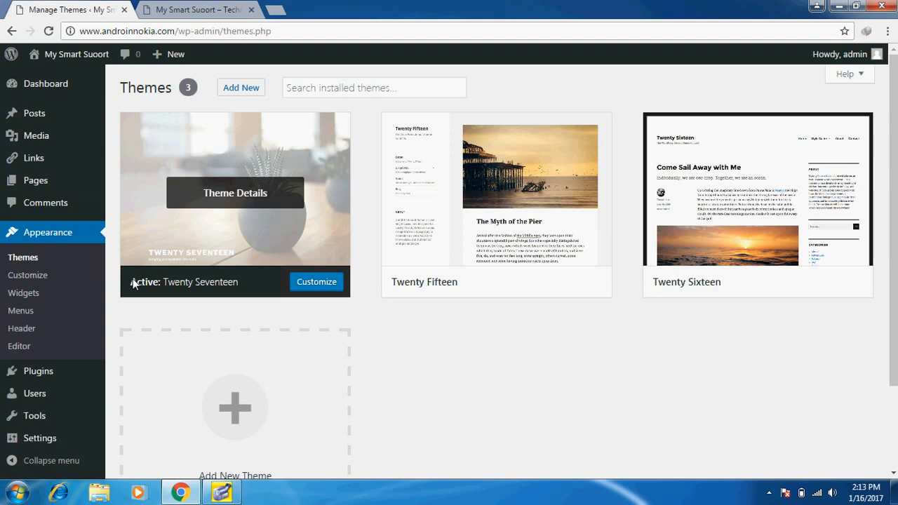
# Start adding a new theme and switch the catalogue from Featured to Popular
pyautogui.click(238, 95)
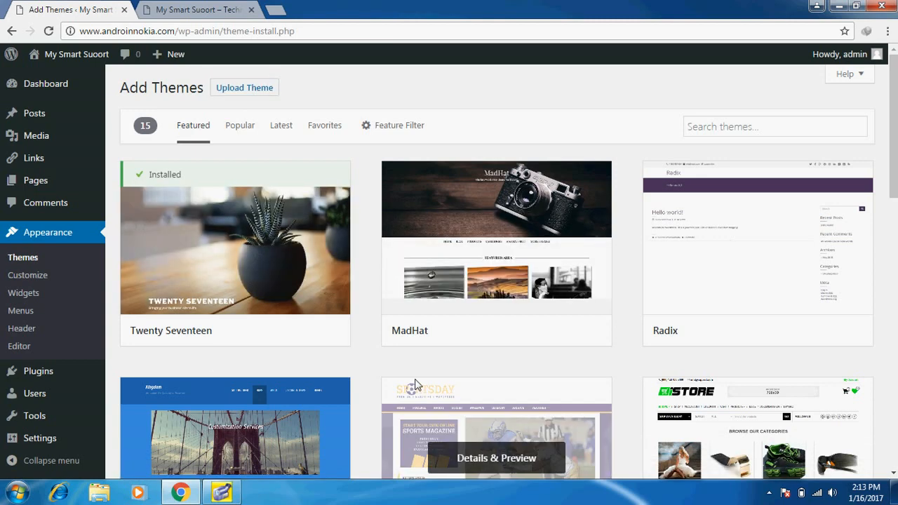
pyautogui.scroll(-8, 415, 385)
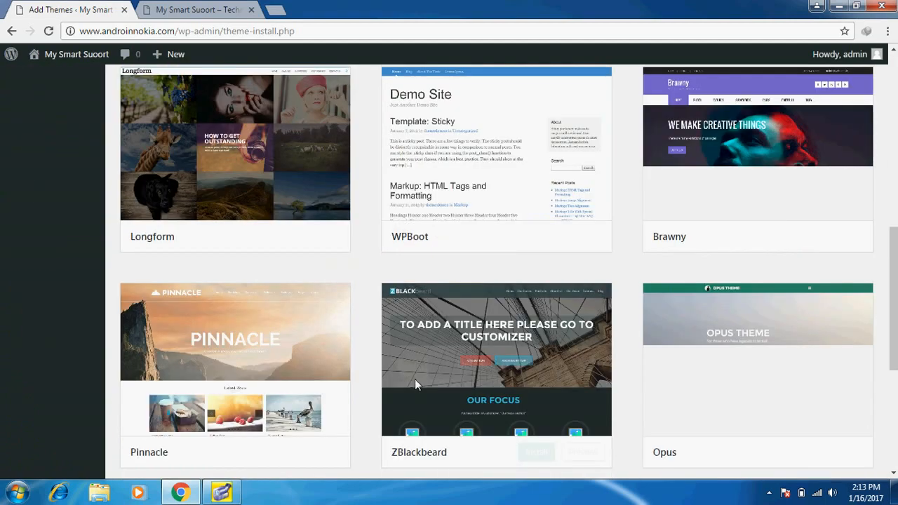
pyautogui.scroll(-4, 415, 383)
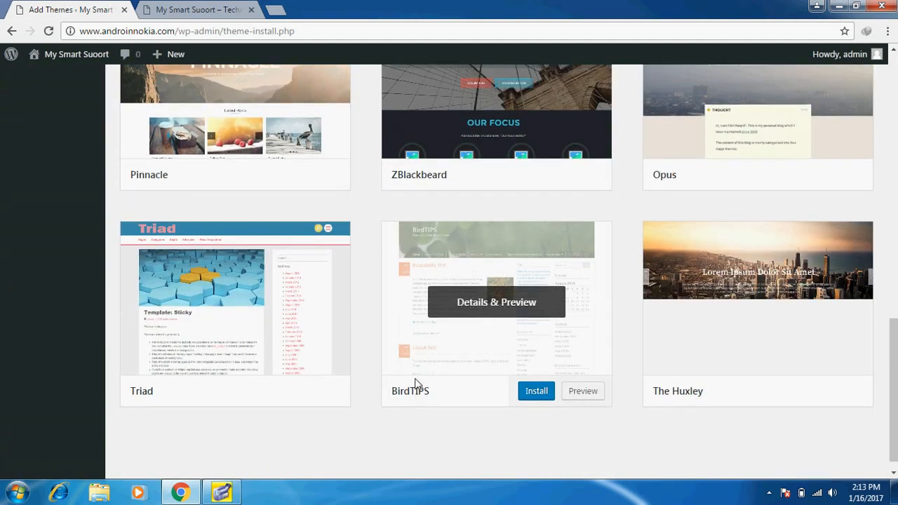
pyautogui.scroll(7, 415, 383)
pyautogui.scroll(5, 415, 384)
pyautogui.click(239, 127)
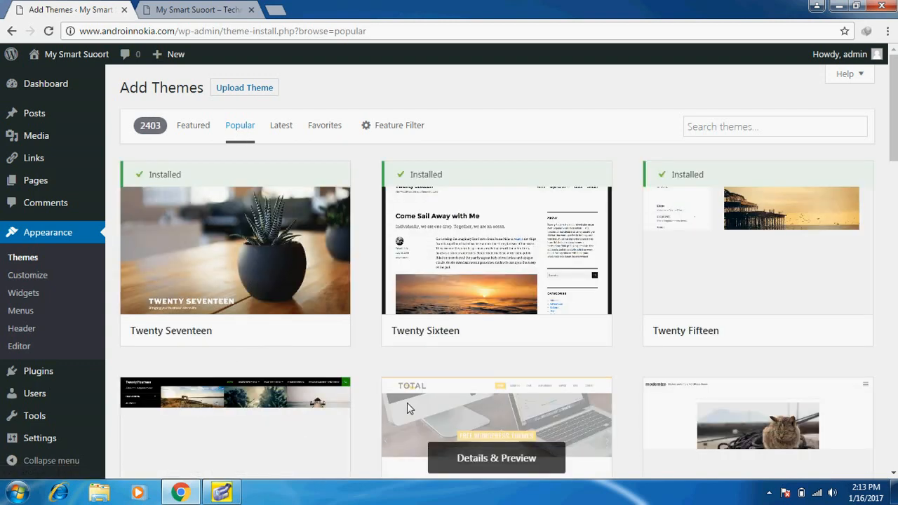
# Scroll through the popular themes and open the preview of the Basic theme by wppuzzle
pyautogui.scroll(-1, 407, 404)
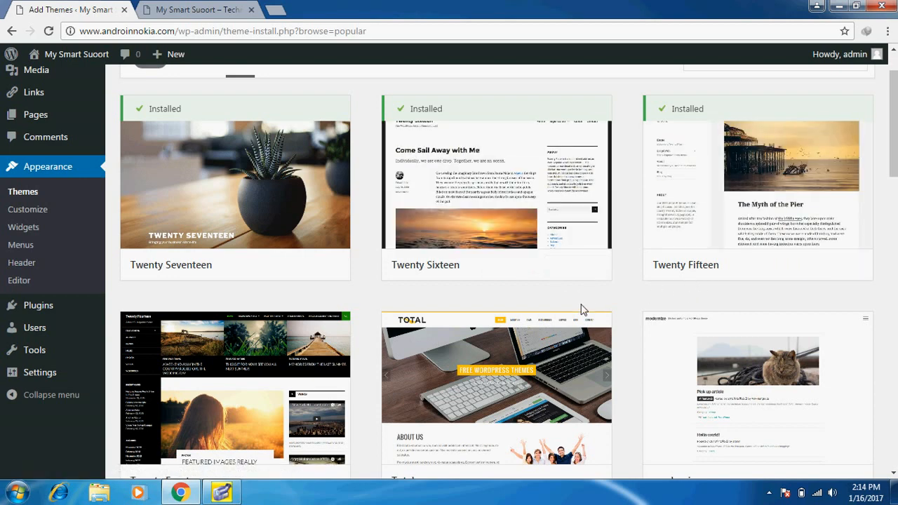
pyautogui.scroll(1, 581, 309)
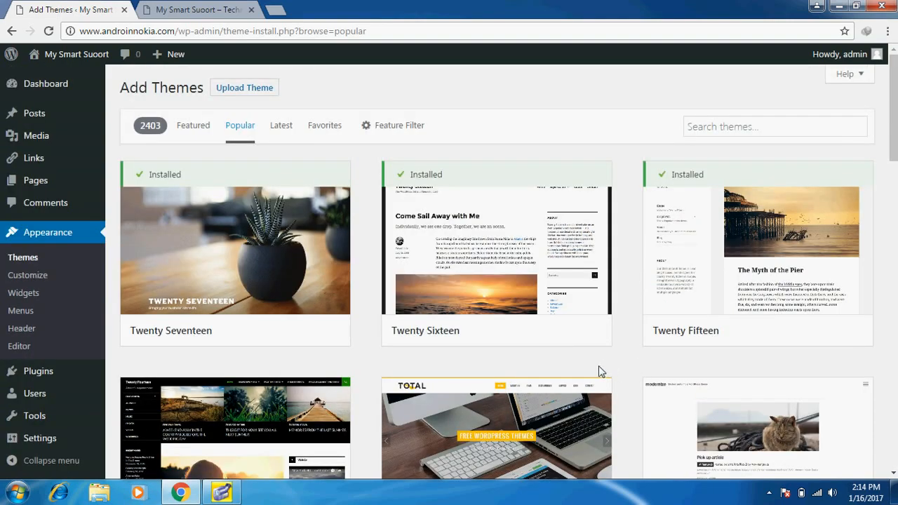
pyautogui.moveTo(164, 230)
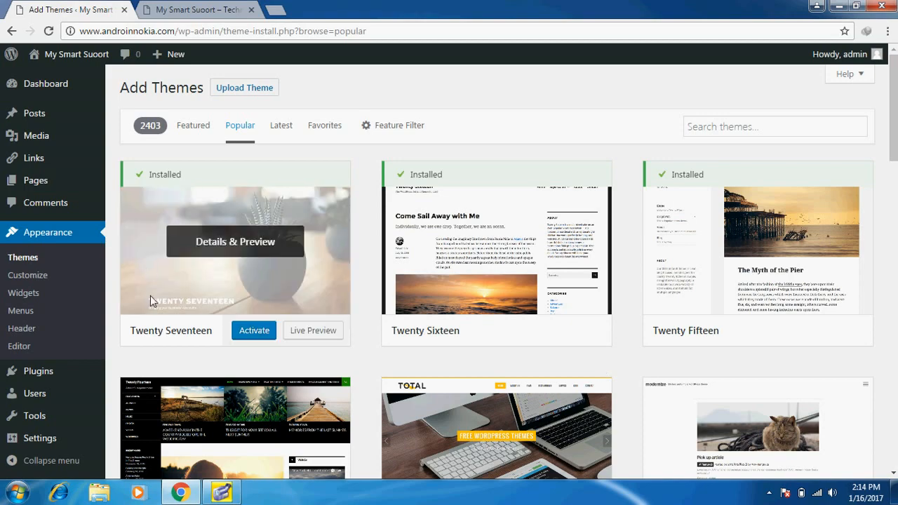
pyautogui.scroll(-2, 239, 406)
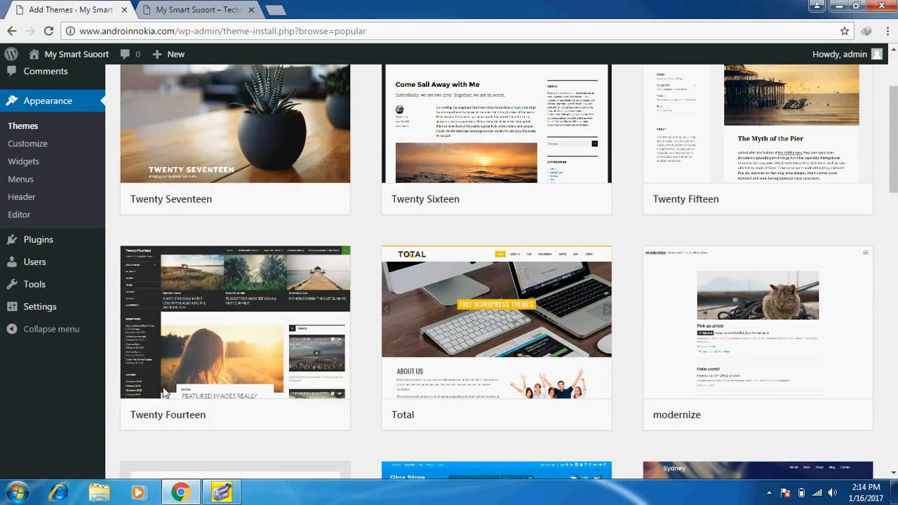
pyautogui.scroll(-2, 220, 356)
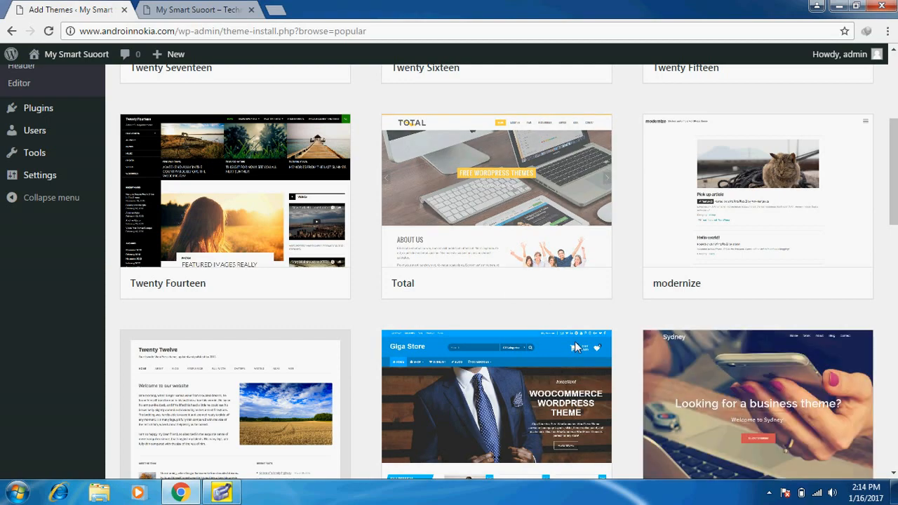
pyautogui.scroll(-2, 575, 344)
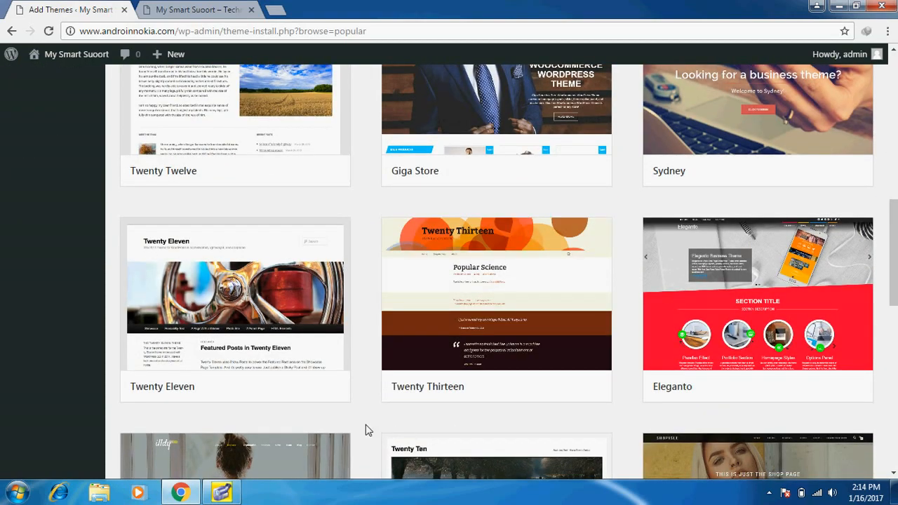
pyautogui.scroll(-3, 366, 430)
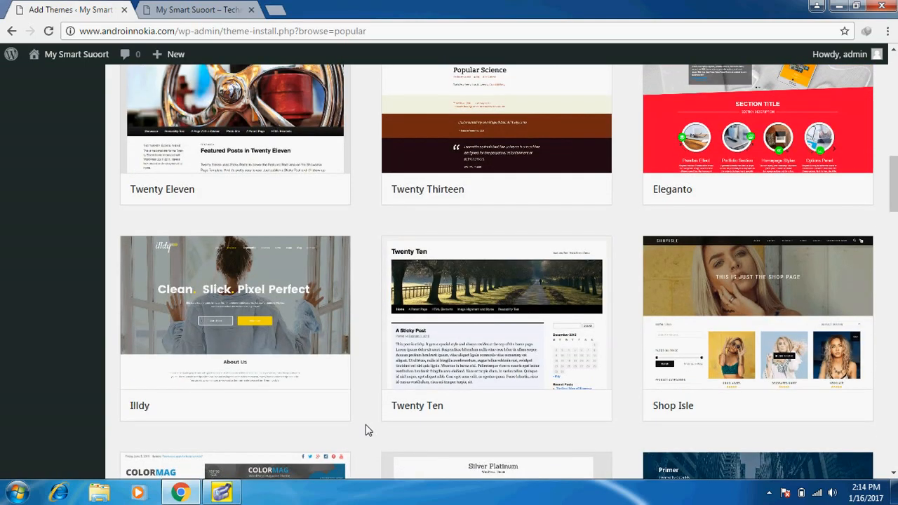
pyautogui.scroll(-1, 366, 430)
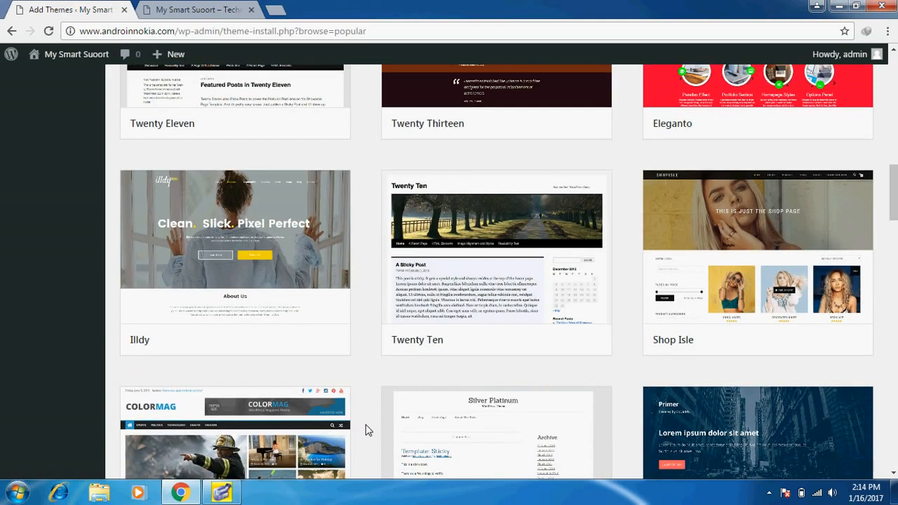
pyautogui.scroll(-2, 365, 430)
pyautogui.scroll(-5, 365, 431)
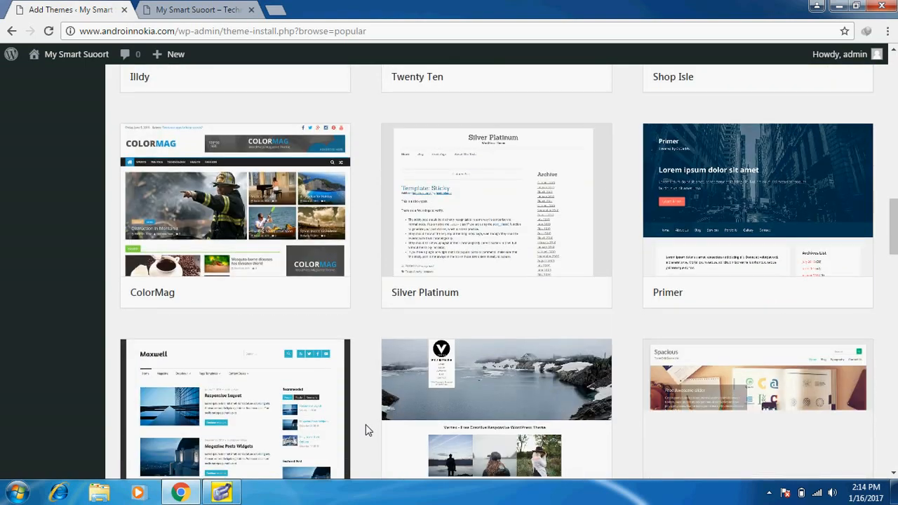
pyautogui.scroll(-2, 366, 430)
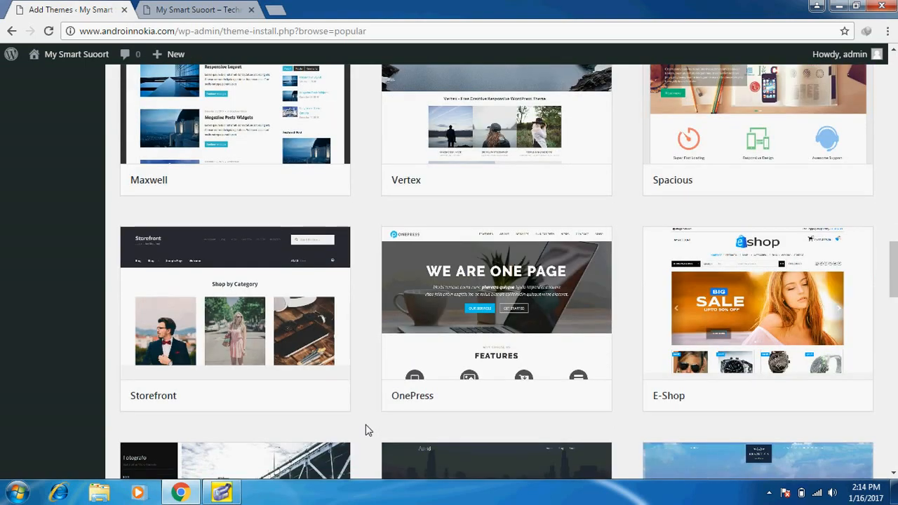
pyautogui.scroll(-3, 366, 430)
pyautogui.scroll(-3, 366, 430)
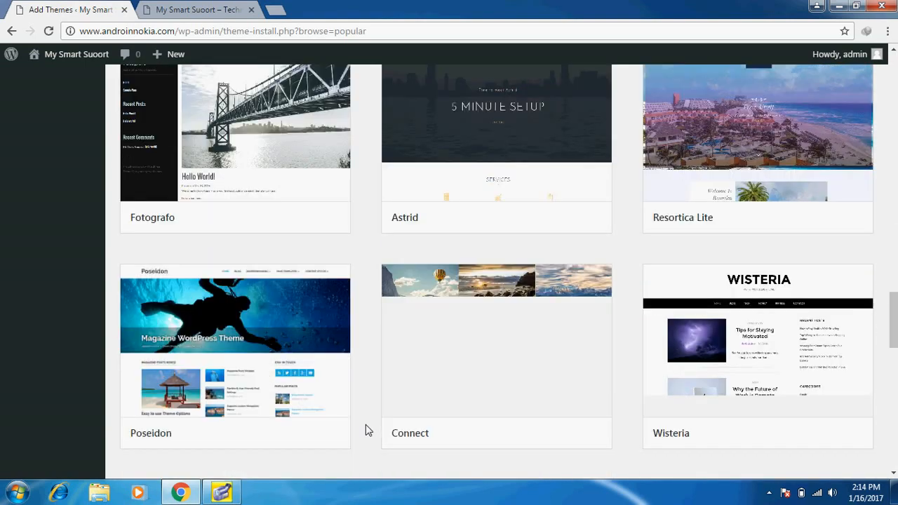
pyautogui.scroll(-3, 366, 430)
pyautogui.scroll(4, 365, 430)
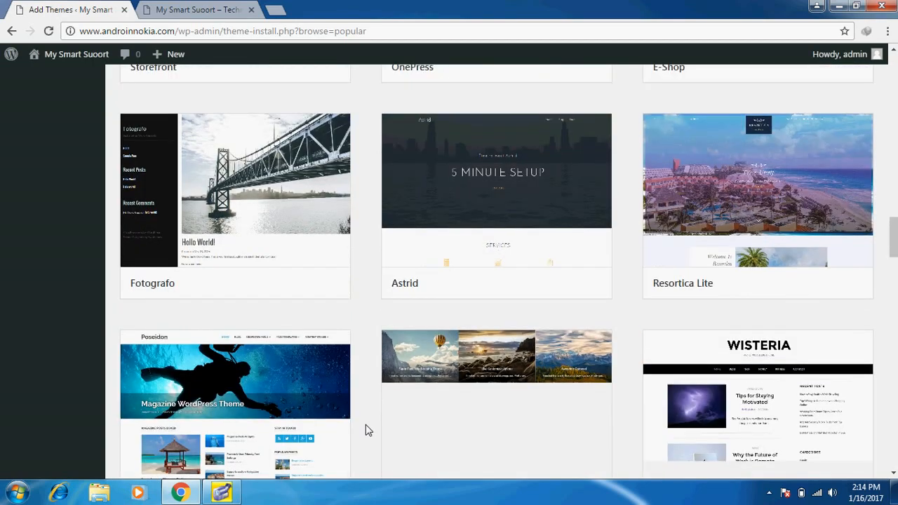
pyautogui.scroll(4, 365, 430)
pyautogui.scroll(-12, 366, 430)
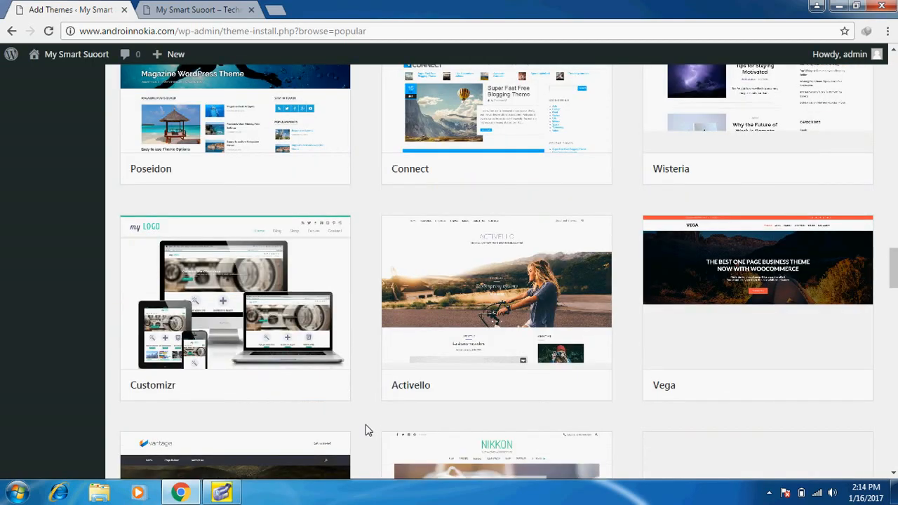
pyautogui.scroll(-4, 365, 430)
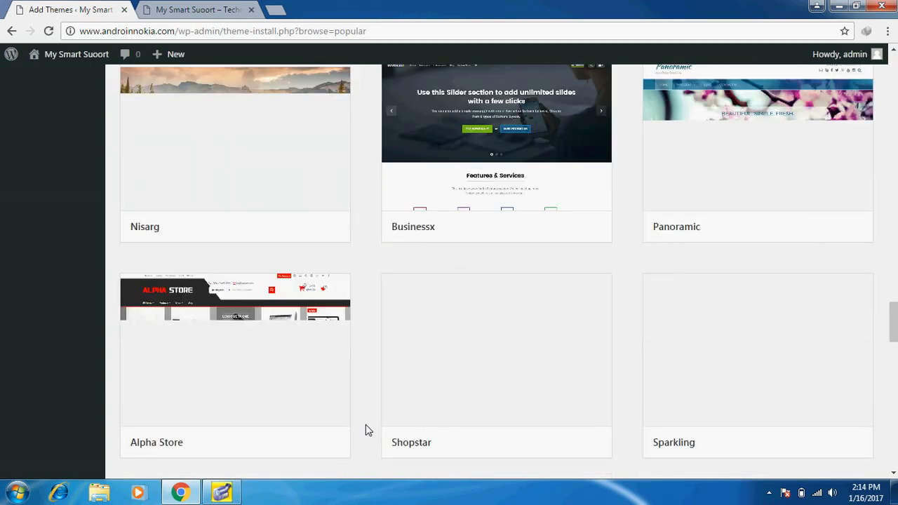
pyautogui.scroll(-2, 365, 431)
pyautogui.scroll(-3, 366, 430)
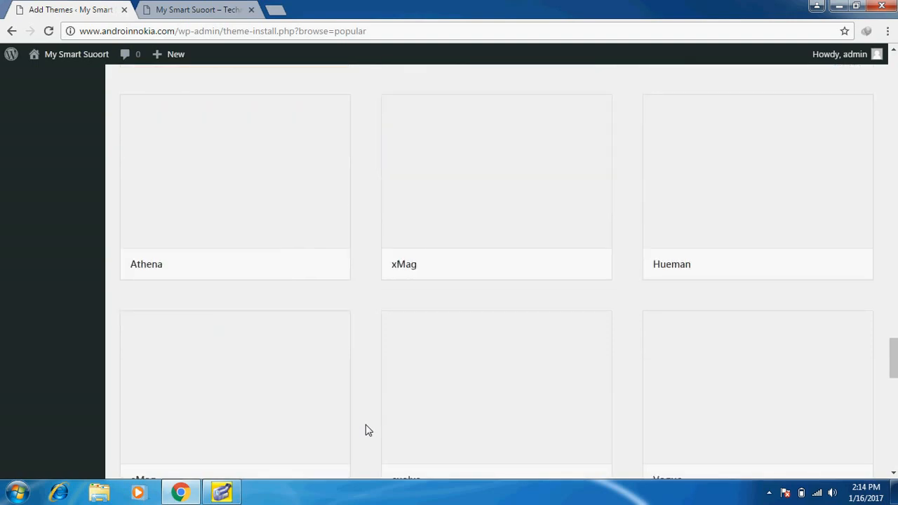
pyautogui.scroll(3, 366, 430)
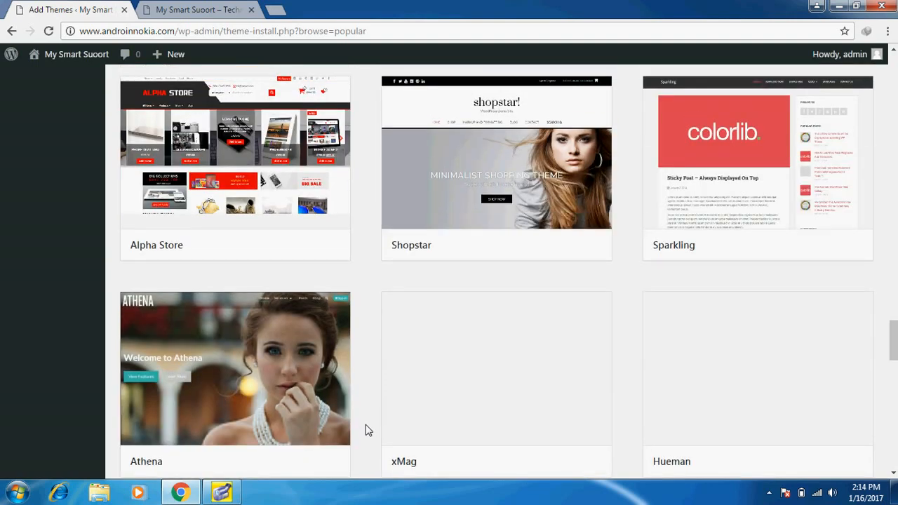
pyautogui.scroll(4, 365, 430)
pyautogui.scroll(6, 365, 431)
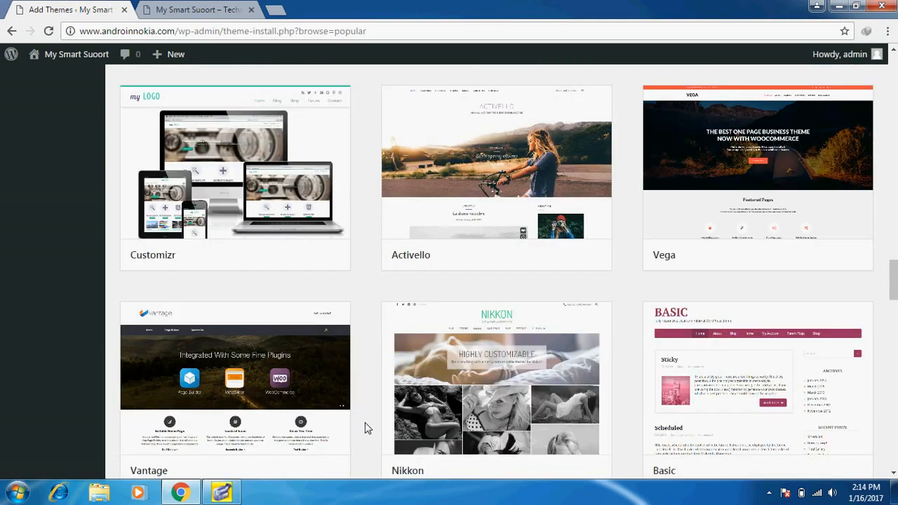
pyautogui.moveTo(802, 327)
pyautogui.scroll(-1, 805, 344)
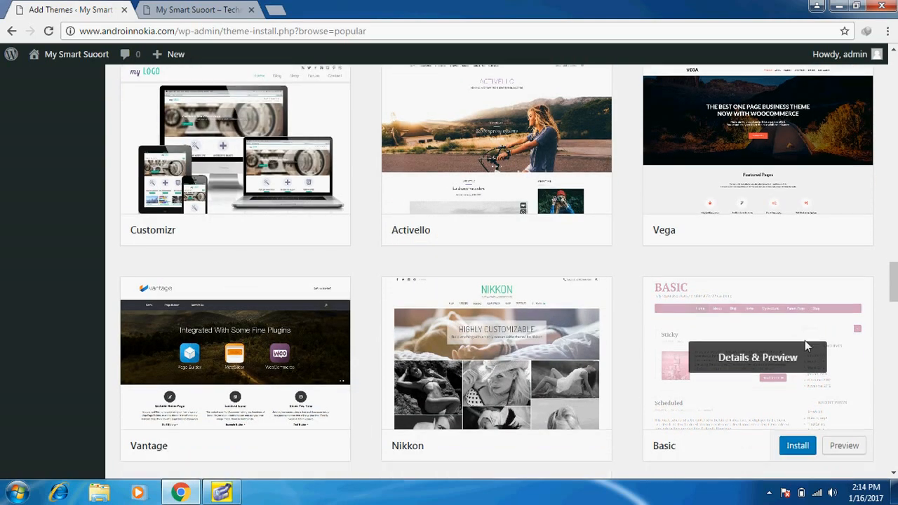
pyautogui.scroll(-1, 805, 340)
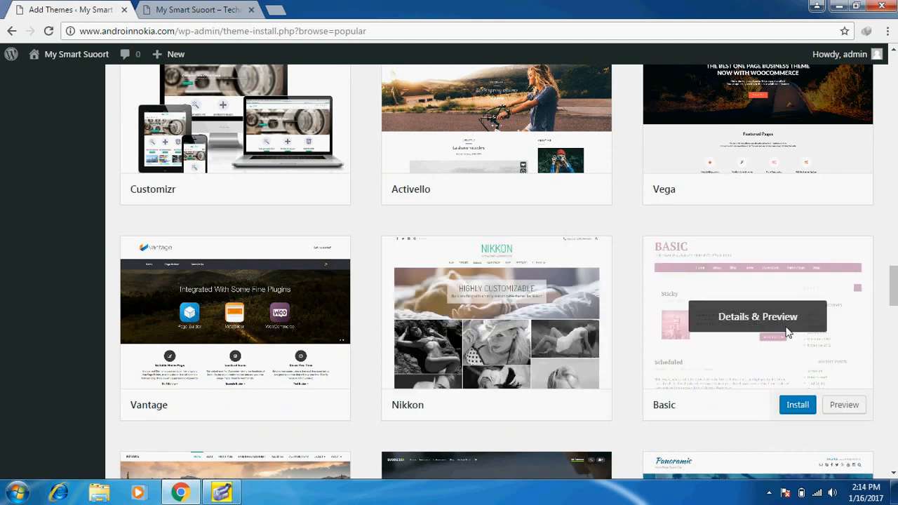
pyautogui.click(839, 406)
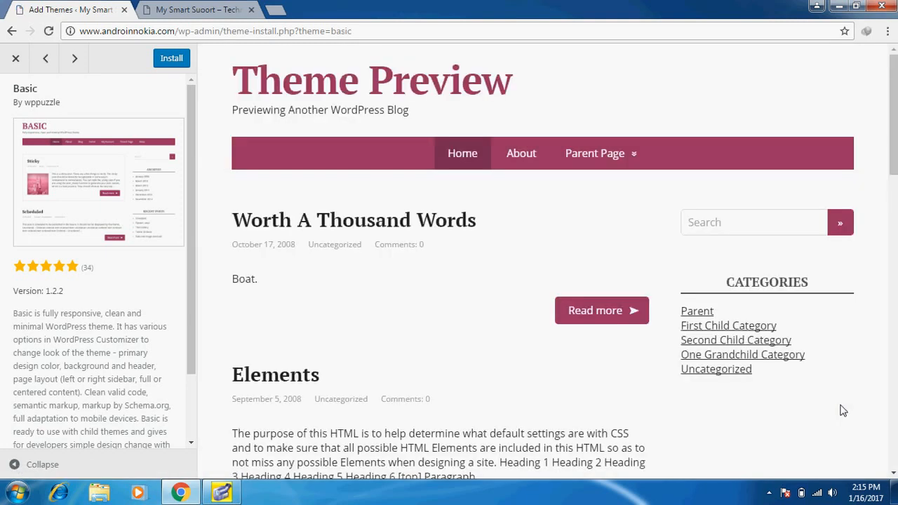
# Install the Basic theme from its preview and activate it
pyautogui.scroll(-10, 501, 376)
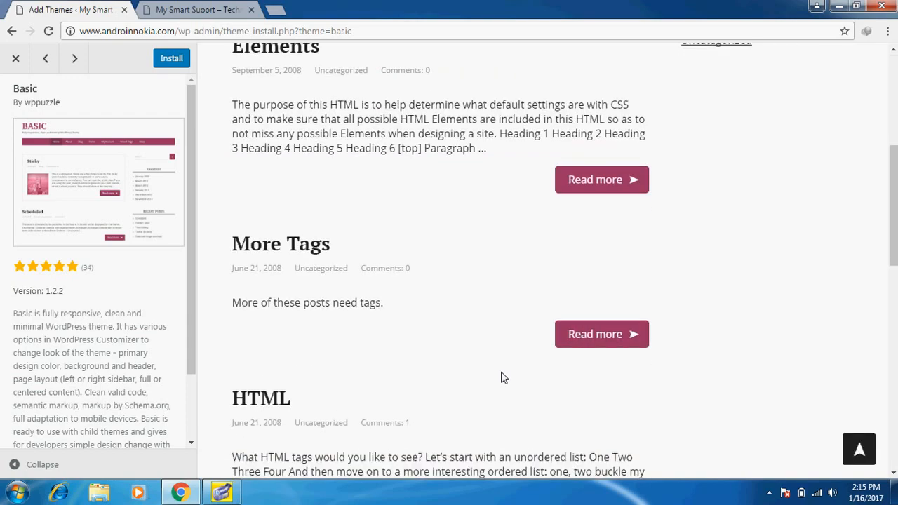
pyautogui.scroll(-5, 501, 377)
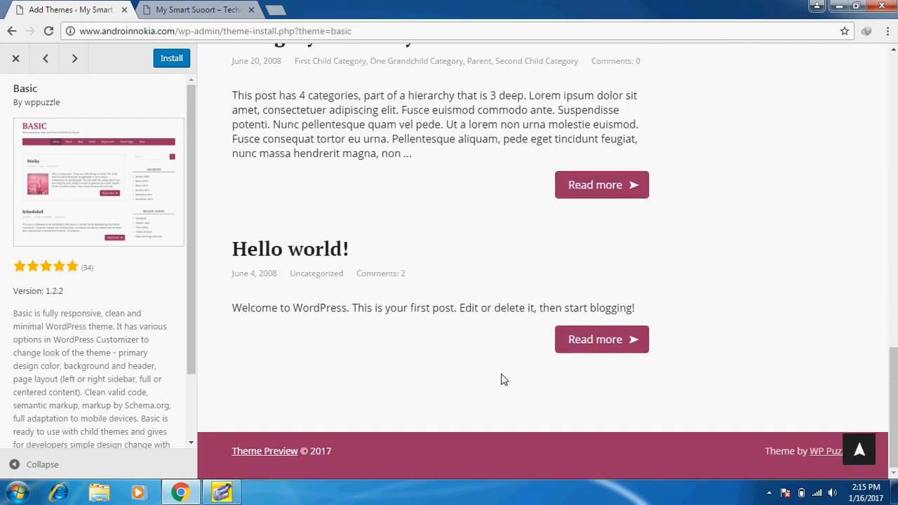
pyautogui.scroll(15, 501, 380)
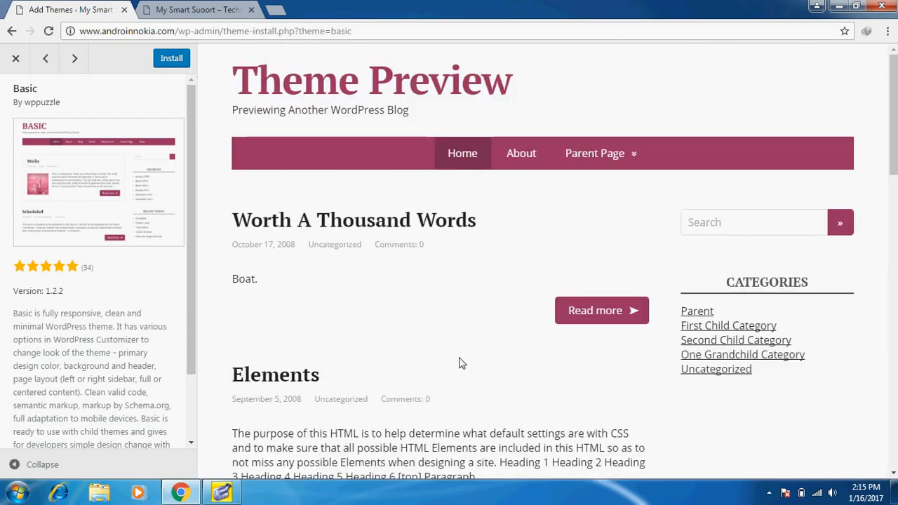
pyautogui.click(176, 59)
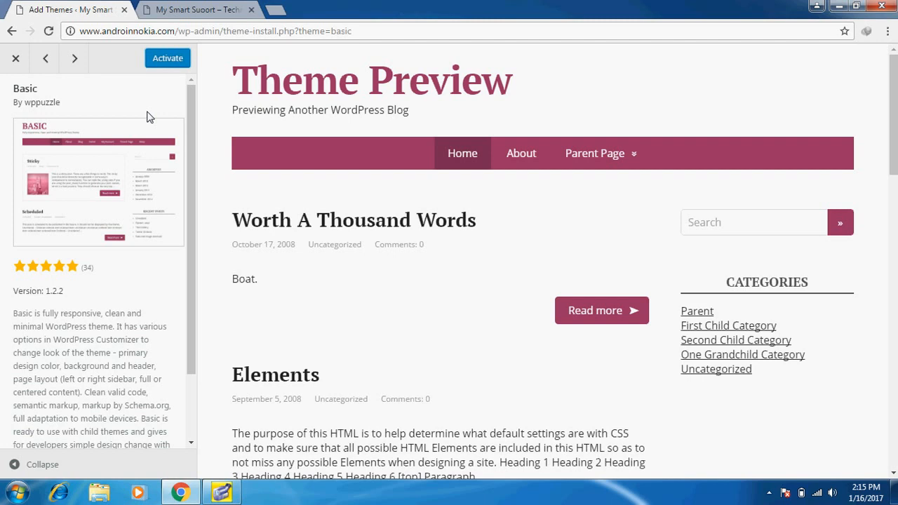
pyautogui.click(168, 59)
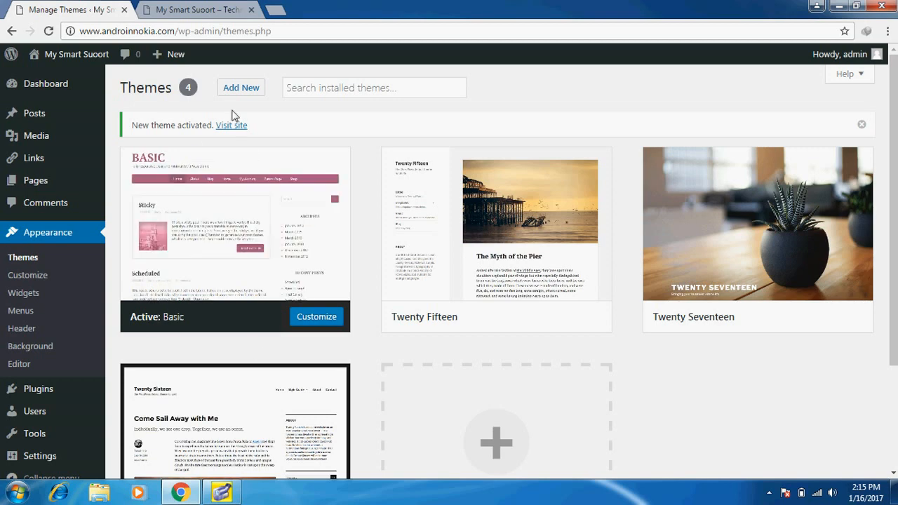
pyautogui.click(184, 8)
pyautogui.click(195, 31)
pyautogui.doubleClick(196, 32)
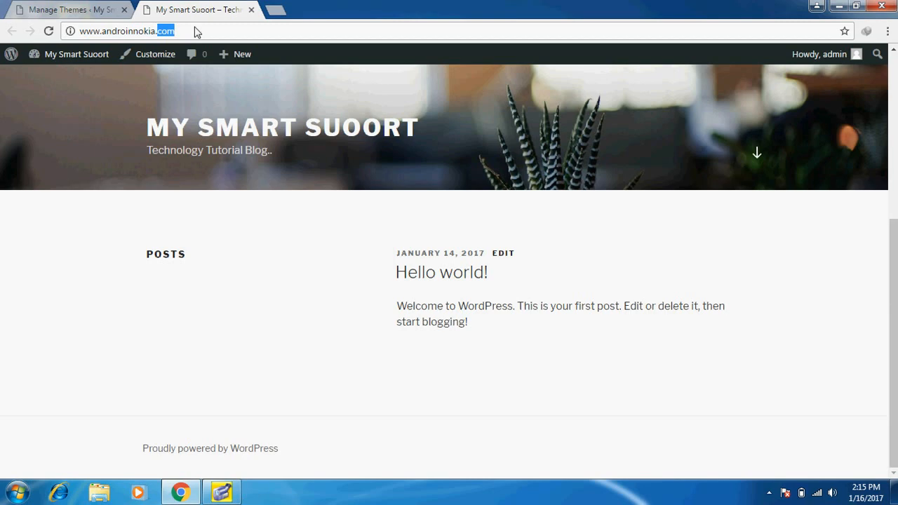
pyautogui.press('Return')
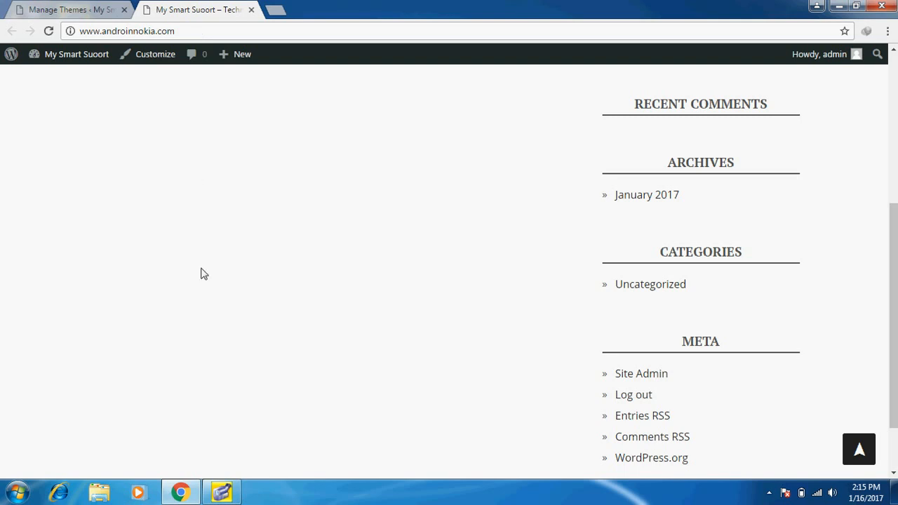
pyautogui.scroll(5, 201, 273)
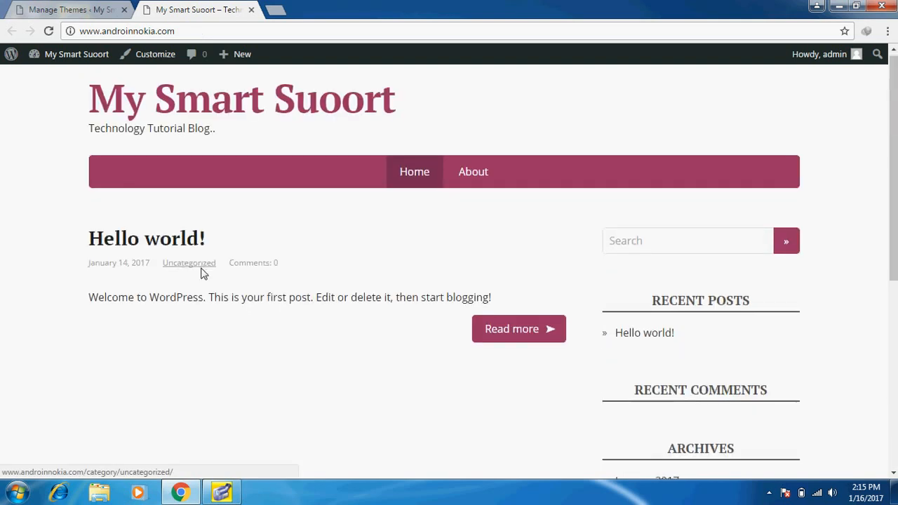
pyautogui.scroll(-5, 201, 273)
pyautogui.scroll(5, 263, 353)
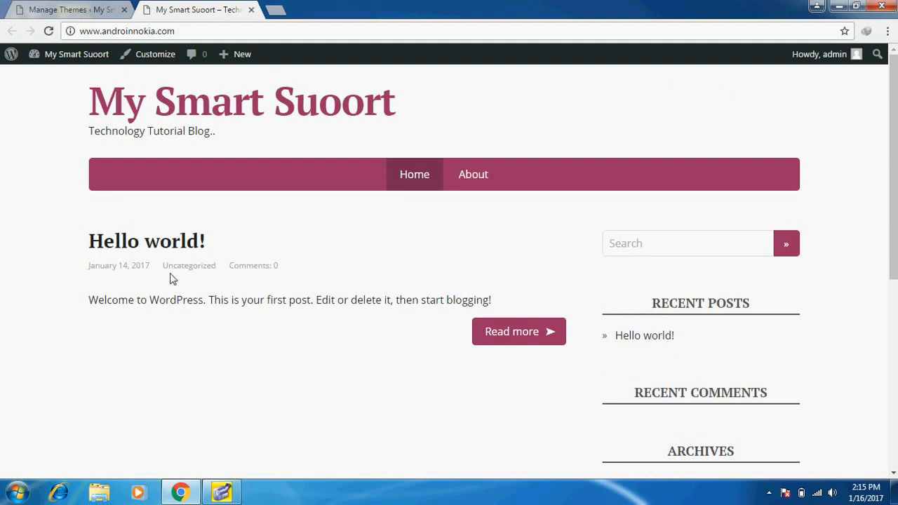
pyautogui.click(90, 7)
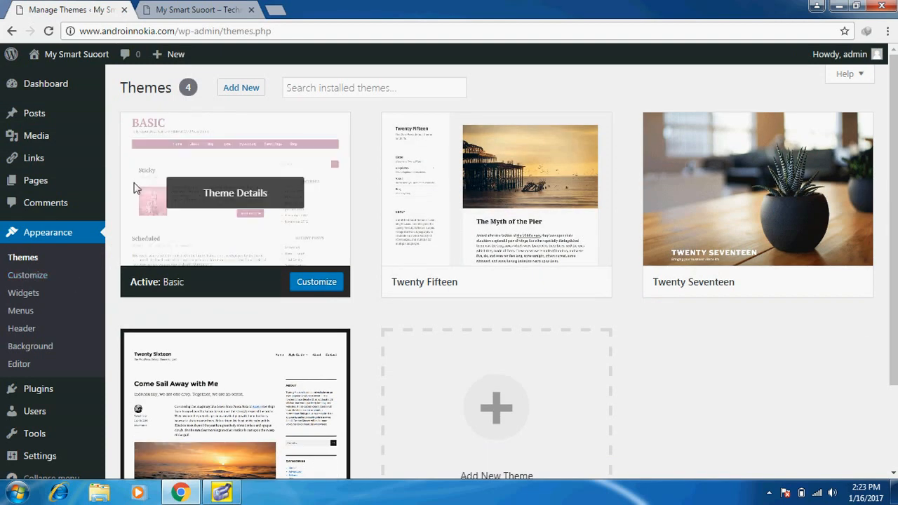
# In the Customizer's site title settings, correct the site title to 'My Smart Support'
pyautogui.click(31, 273)
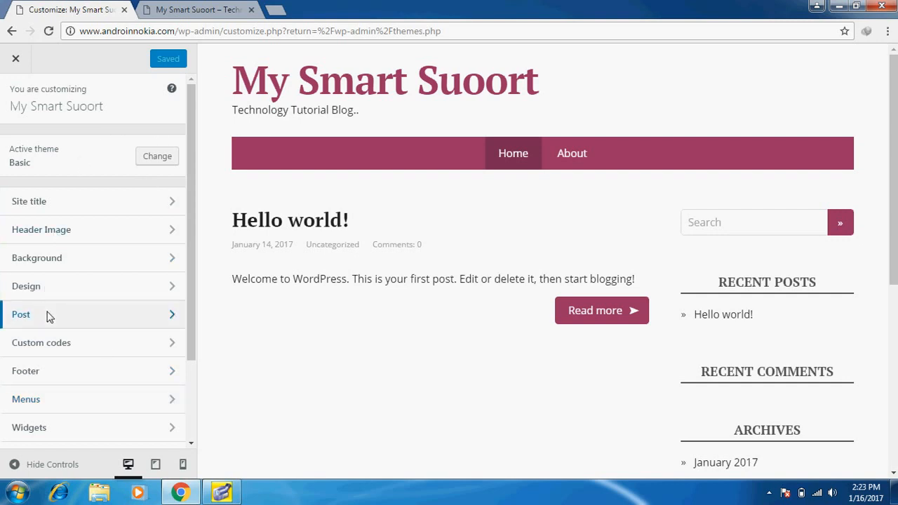
pyautogui.click(44, 203)
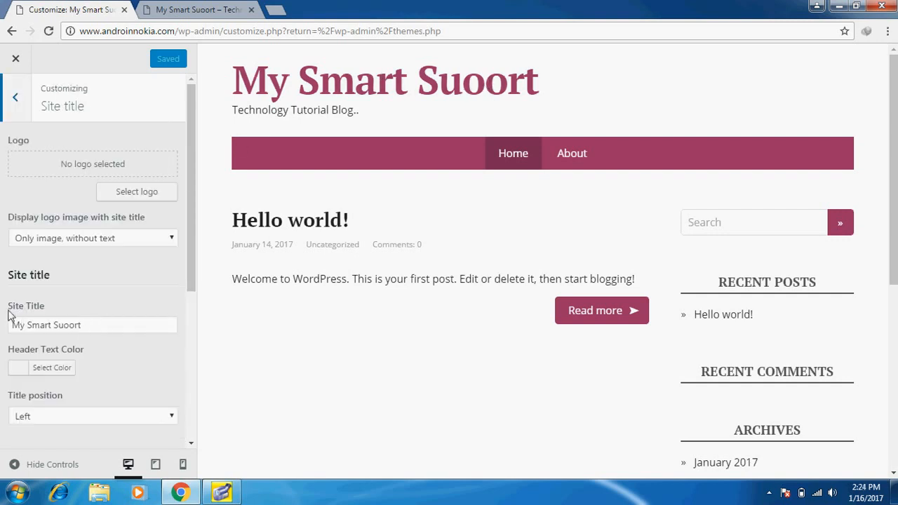
pyautogui.click(100, 328)
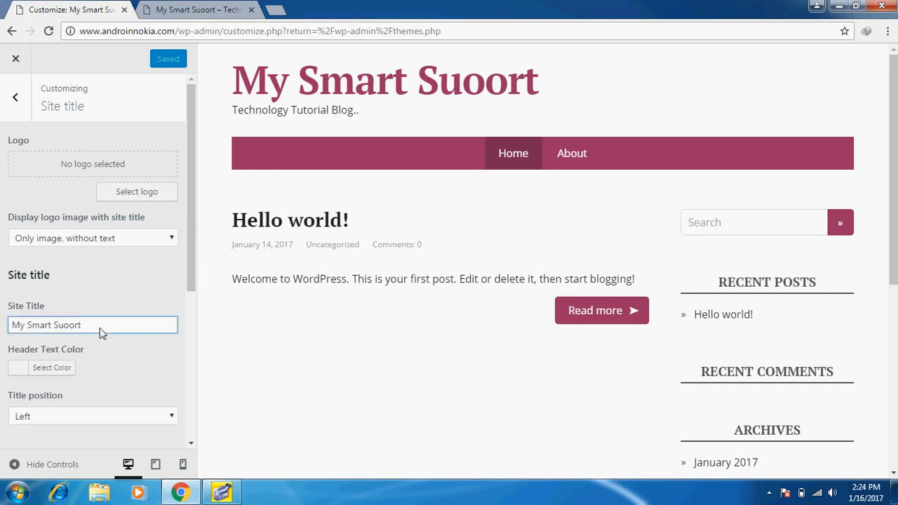
pyautogui.press('BackSpace')
pyautogui.press('BackSpace')
pyautogui.press('BackSpace')
pyautogui.press('BackSpace')
pyautogui.write('ppo')
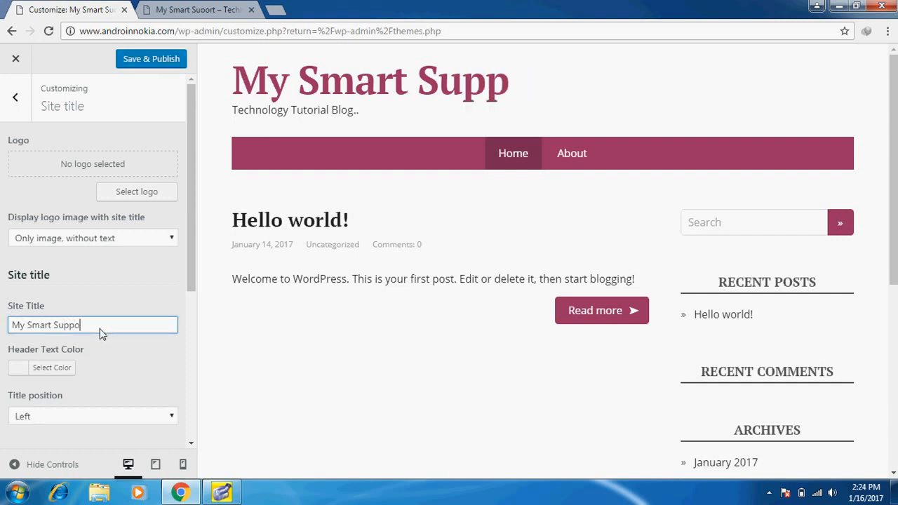
pyautogui.write('rt')
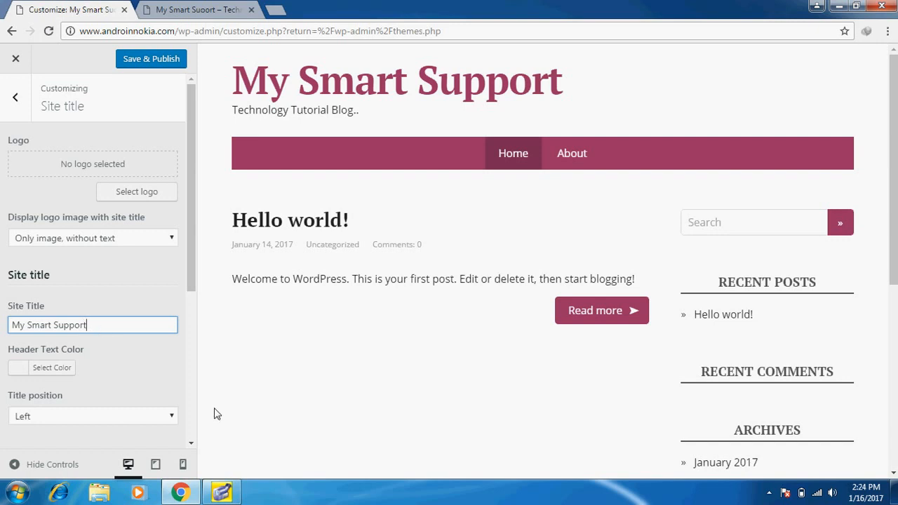
pyautogui.moveTo(194, 276); pyautogui.dragTo(166, 365)
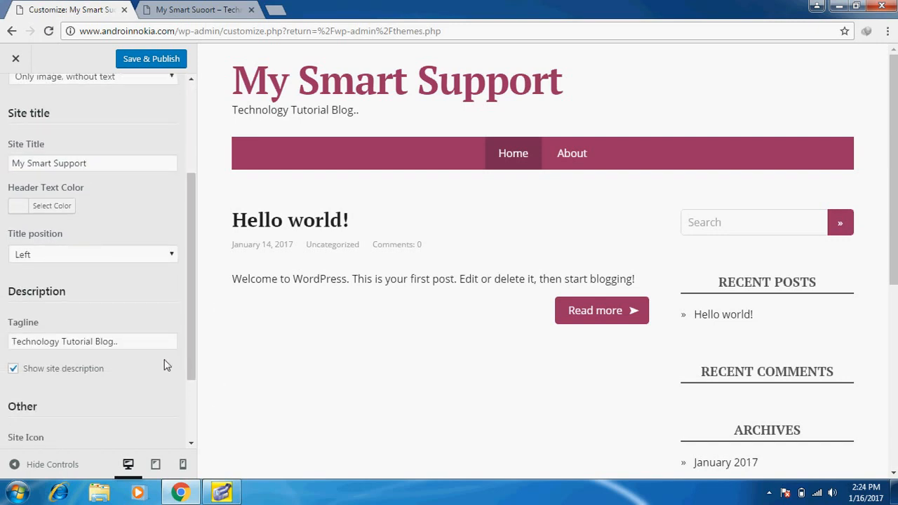
# Prepend 'Video' to the tagline, making it 'Video Technology Tutorial Blog..'
pyautogui.click(133, 348)
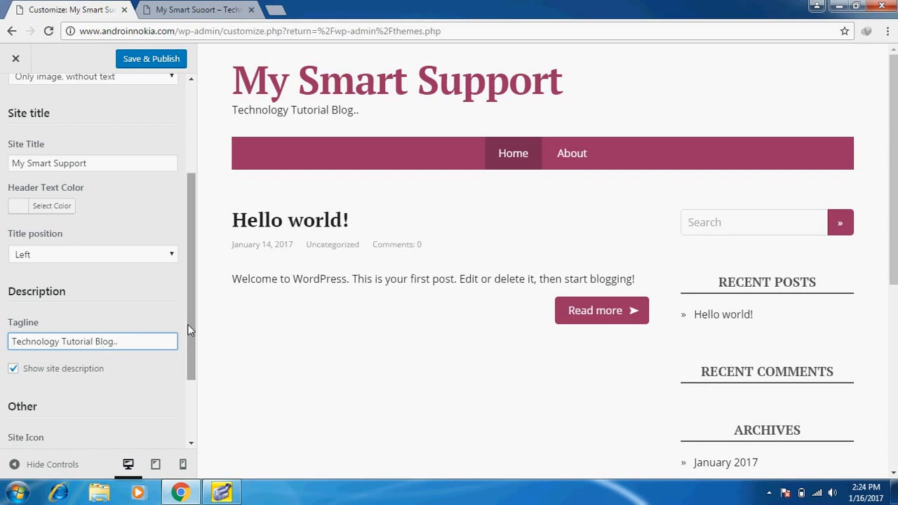
pyautogui.write('Video')
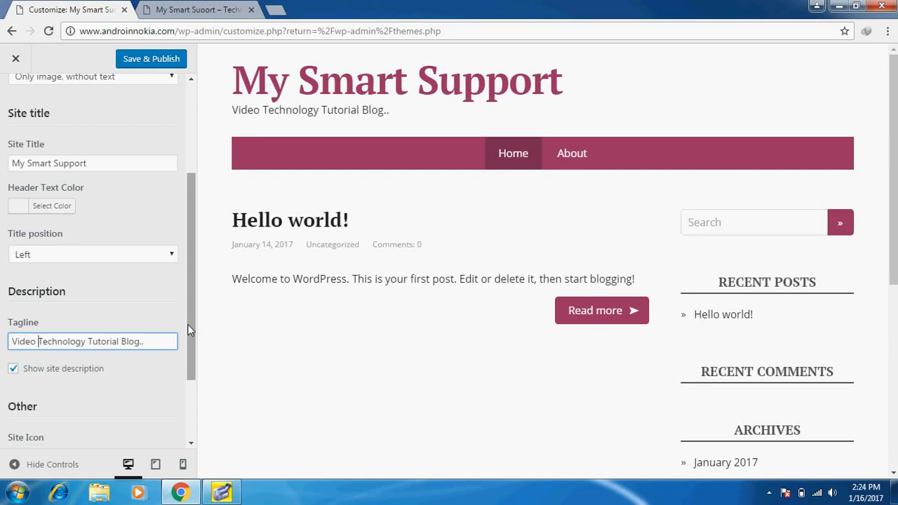
pyautogui.moveTo(187, 327); pyautogui.dragTo(184, 164)
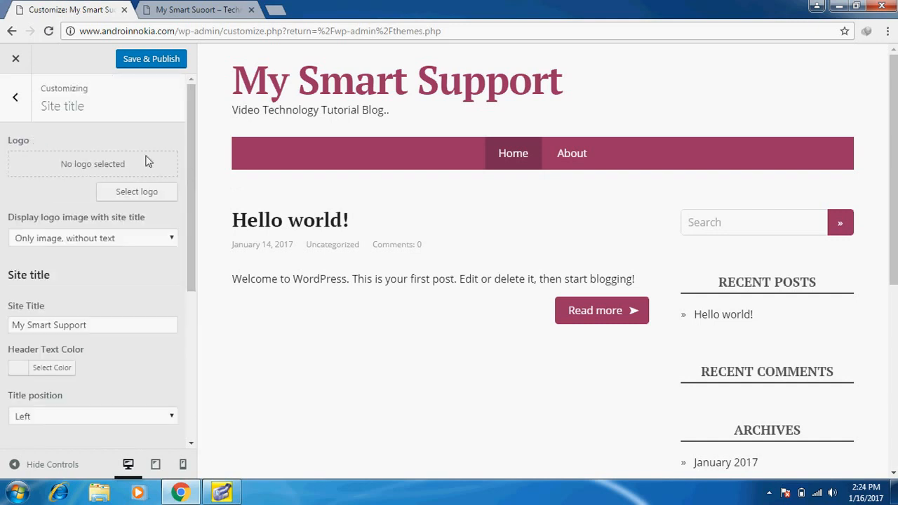
# Upload the Fanta image download.png and choose it as the site logo
pyautogui.click(123, 191)
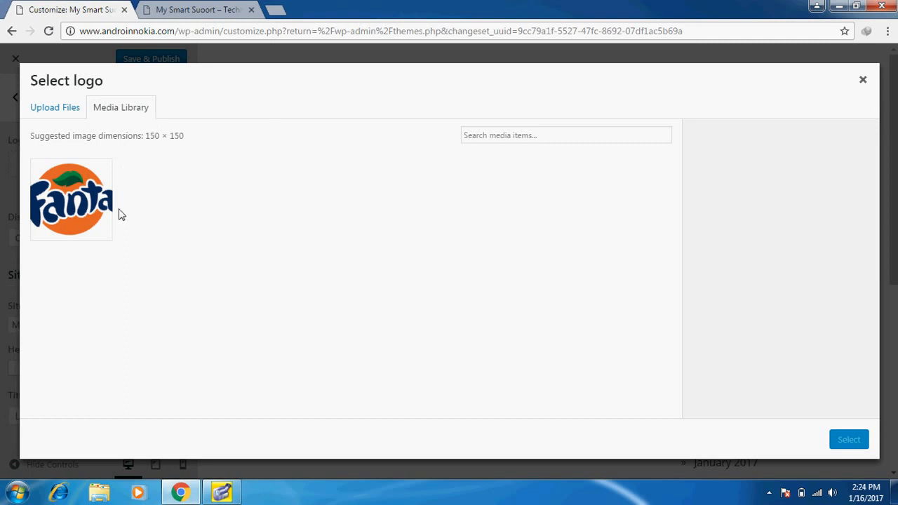
pyautogui.click(60, 108)
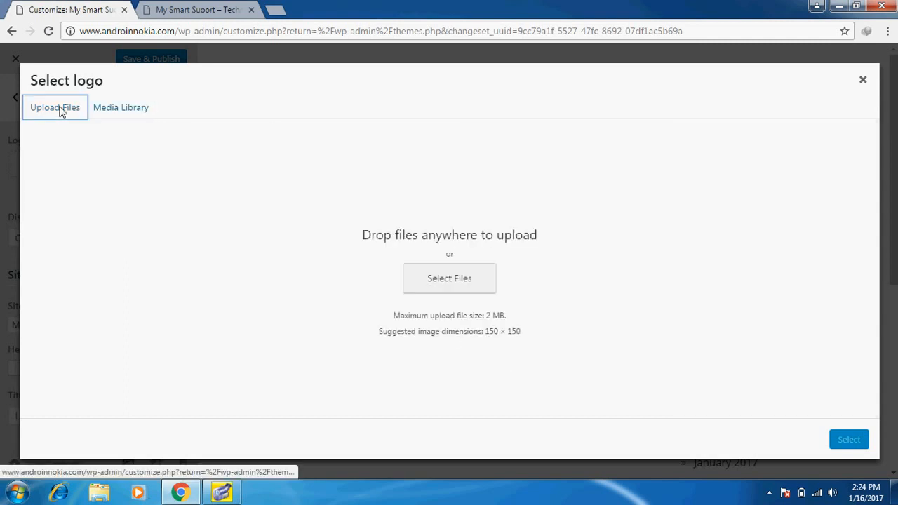
pyautogui.click(460, 291)
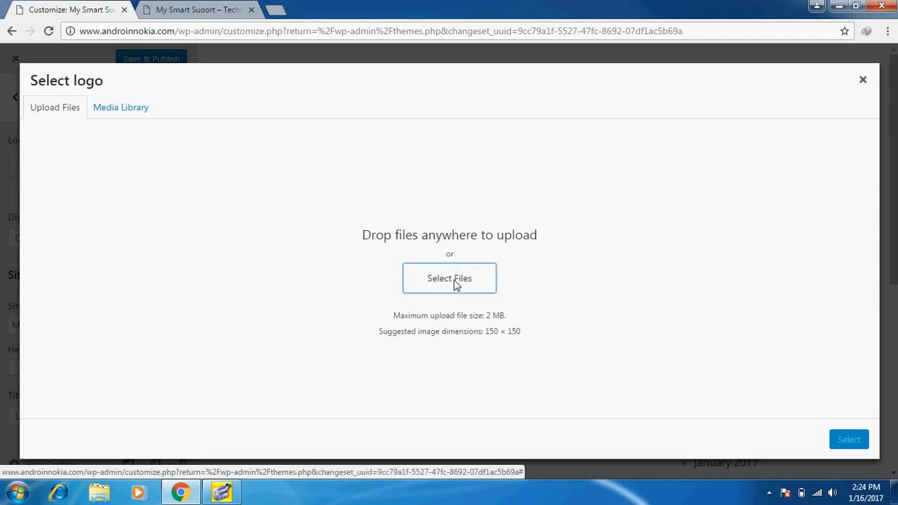
pyautogui.click(444, 281)
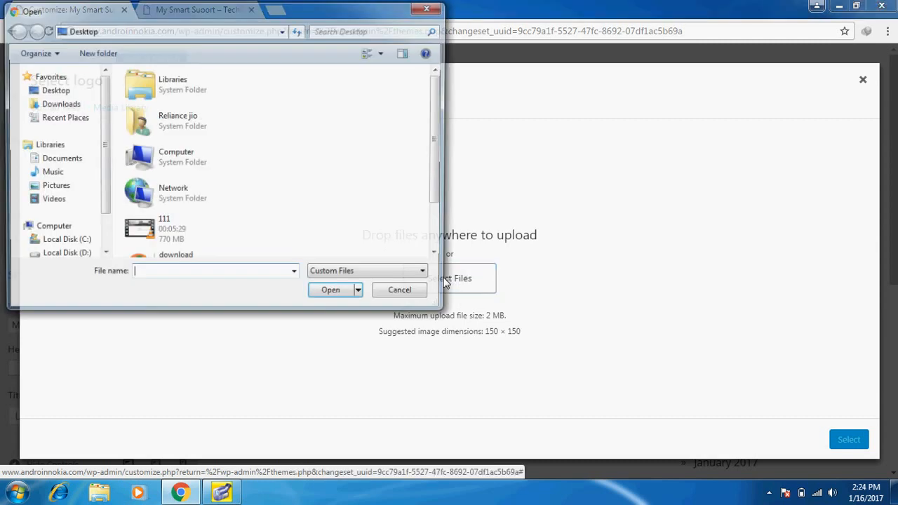
pyautogui.scroll(-1, 435, 191)
pyautogui.scroll(-1, 435, 191)
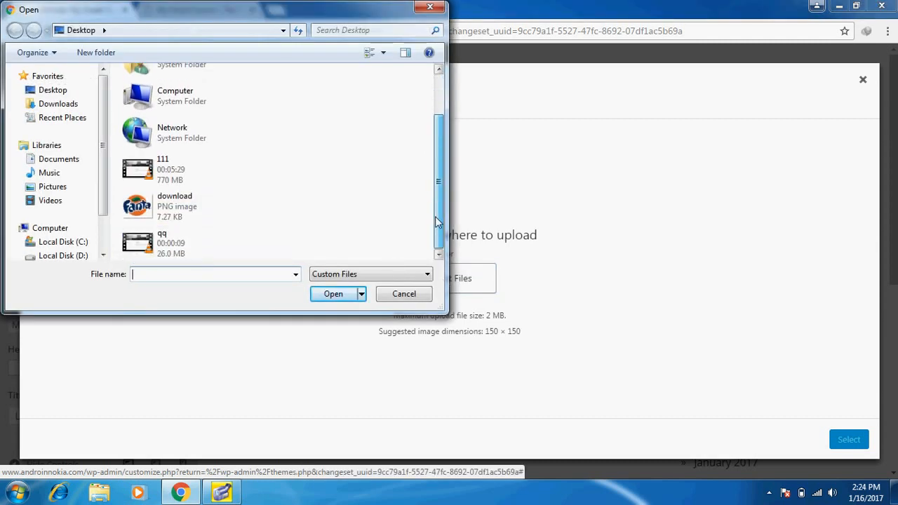
pyautogui.doubleClick(138, 204)
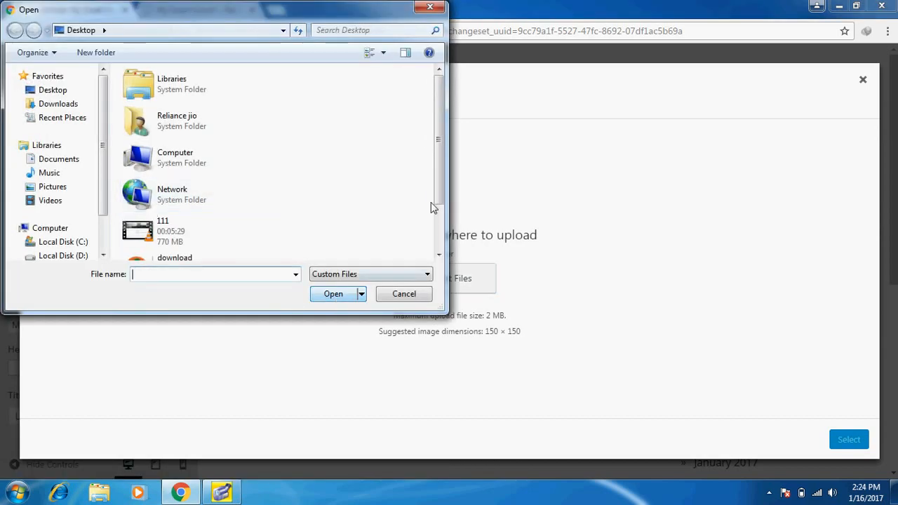
pyautogui.scroll(-2, 439, 173)
pyautogui.click(167, 220)
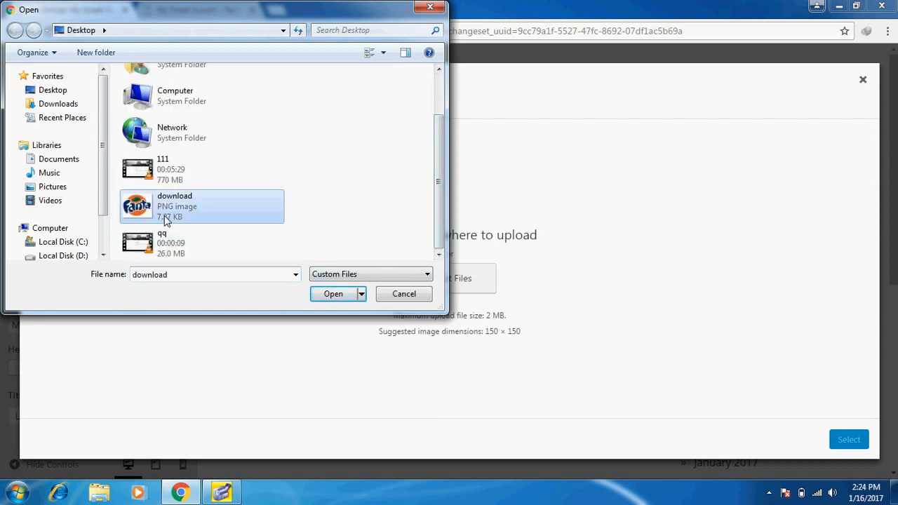
pyautogui.click(339, 298)
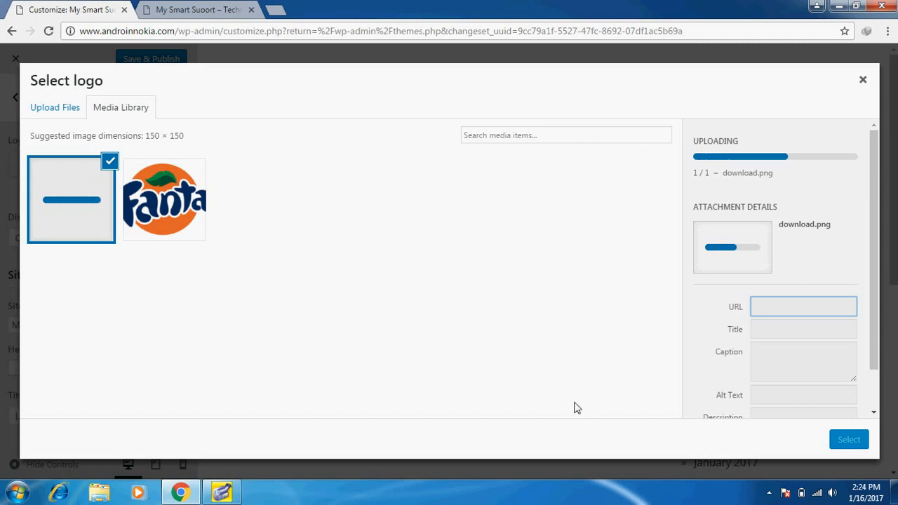
pyautogui.moveTo(875, 312); pyautogui.dragTo(875, 367)
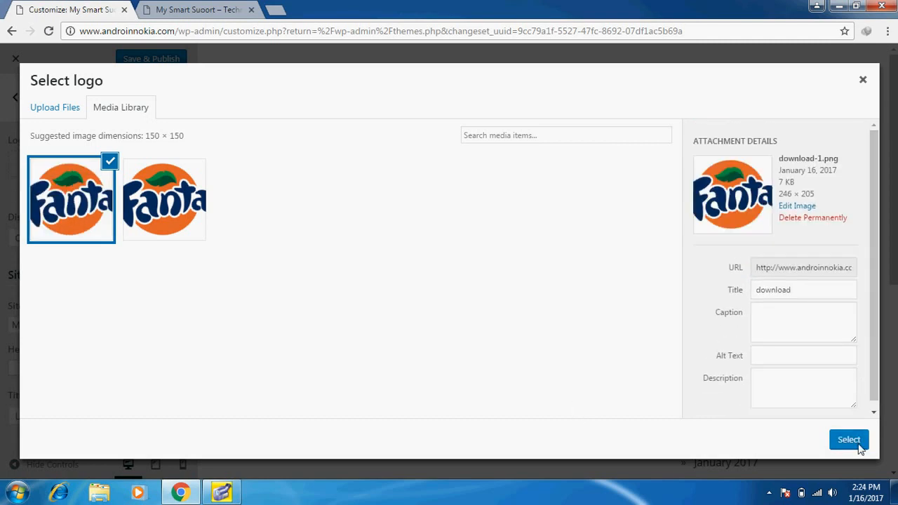
pyautogui.click(849, 441)
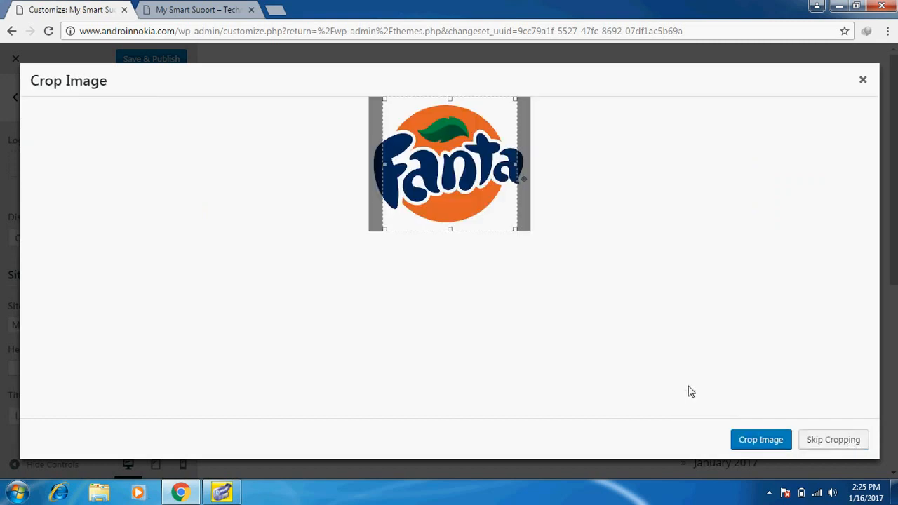
# Stretch the crop area to the image's left and right edges and apply the crop
pyautogui.moveTo(381, 231); pyautogui.dragTo(353, 243)
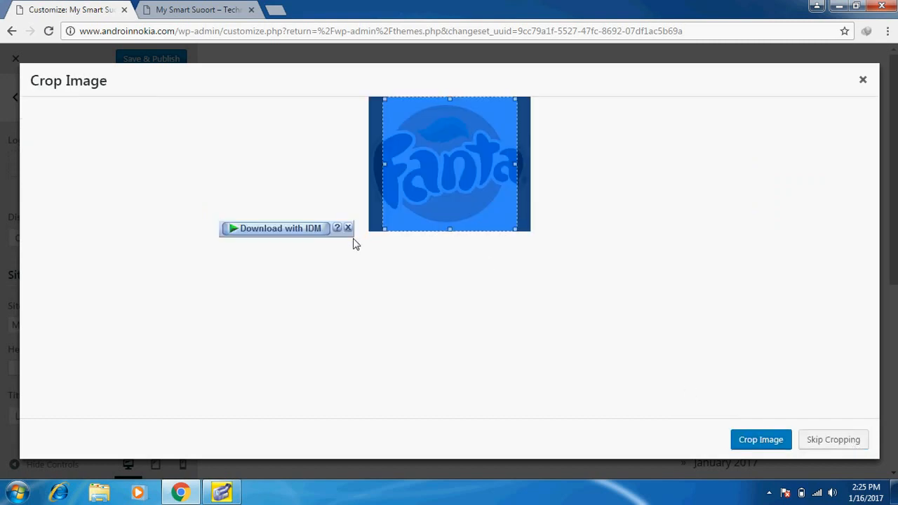
pyautogui.moveTo(383, 164); pyautogui.dragTo(352, 171)
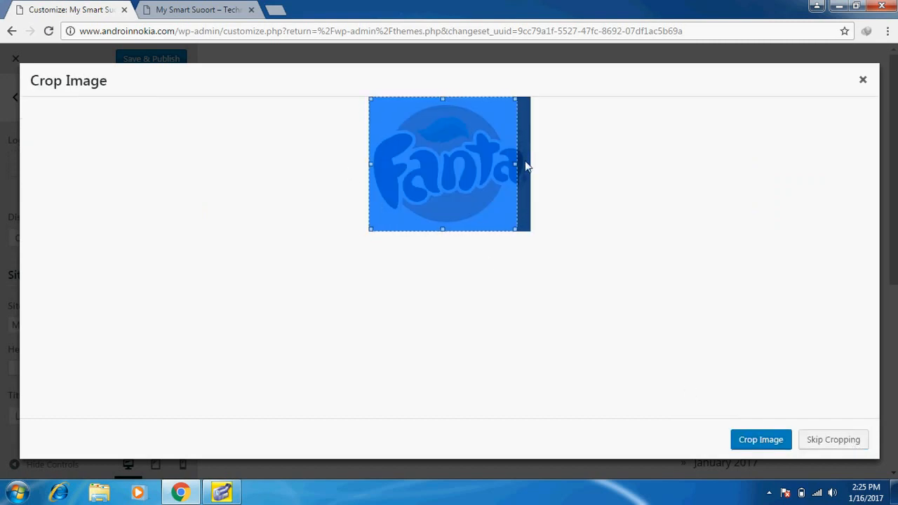
pyautogui.moveTo(517, 163); pyautogui.dragTo(538, 166)
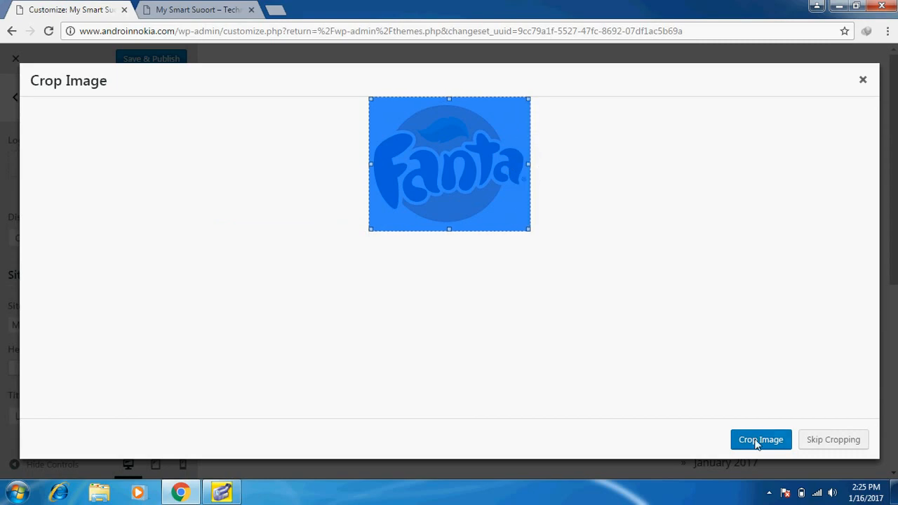
pyautogui.click(825, 438)
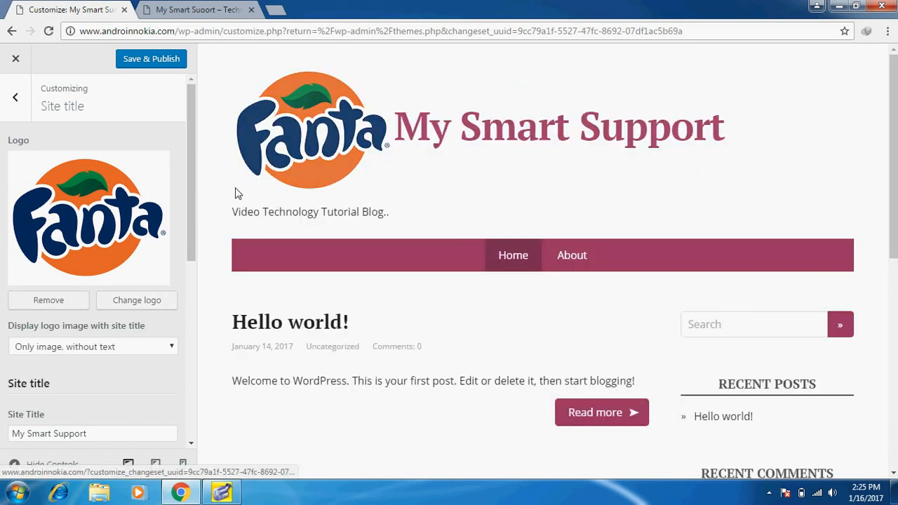
# Save & Publish the Customizer changes so the Fanta logo and site title go live
pyautogui.moveTo(190, 100); pyautogui.dragTo(179, 309)
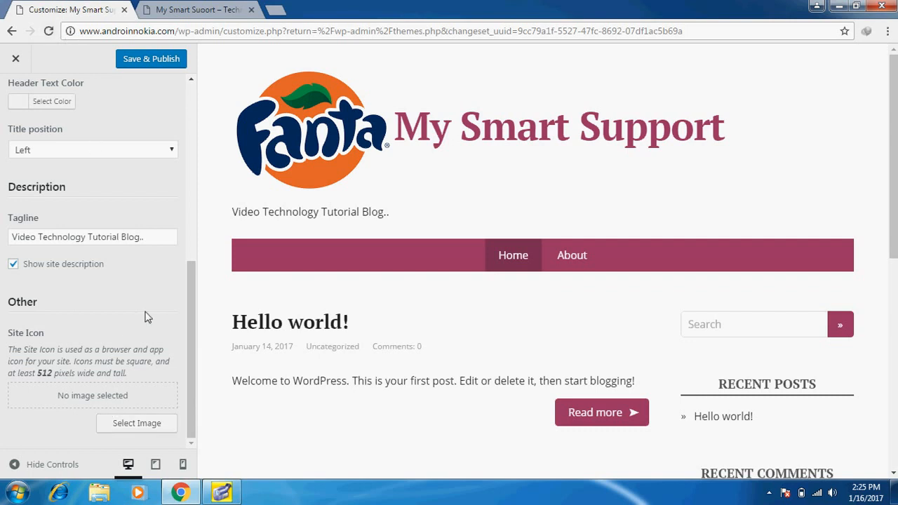
pyautogui.scroll(5, 146, 315)
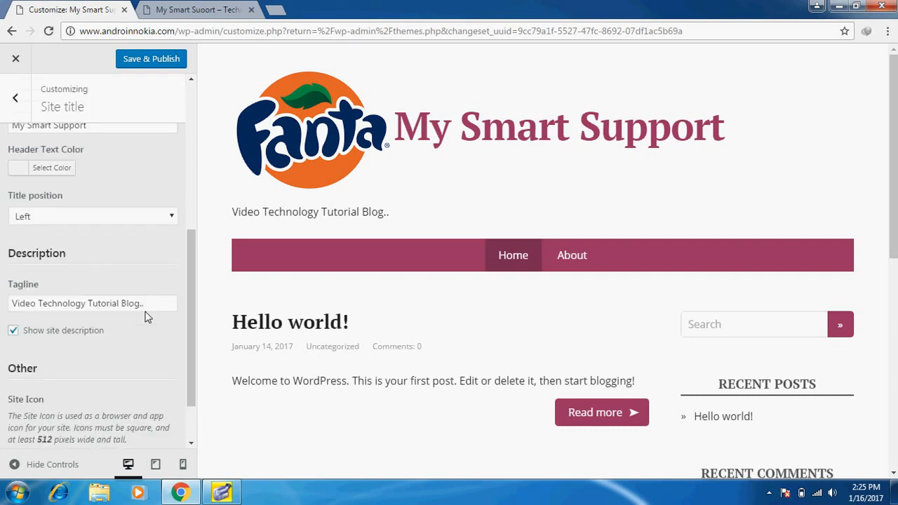
pyautogui.click(153, 60)
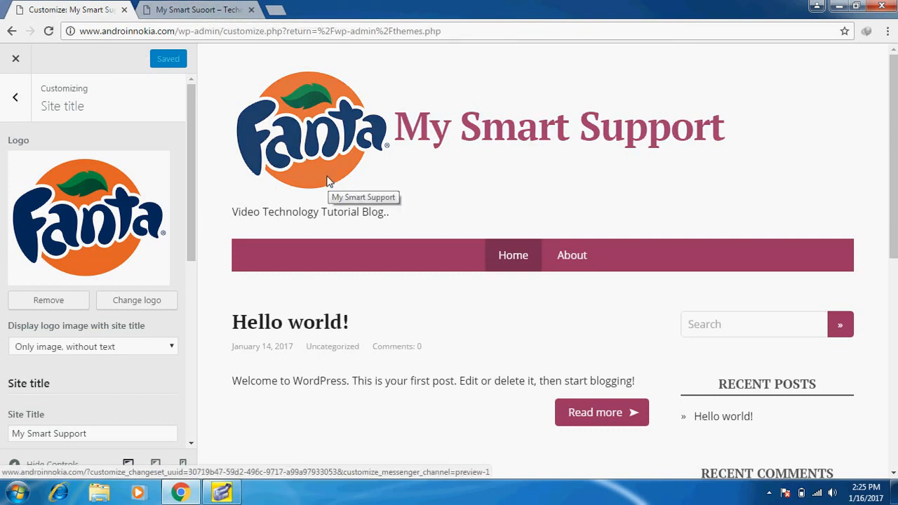
# Reload the live site to confirm the new Fanta logo appears
pyautogui.click(207, 11)
pyautogui.click(215, 31)
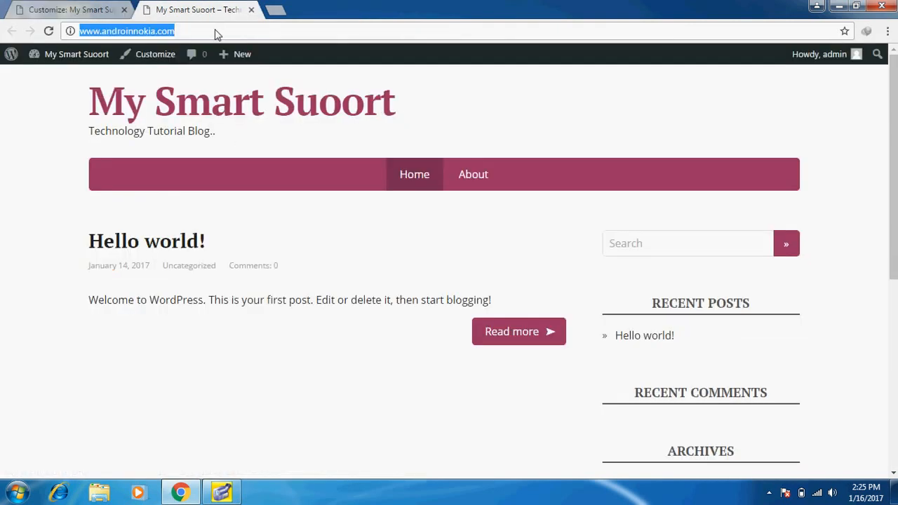
pyautogui.press('Return')
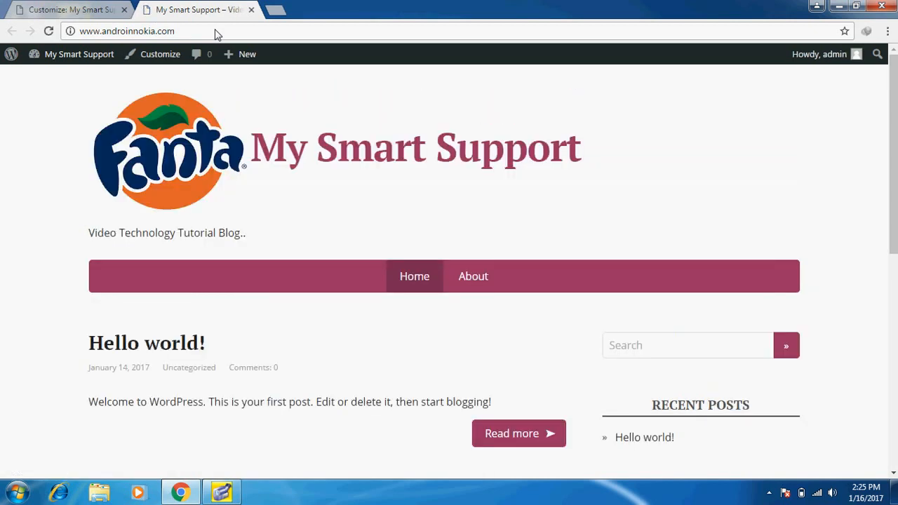
# Back in the Customizer, look through the Background and Header Image settings
pyautogui.click(77, 10)
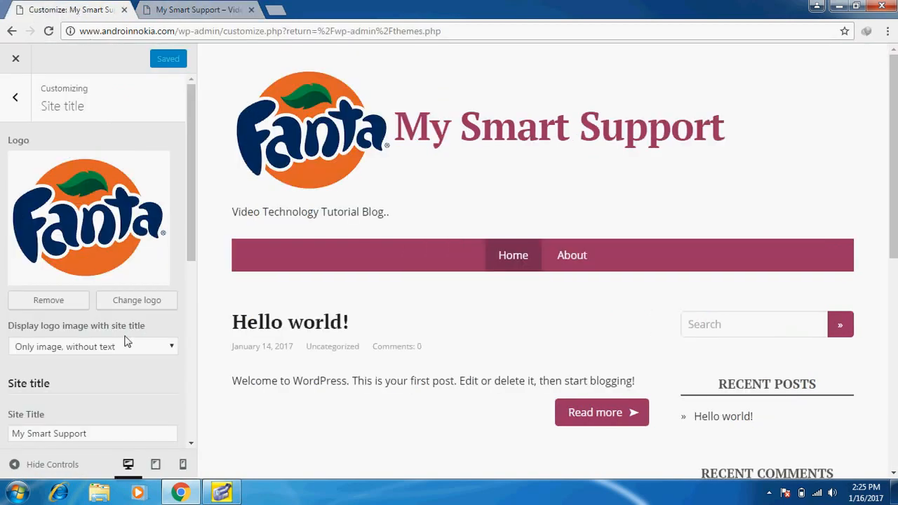
pyautogui.click(15, 97)
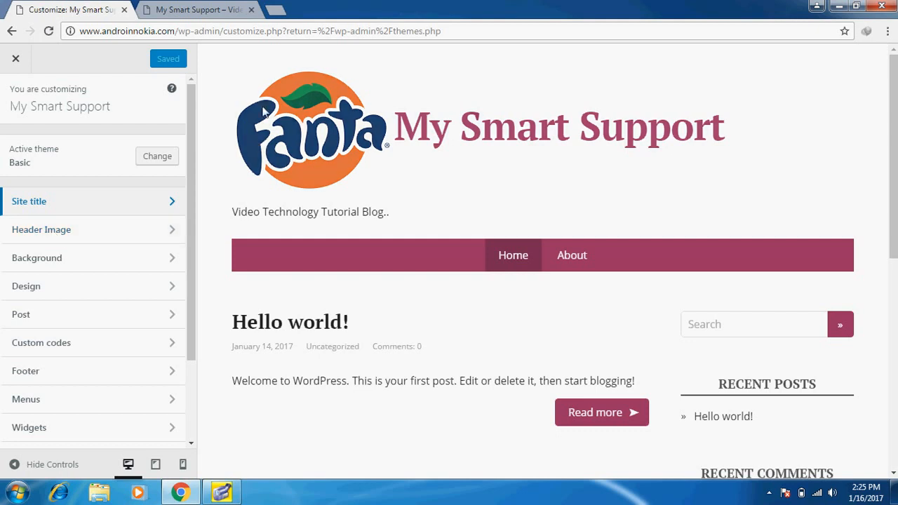
pyautogui.click(36, 257)
pyautogui.click(12, 99)
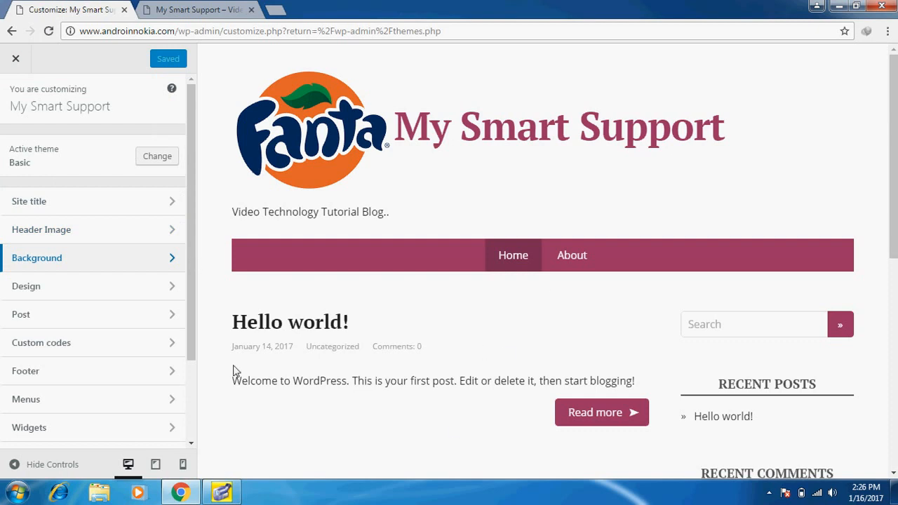
pyautogui.click(40, 237)
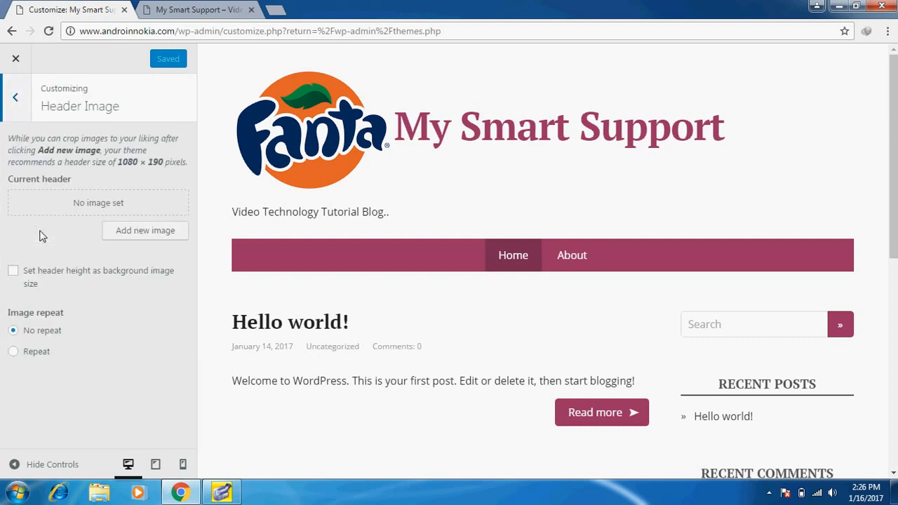
pyautogui.click(12, 96)
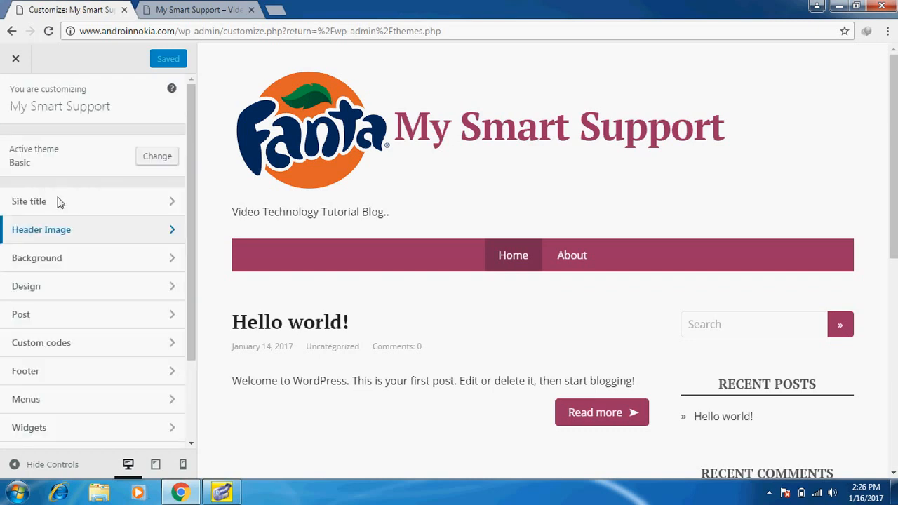
# Glance at Design, then leave Static Front Page on 'Your latest posts' and view the live site
pyautogui.click(52, 285)
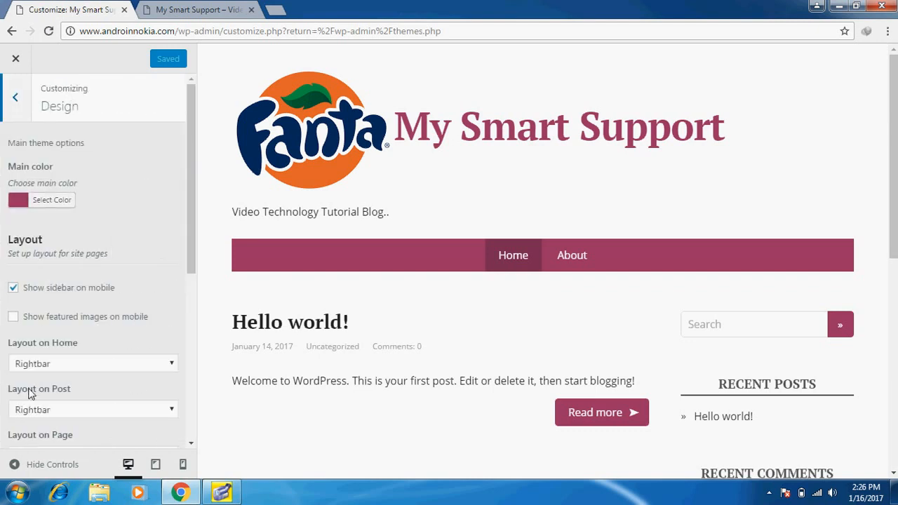
pyautogui.click(15, 97)
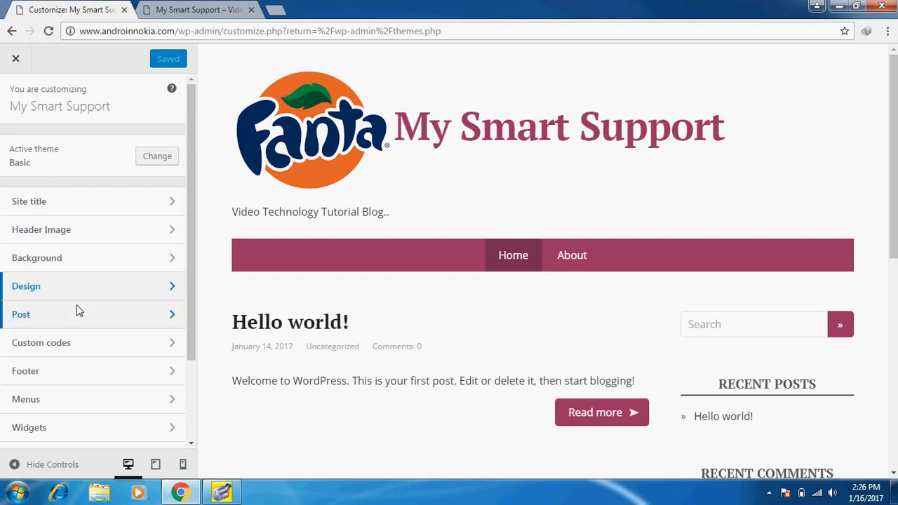
pyautogui.scroll(-1, 77, 309)
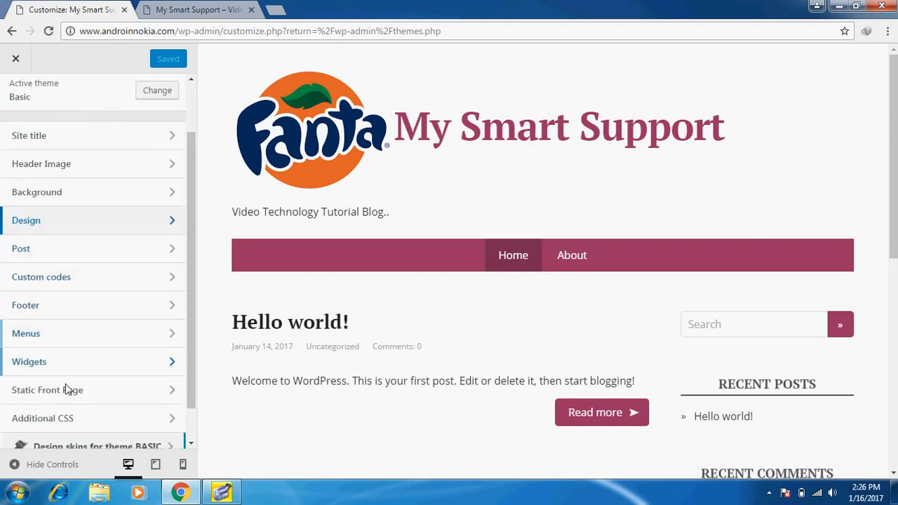
pyautogui.scroll(-1, 91, 383)
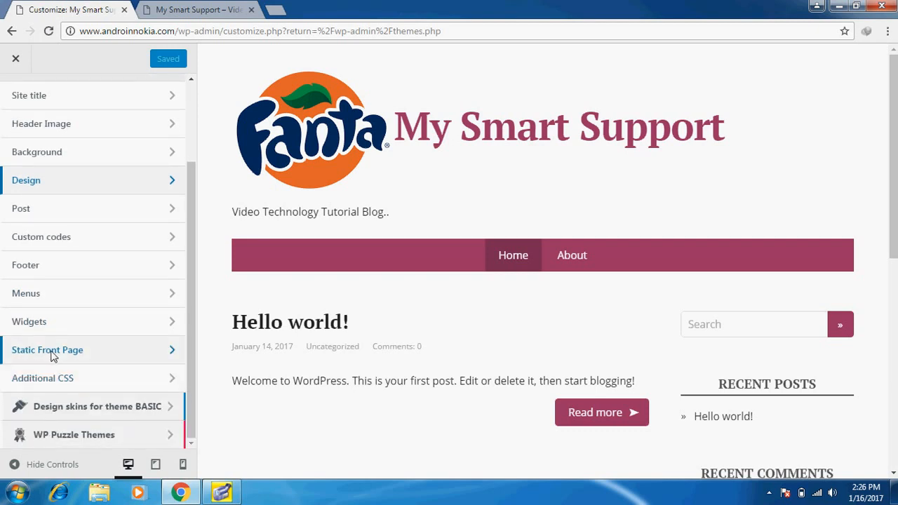
pyautogui.click(72, 356)
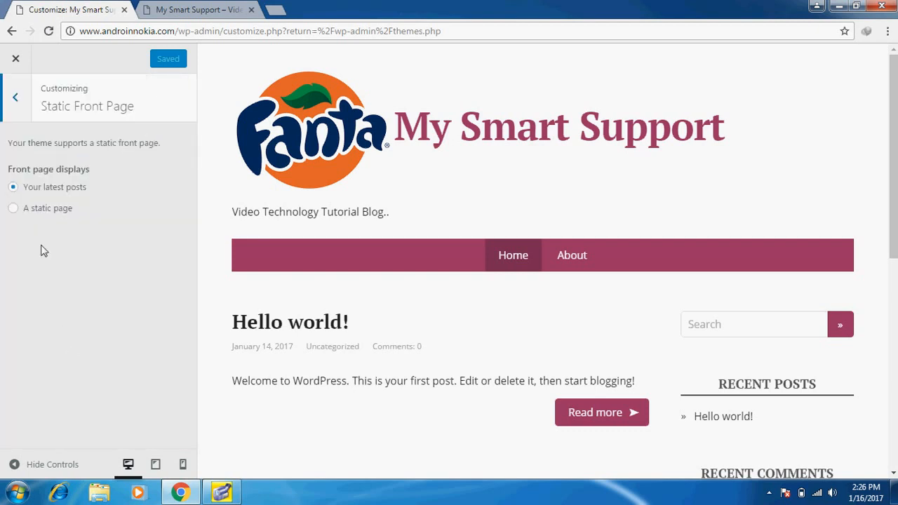
pyautogui.click(14, 188)
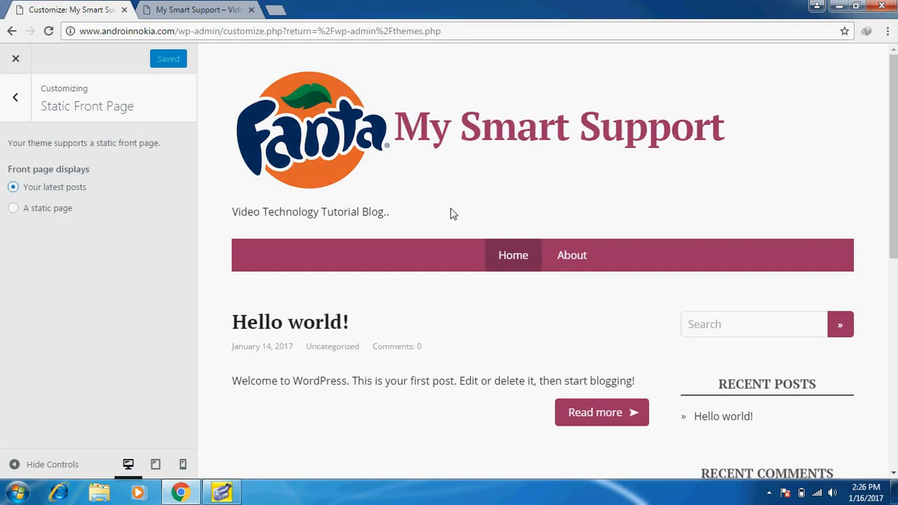
pyautogui.scroll(-4, 452, 212)
pyautogui.click(214, 7)
# Scroll through the live blog's front page, then return to the Static Front Page panel
pyautogui.scroll(-7, 273, 222)
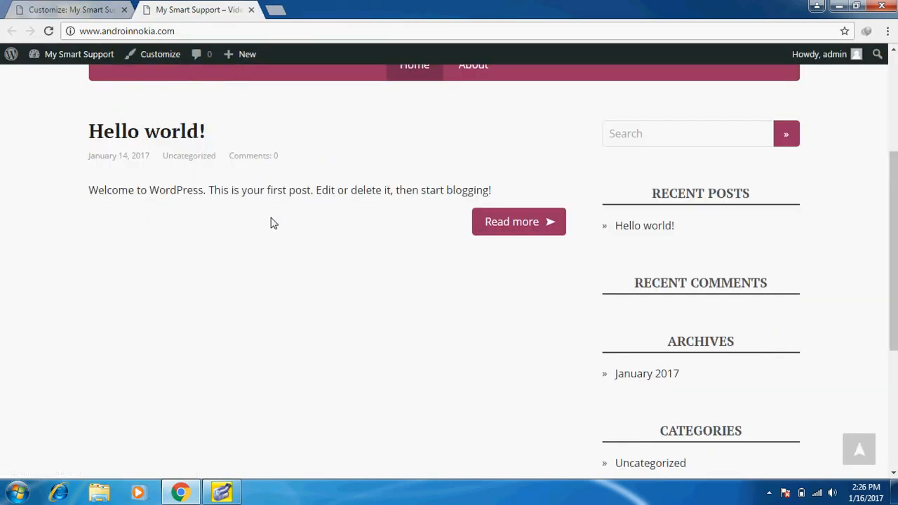
pyautogui.scroll(5, 523, 203)
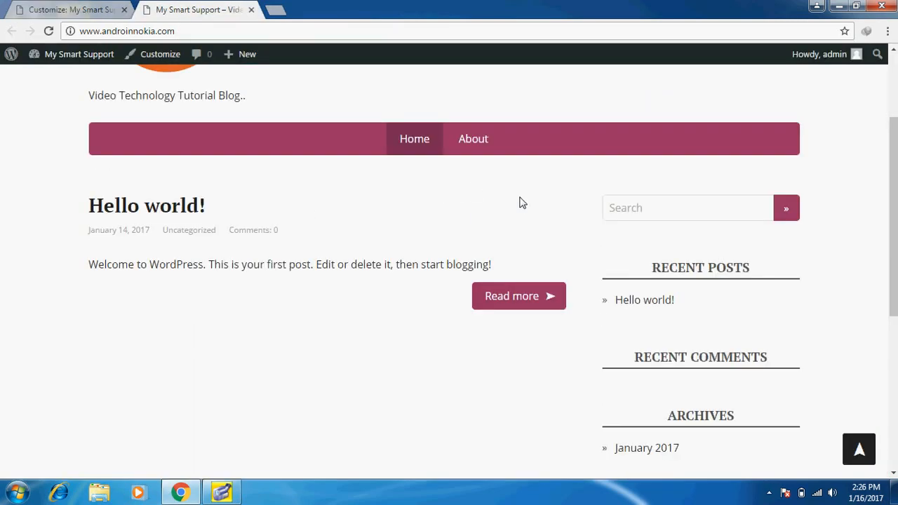
pyautogui.scroll(-5, 99, 466)
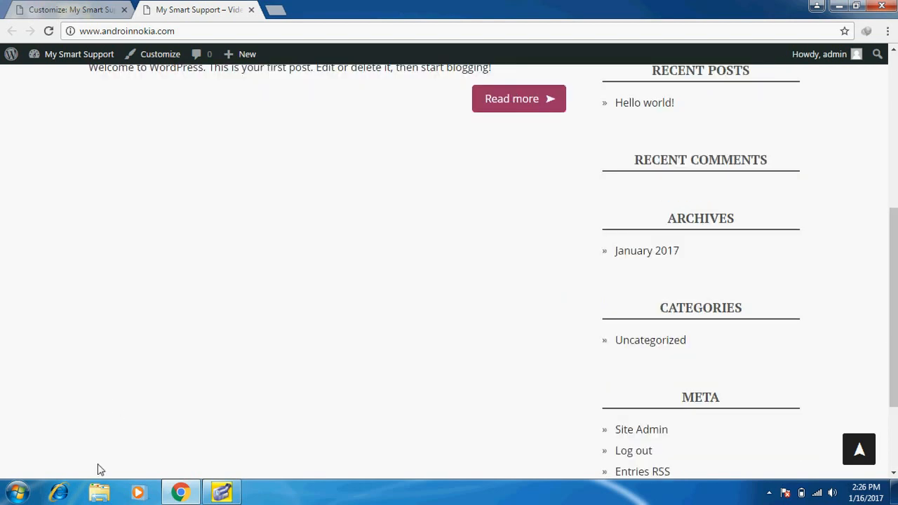
pyautogui.scroll(5, 176, 272)
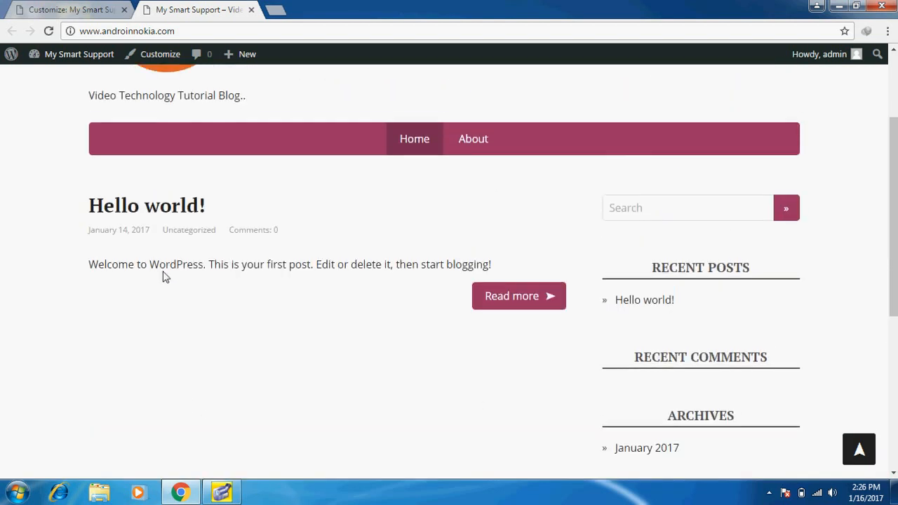
pyautogui.click(67, 9)
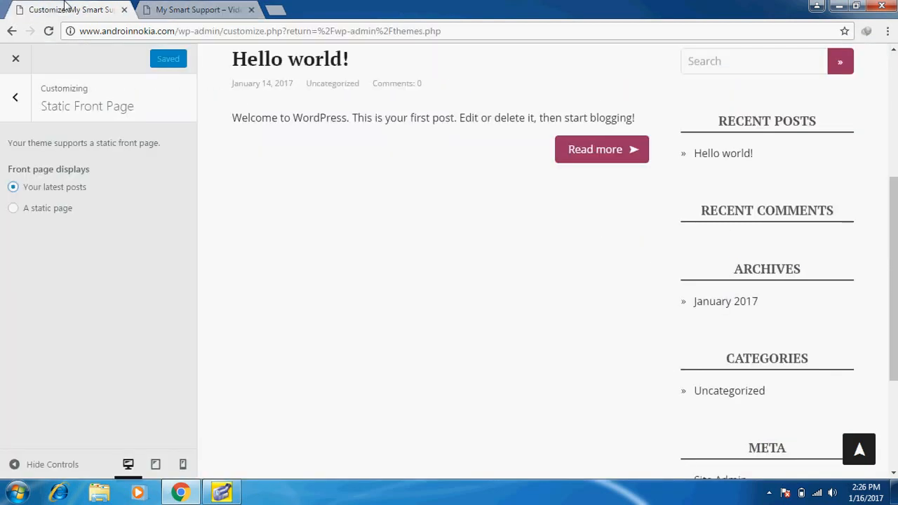
pyautogui.click(13, 209)
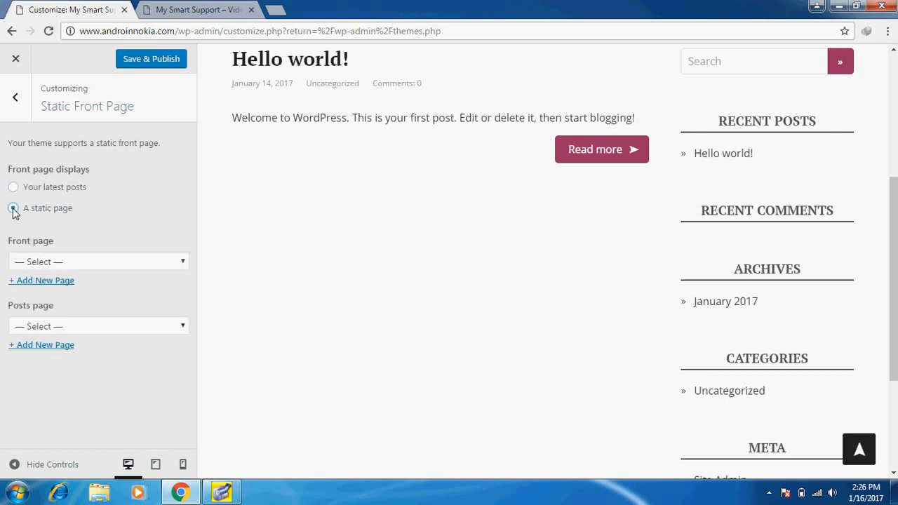
pyautogui.click(77, 264)
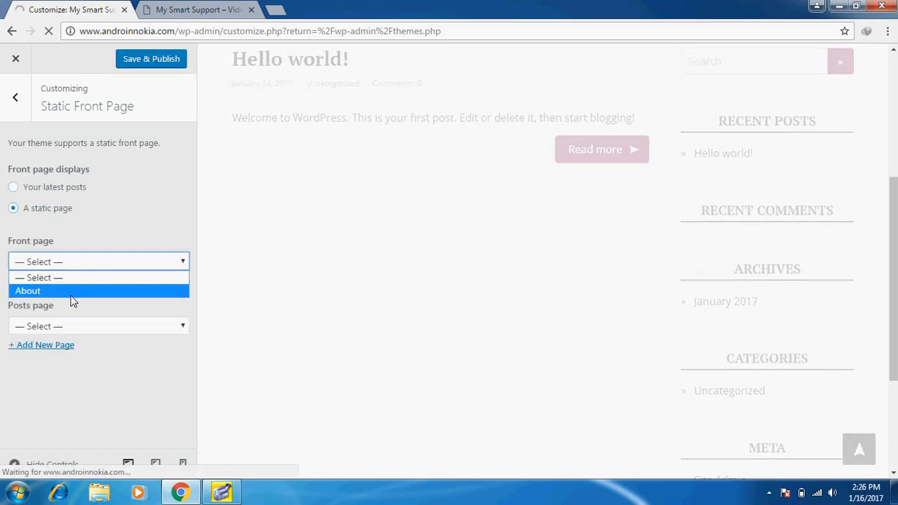
pyautogui.click(72, 293)
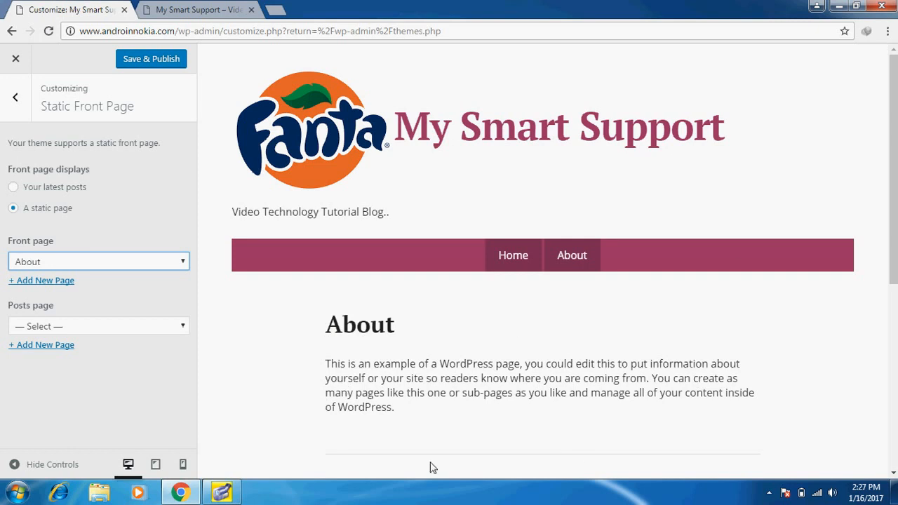
pyautogui.scroll(-1, 610, 430)
pyautogui.scroll(-2, 611, 428)
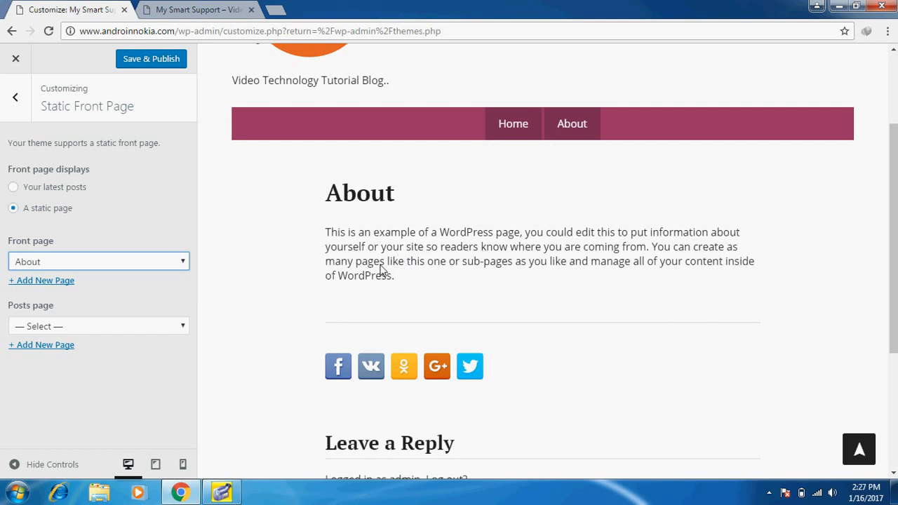
pyautogui.scroll(1, 381, 271)
pyautogui.click(12, 188)
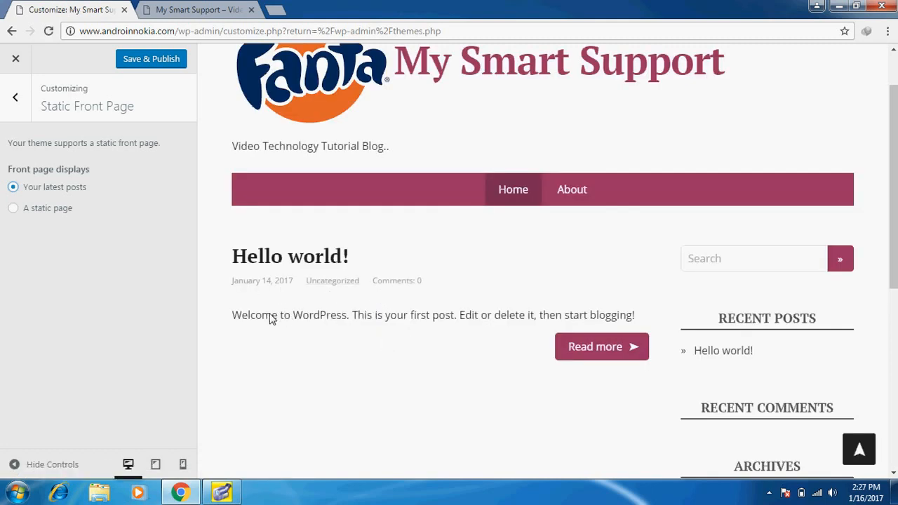
pyautogui.scroll(-2, 316, 311)
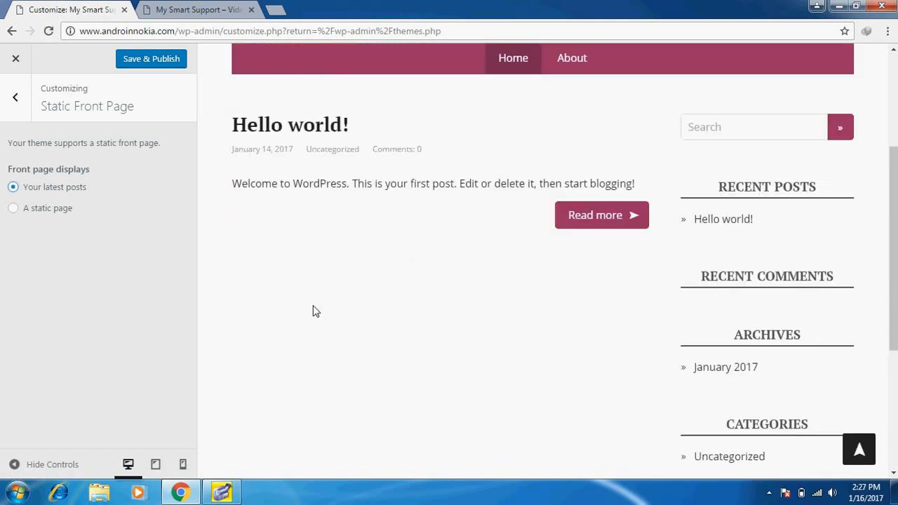
pyautogui.scroll(-4, 316, 311)
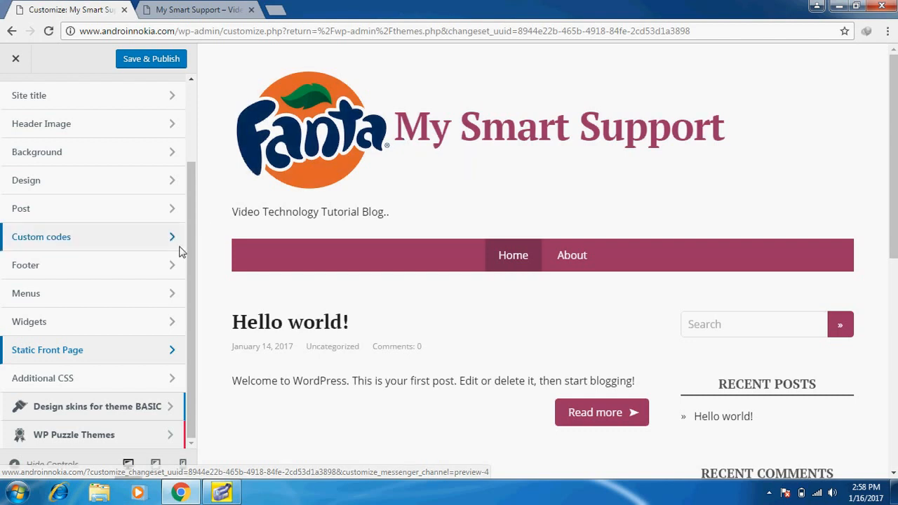
pyautogui.click(92, 357)
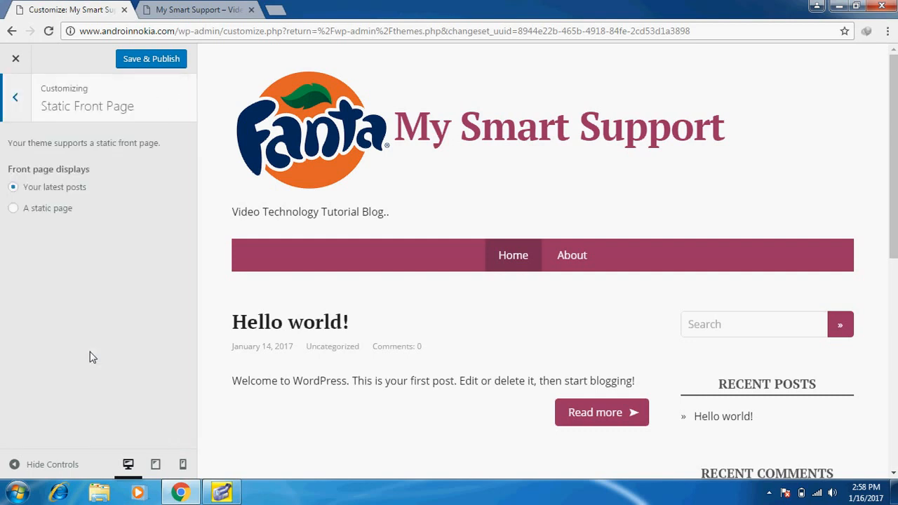
pyautogui.click(63, 191)
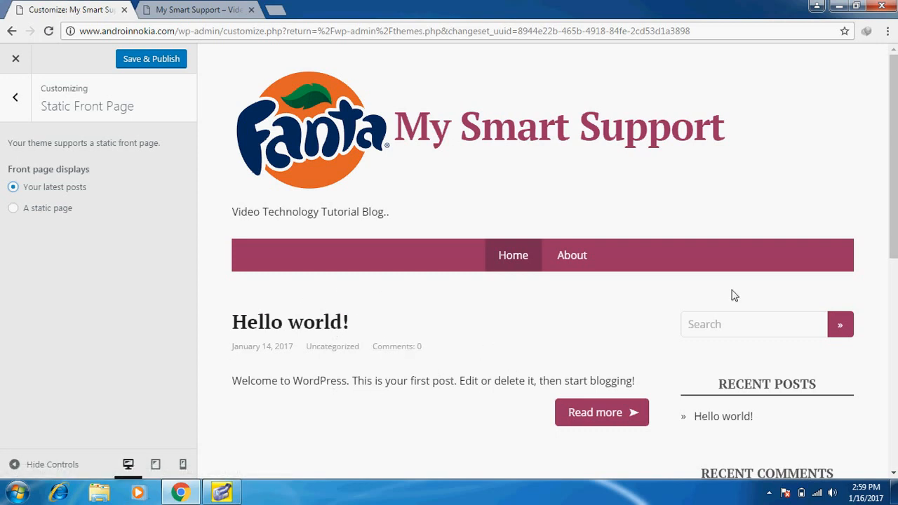
pyautogui.scroll(-1, 565, 268)
pyautogui.scroll(-5, 423, 211)
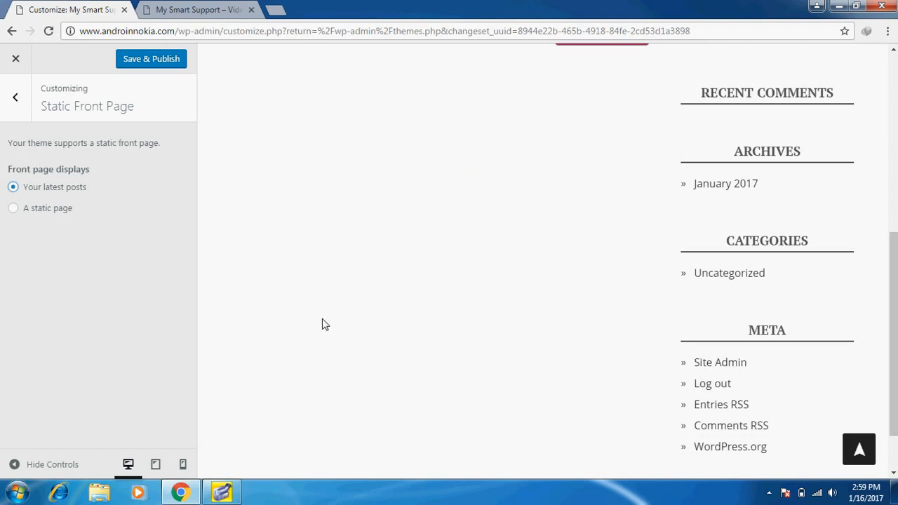
pyautogui.scroll(7, 895, 125)
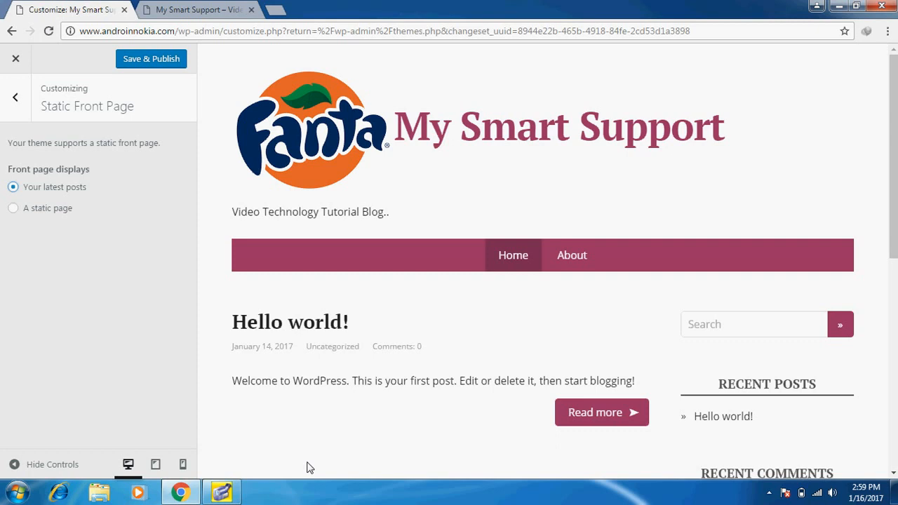
pyautogui.click(14, 209)
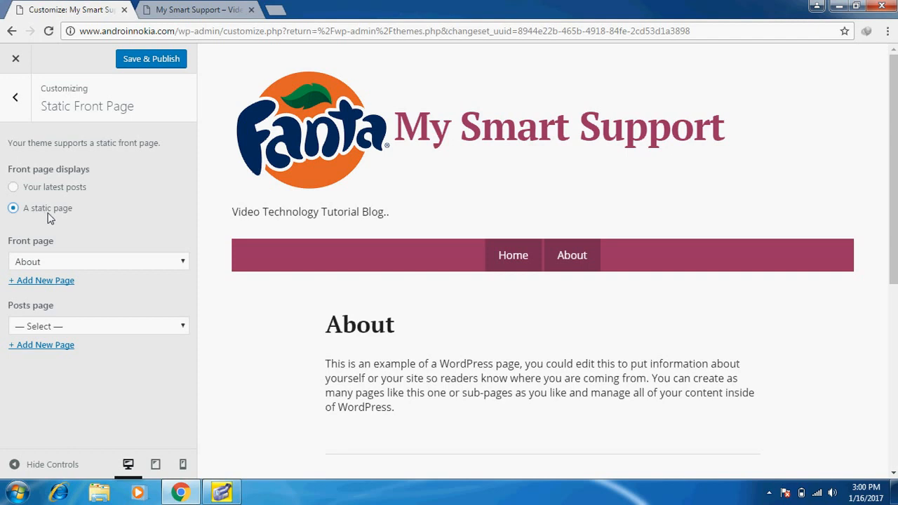
pyautogui.click(14, 188)
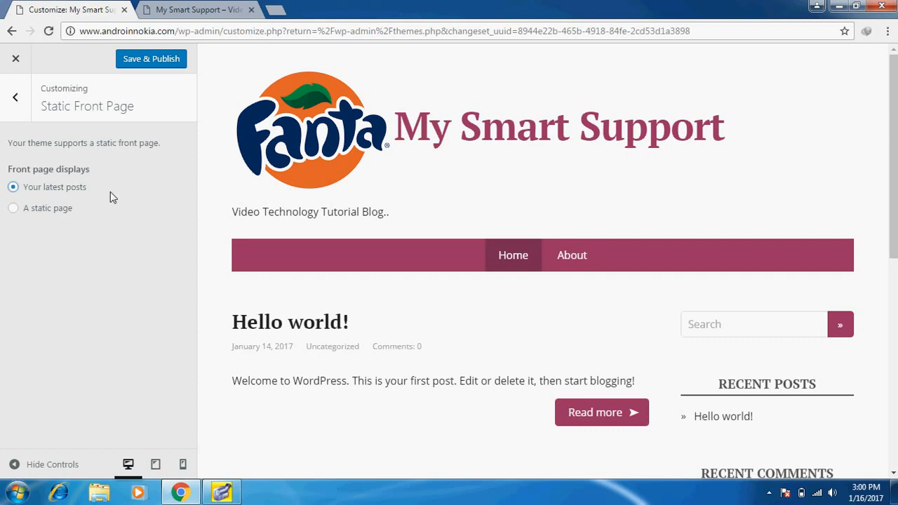
# Exit the Customizer, leaving without saving the pending changes
pyautogui.click(16, 105)
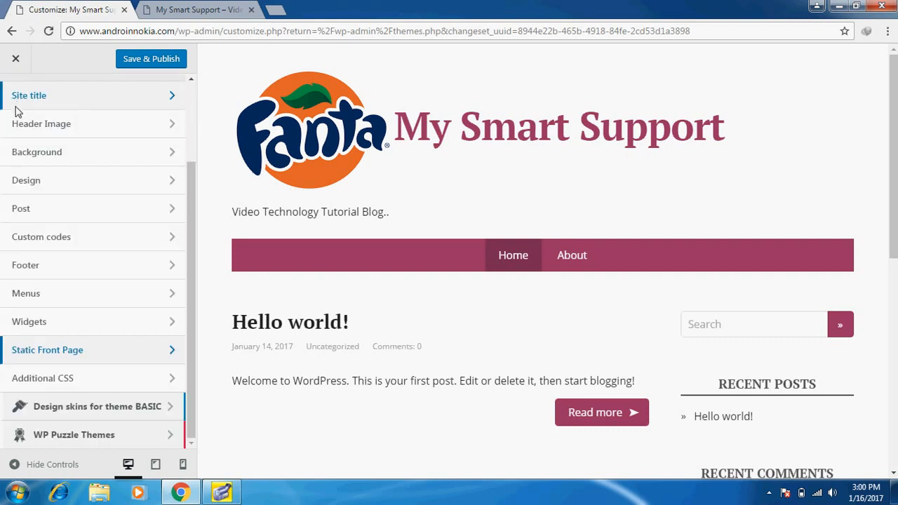
pyautogui.click(17, 59)
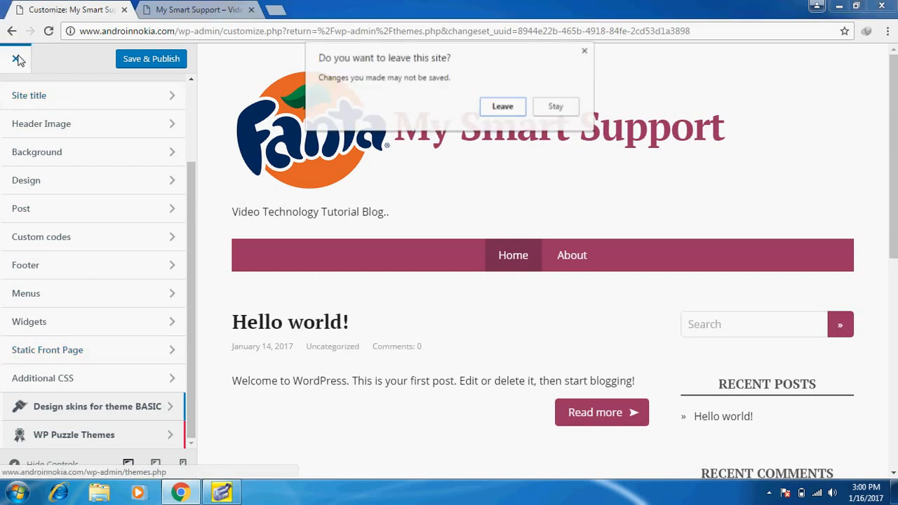
pyautogui.click(498, 106)
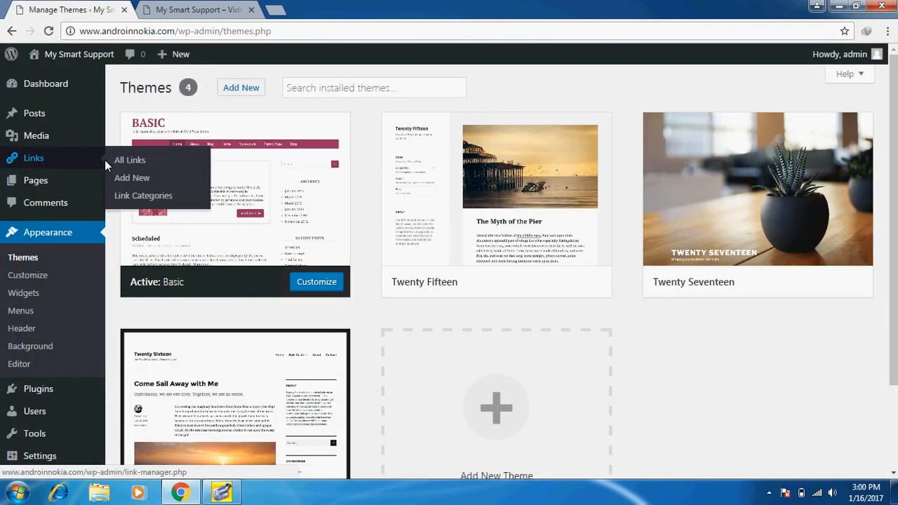
# Open the Settings > Permalinks page
pyautogui.moveTo(50, 186)
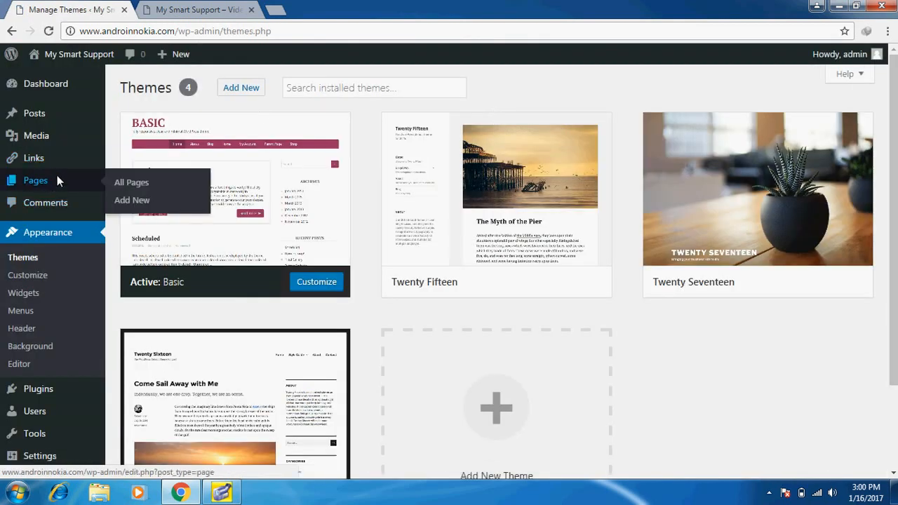
pyautogui.moveTo(54, 115)
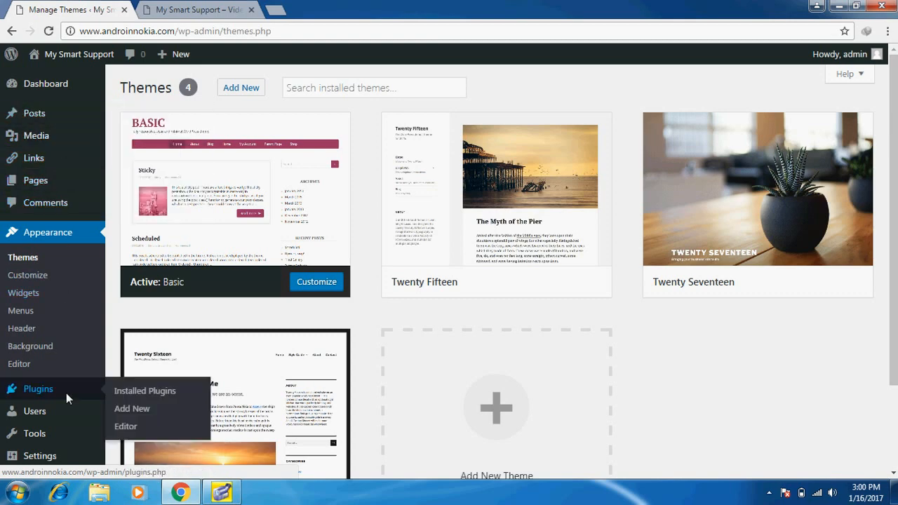
pyautogui.moveTo(50, 457)
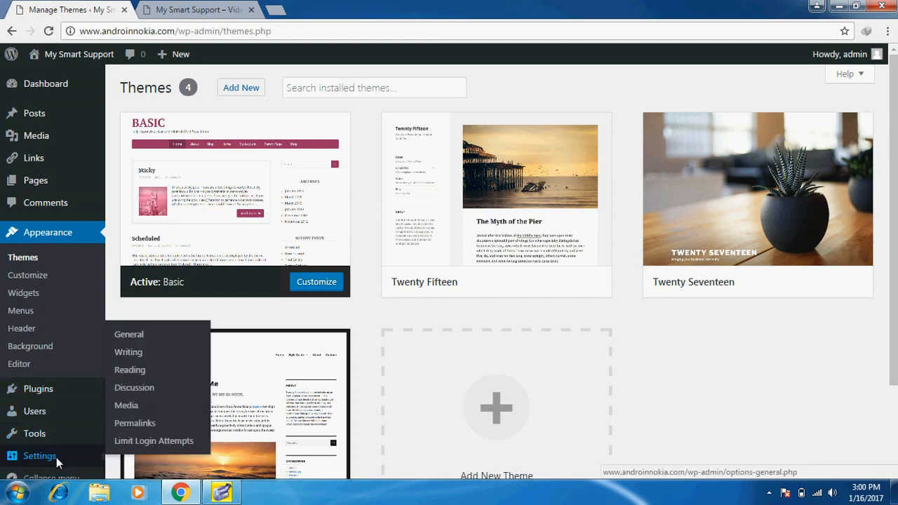
pyautogui.click(132, 423)
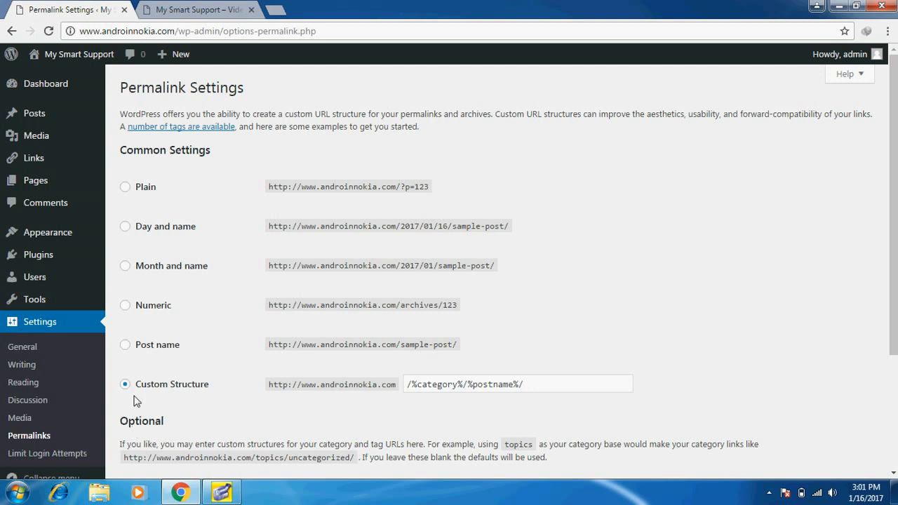
# Set permalinks to the Post name structure (/%postname%/) and save the changes
pyautogui.click(126, 345)
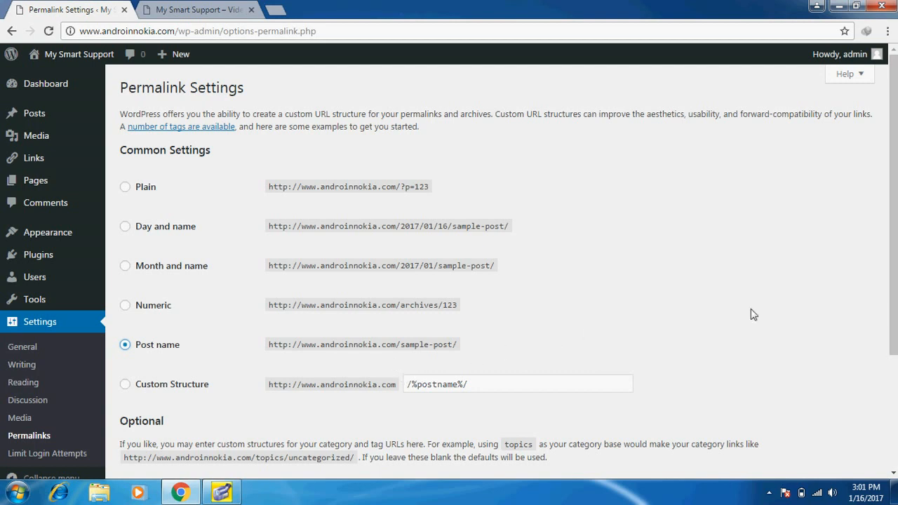
pyautogui.scroll(-3, 752, 313)
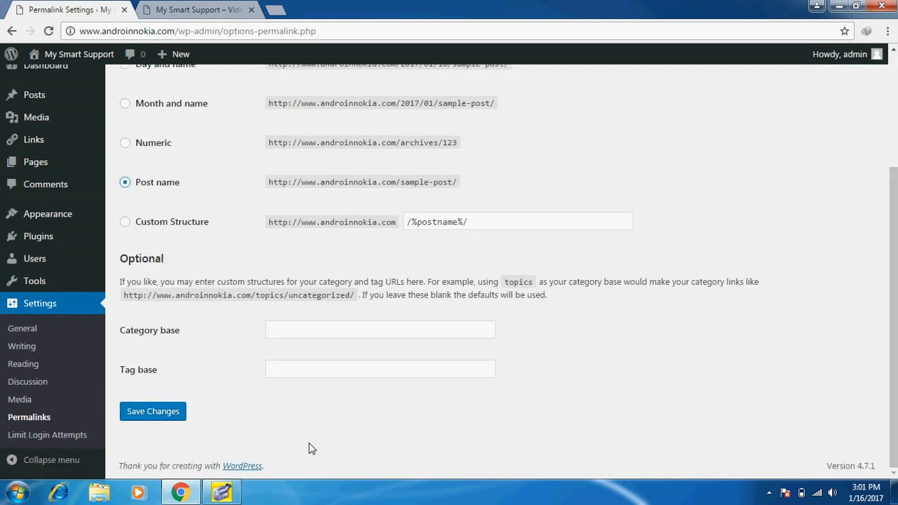
pyautogui.click(151, 413)
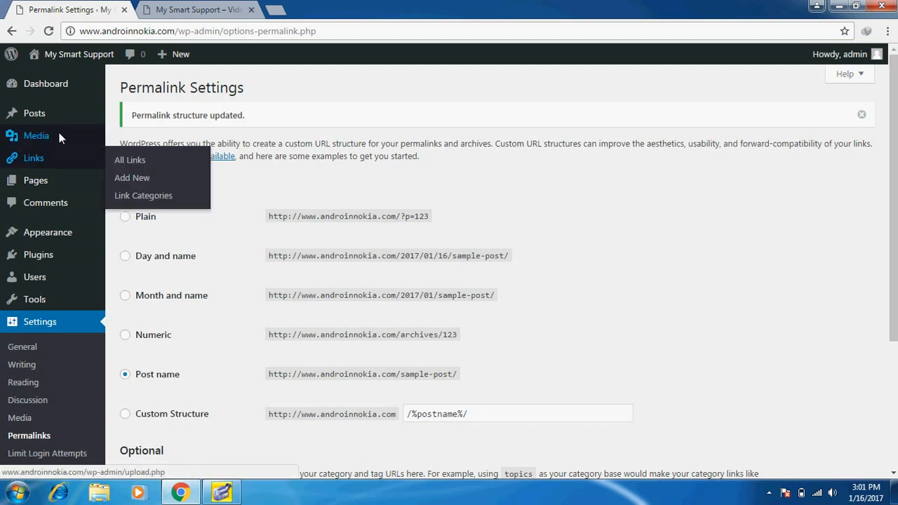
# Open All Posts, glance at the live front page, and return to the posts list
pyautogui.moveTo(56, 111)
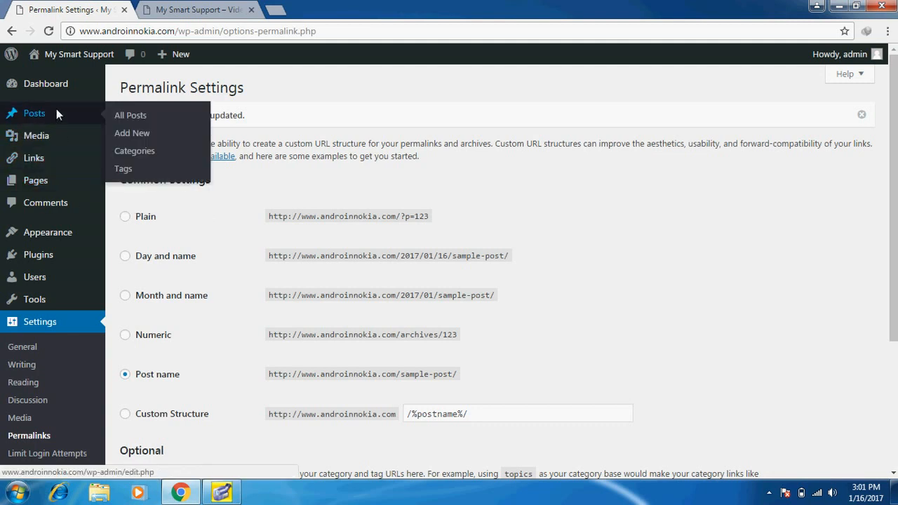
pyautogui.click(116, 116)
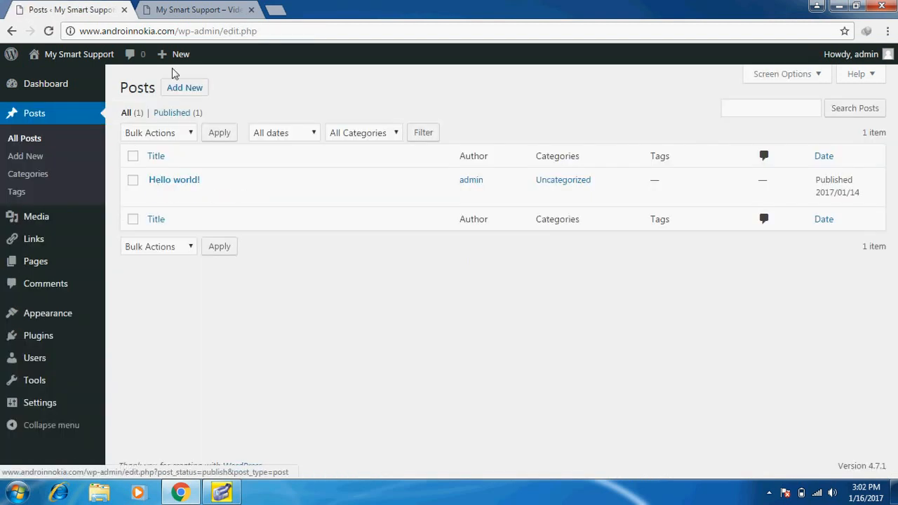
pyautogui.click(195, 9)
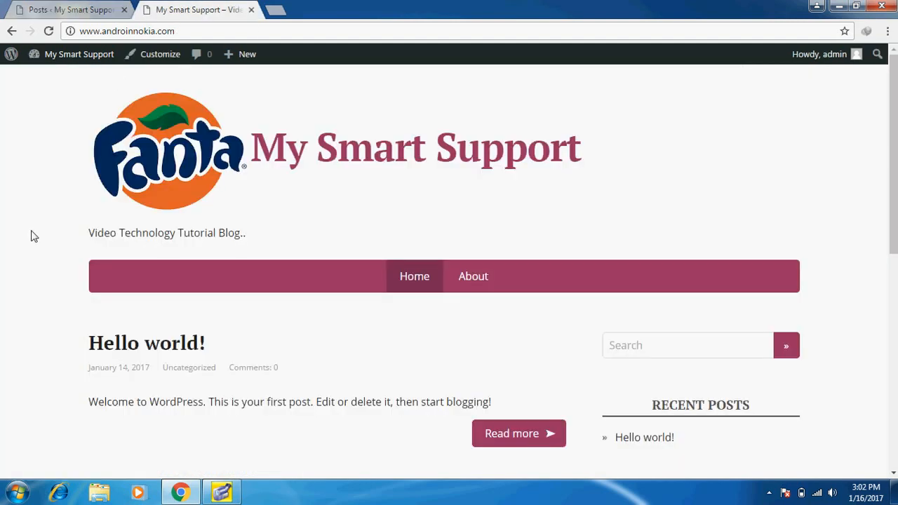
pyautogui.scroll(-1, 31, 236)
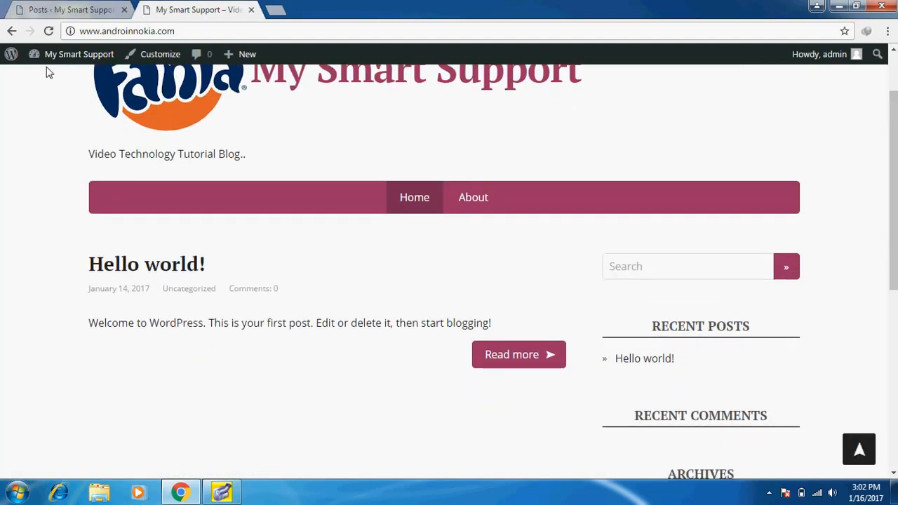
pyautogui.click(56, 7)
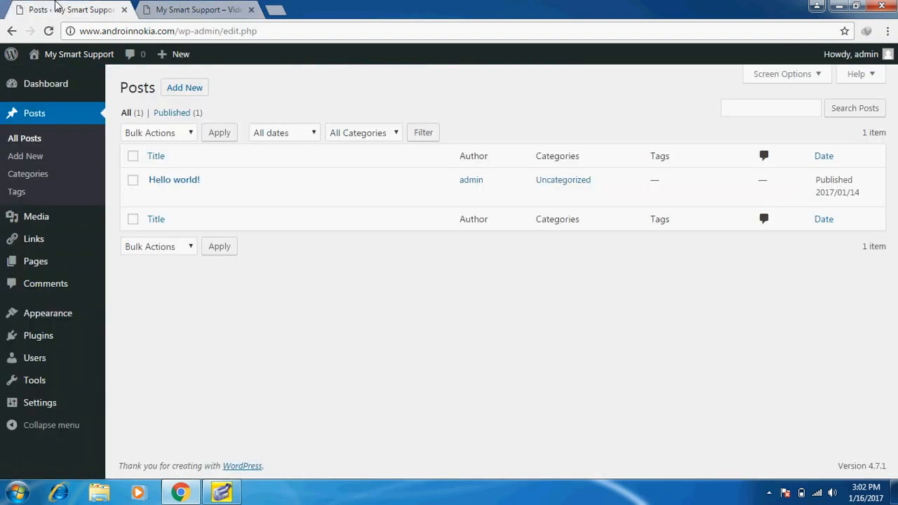
# Trash the 'Hello world!' post and reload the front page to see 'Posts not found'
pyautogui.click(133, 181)
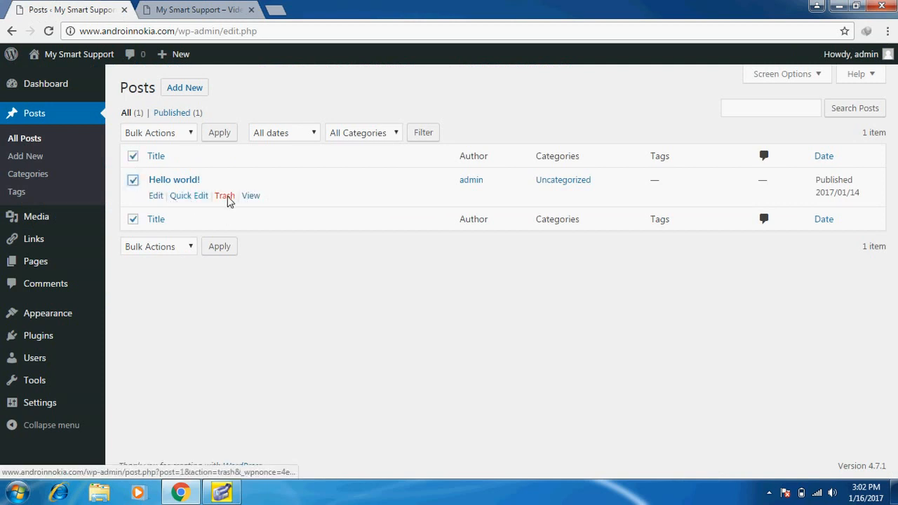
pyautogui.click(225, 196)
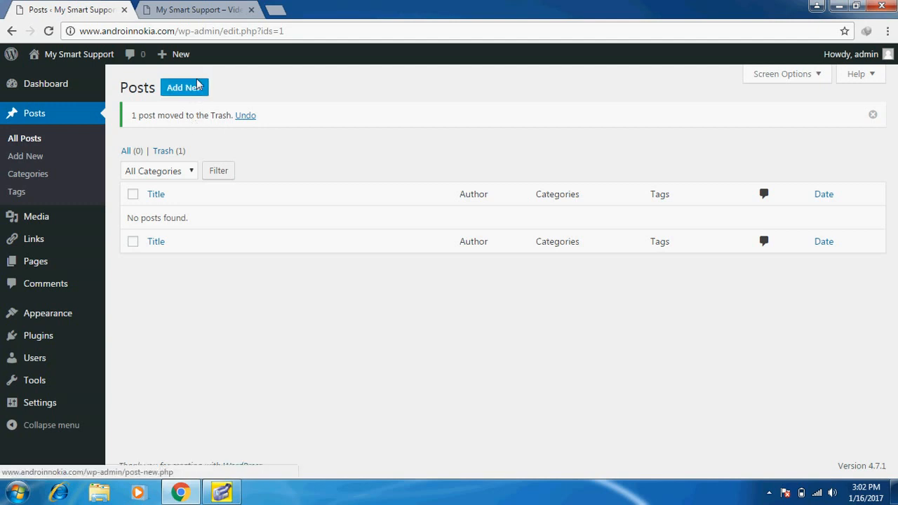
pyautogui.click(218, 8)
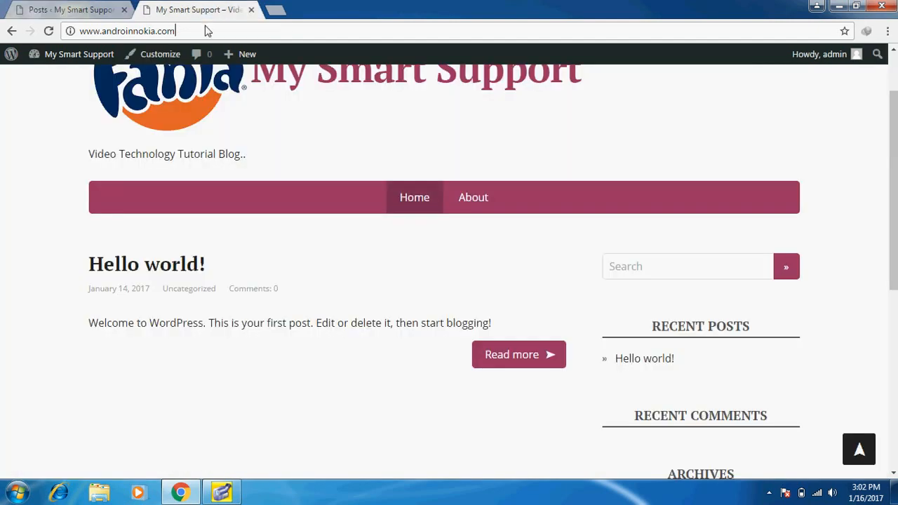
pyautogui.click(207, 31)
pyautogui.press('Return')
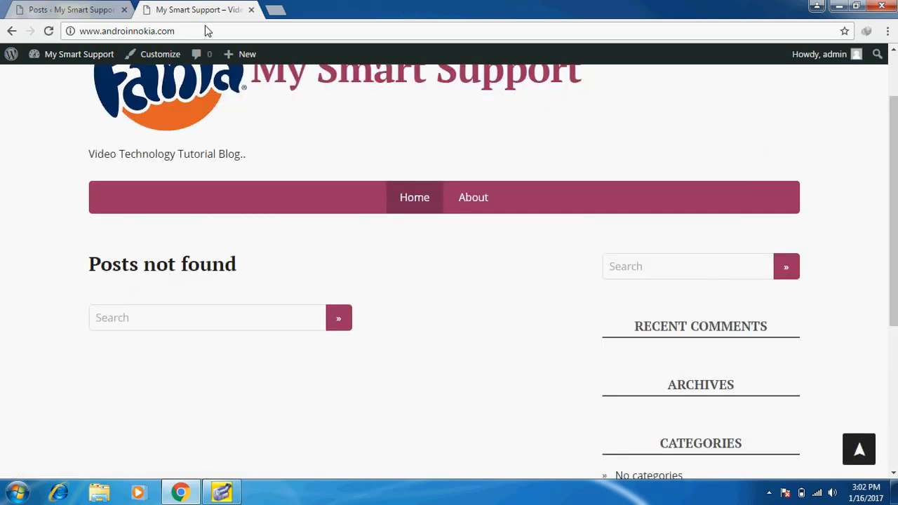
# Add a new post titled 'Nokia Returns 2017' and place the cursor in its body
pyautogui.click(41, 8)
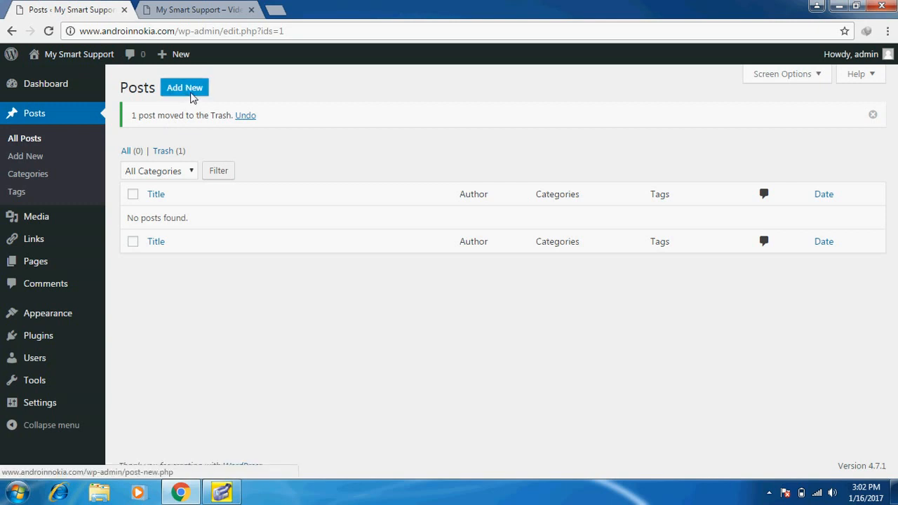
pyautogui.rightClick(191, 92)
pyautogui.click(185, 90)
pyautogui.click(186, 91)
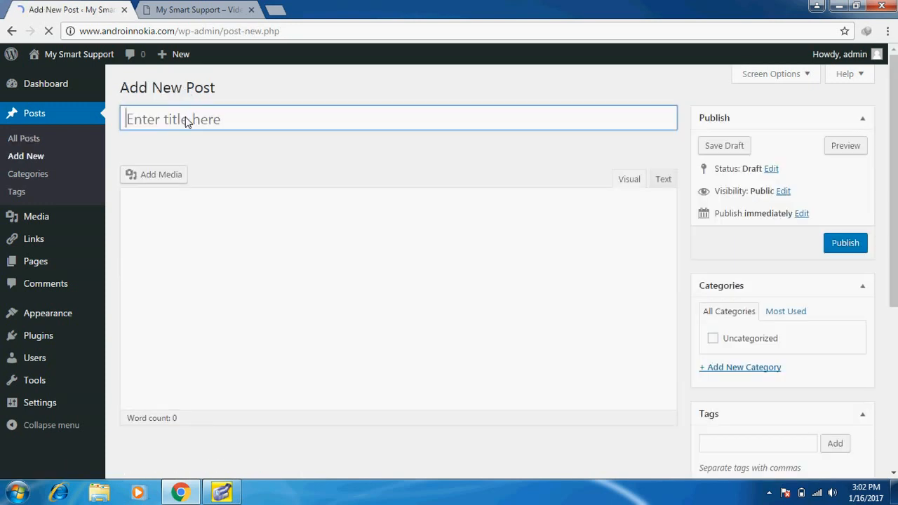
pyautogui.click(186, 121)
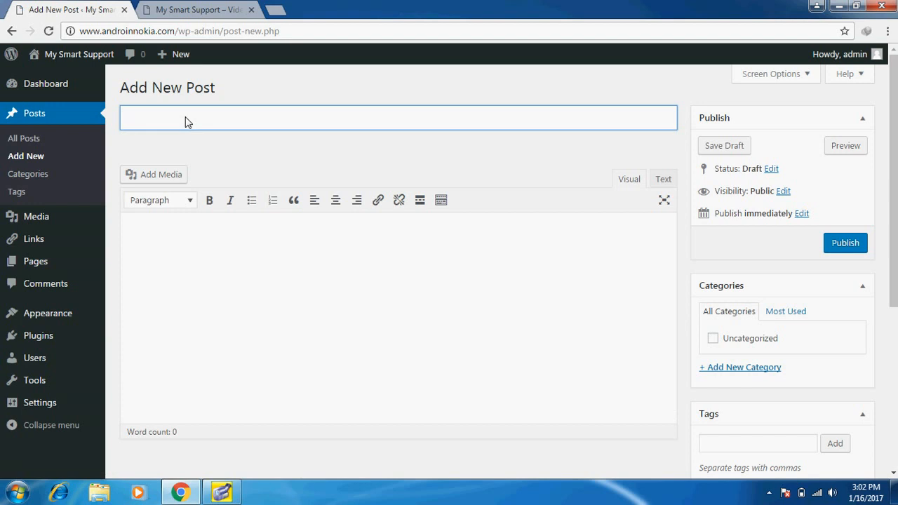
pyautogui.write('Nokia Returns 2017')
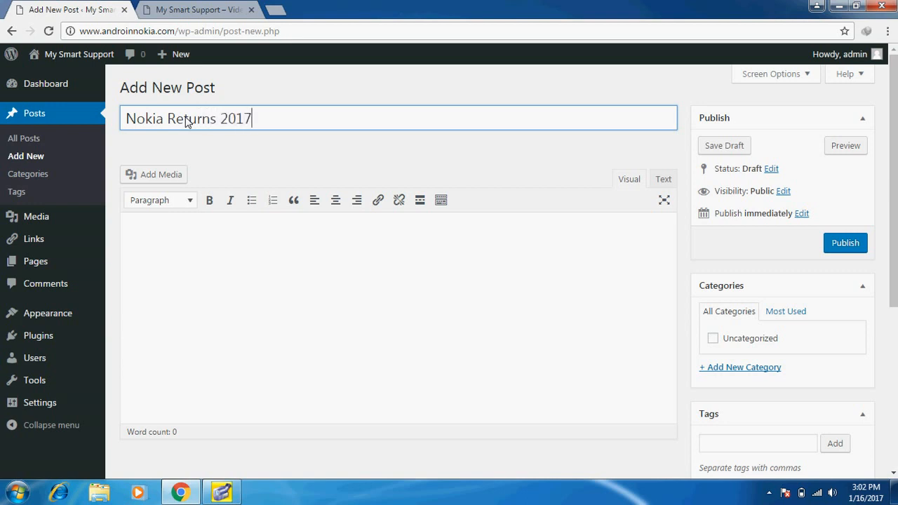
pyautogui.click(148, 226)
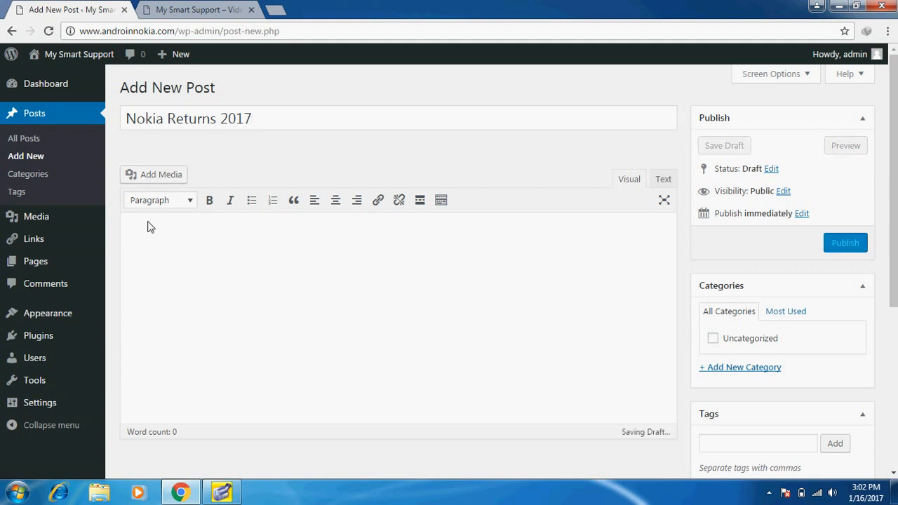
pyautogui.click(190, 201)
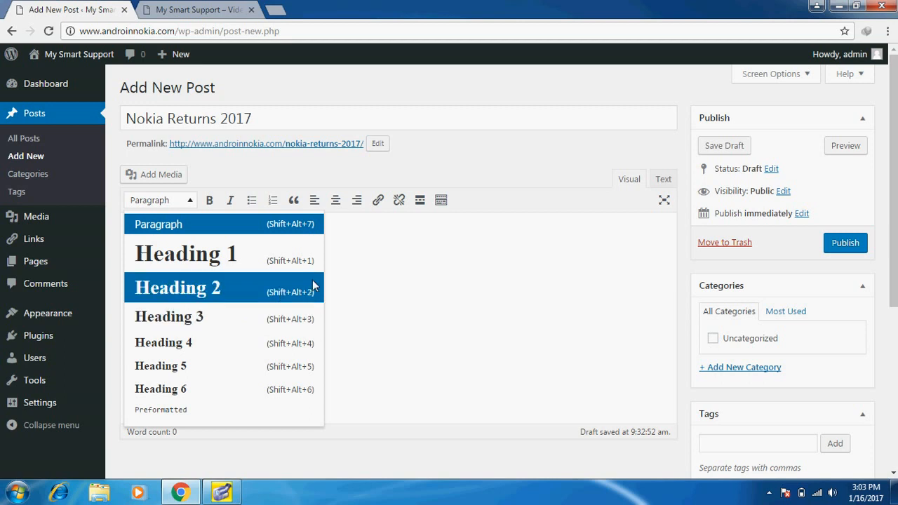
pyautogui.click(364, 267)
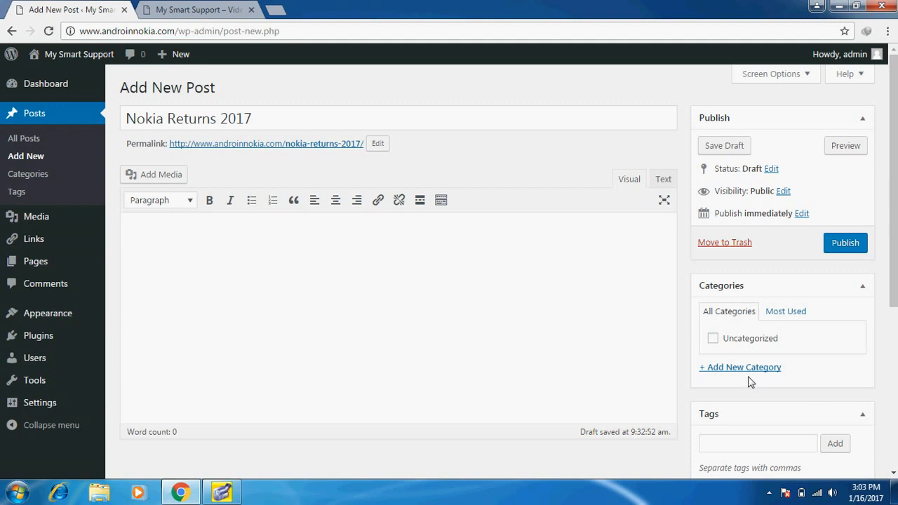
pyautogui.scroll(-4, 895, 360)
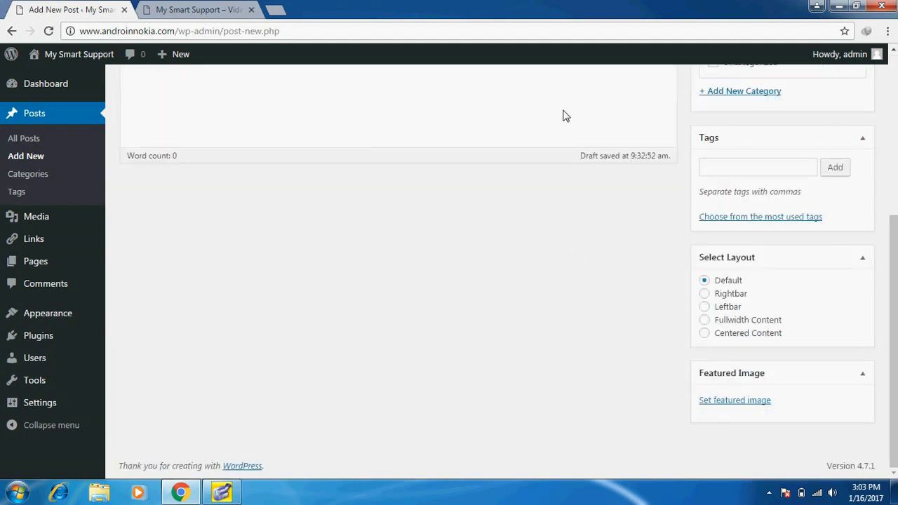
pyautogui.scroll(3, 565, 115)
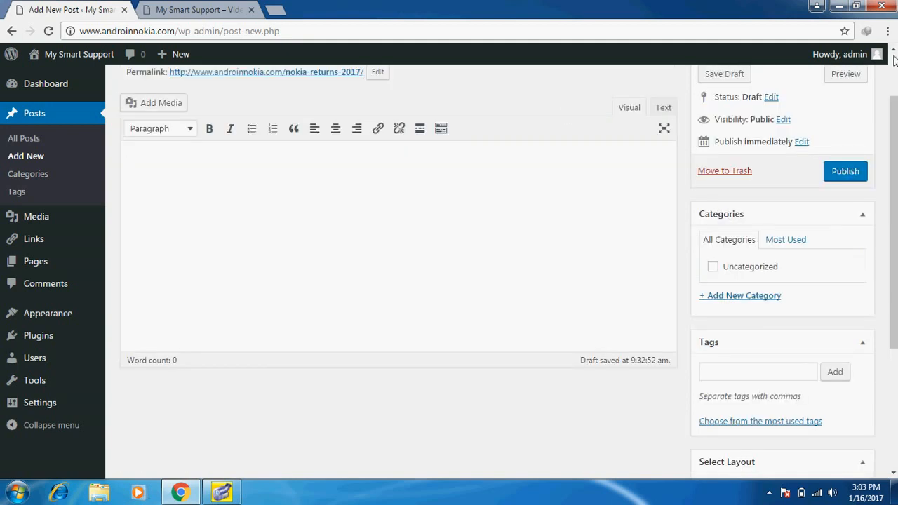
pyautogui.scroll(1, 894, 62)
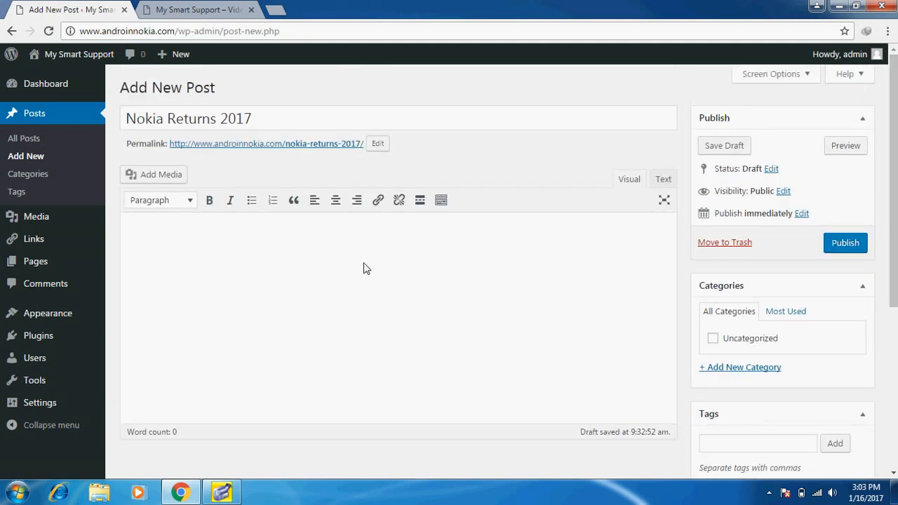
# Load mysmartsupport.com in a new tab and scroll to the Nokia returns article
pyautogui.click(279, 11)
pyautogui.write('m')
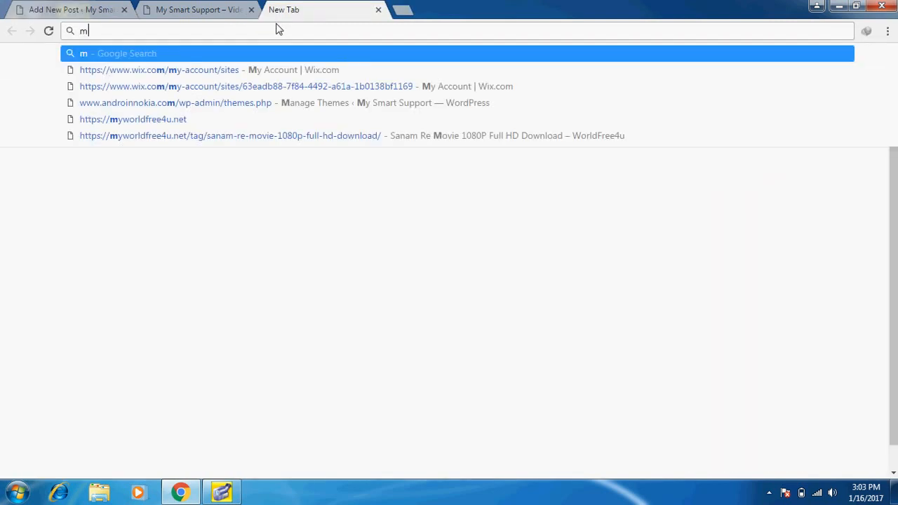
pyautogui.write('ysm')
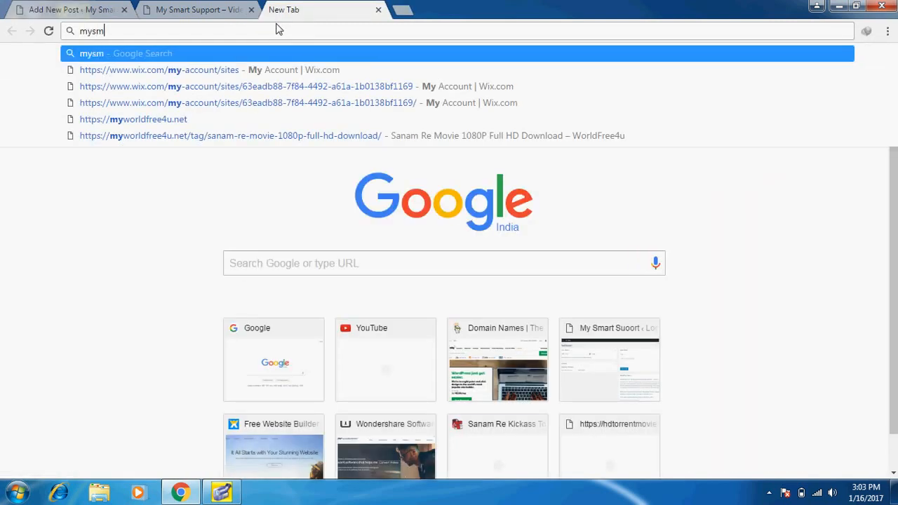
pyautogui.write('artsuppo')
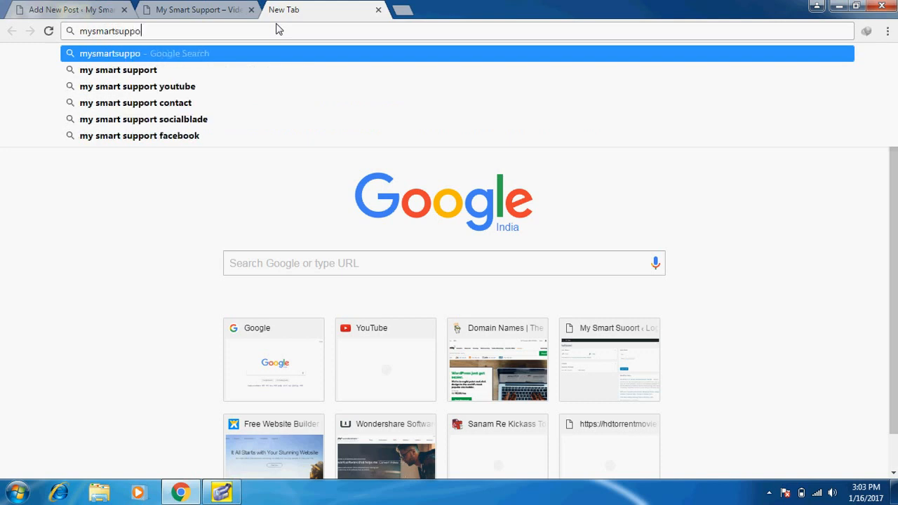
pyautogui.write('rt.com')
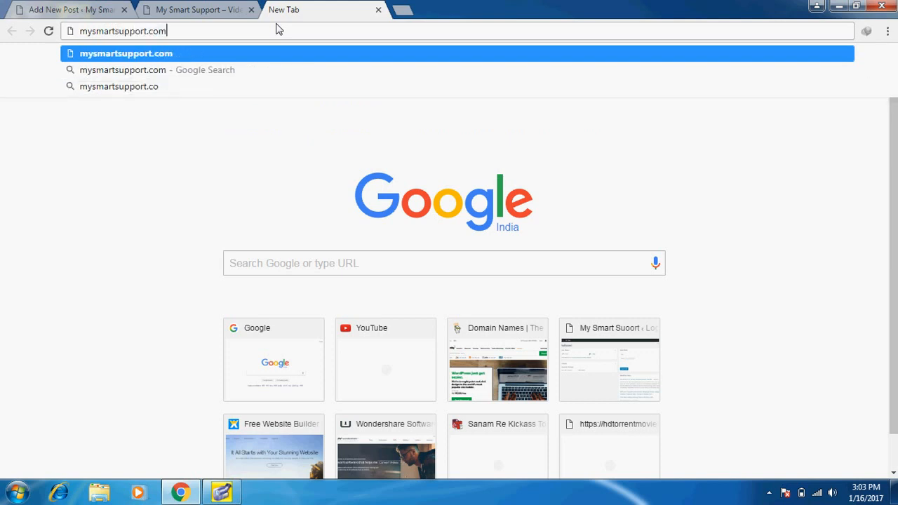
pyautogui.press('Return')
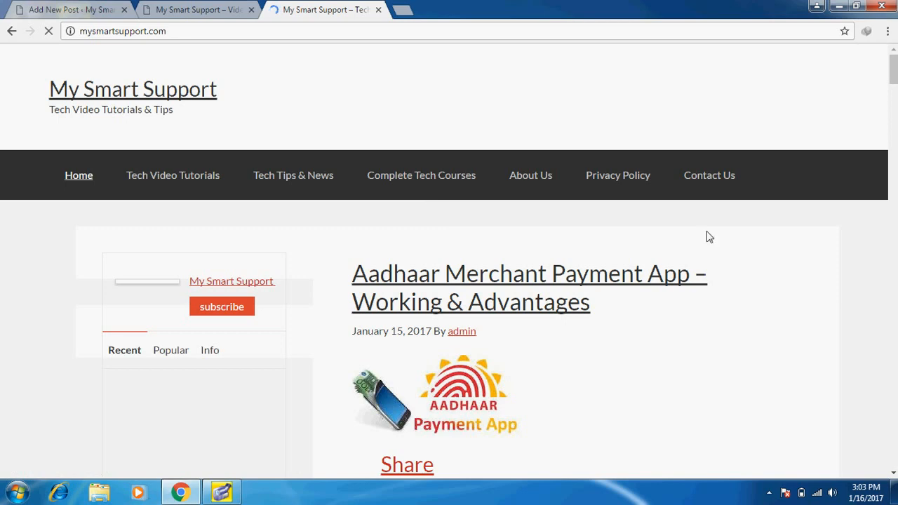
pyautogui.click(894, 165)
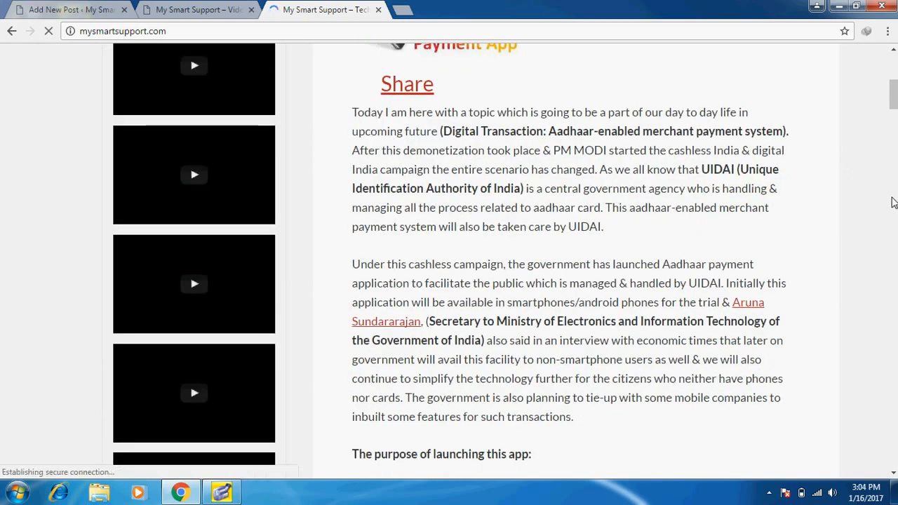
pyautogui.click(895, 211)
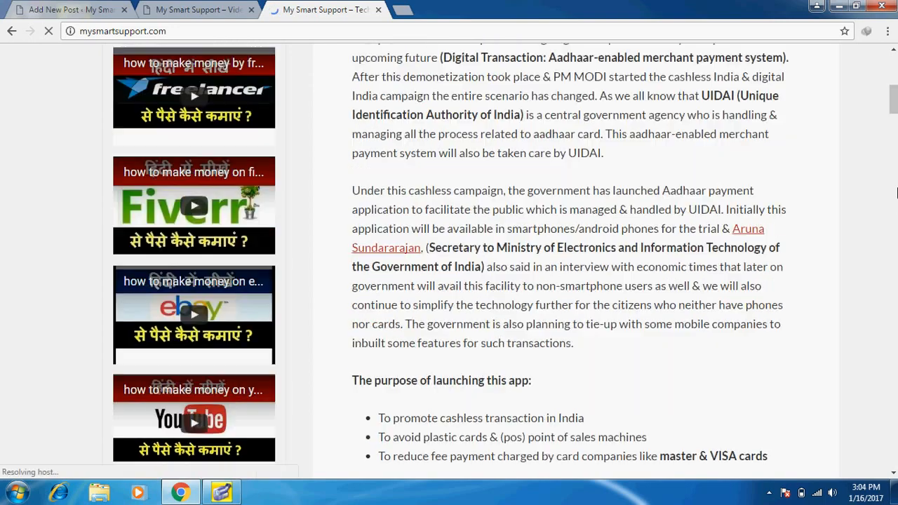
pyautogui.scroll(-10, 895, 245)
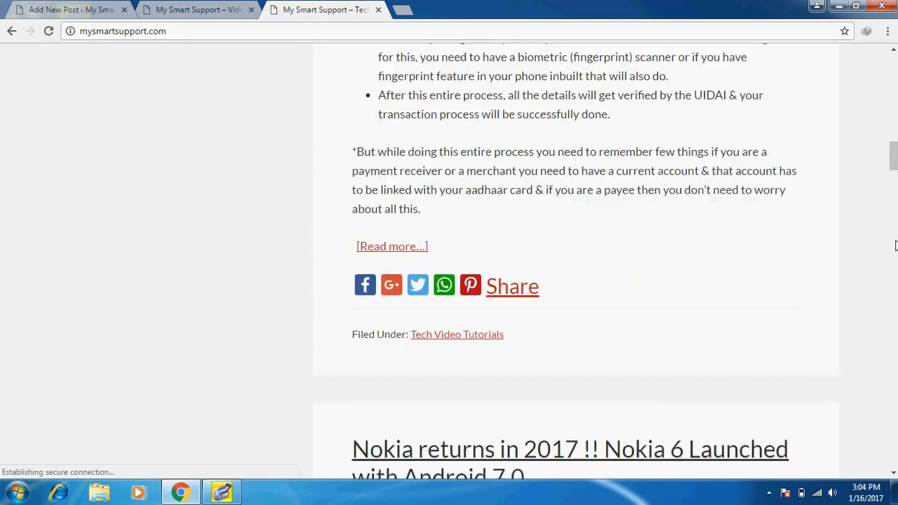
pyautogui.click(895, 259)
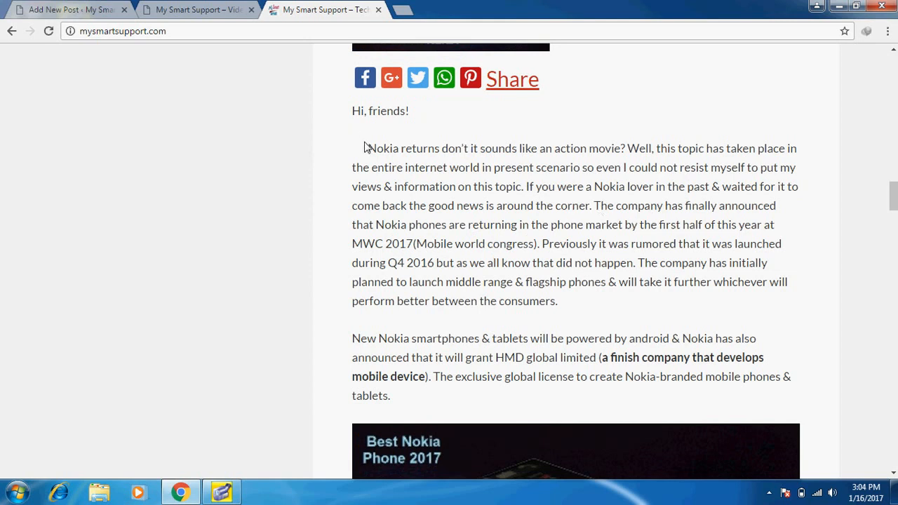
# Copy the article's first two paragraphs and return to the Add New Post editor
pyautogui.moveTo(366, 150); pyautogui.dragTo(658, 391)
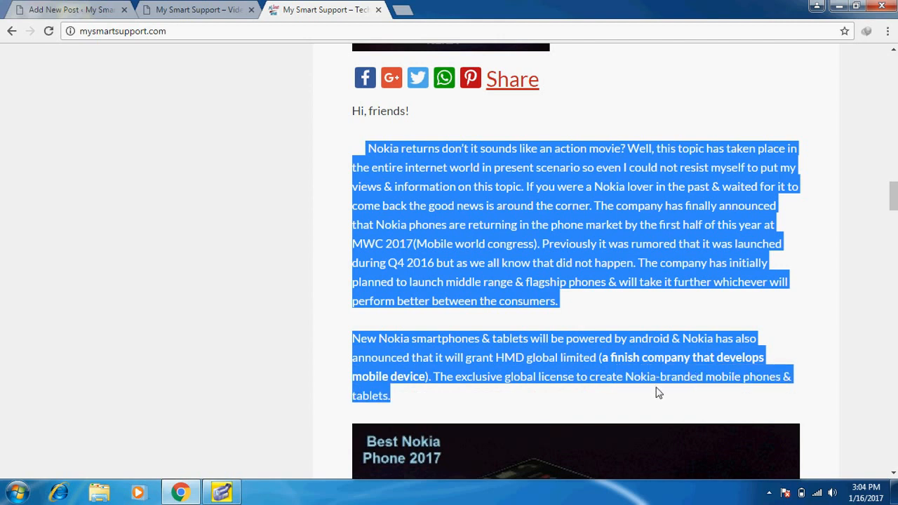
pyautogui.rightClick(589, 261)
pyautogui.click(599, 268)
pyautogui.click(198, 9)
pyautogui.click(105, 7)
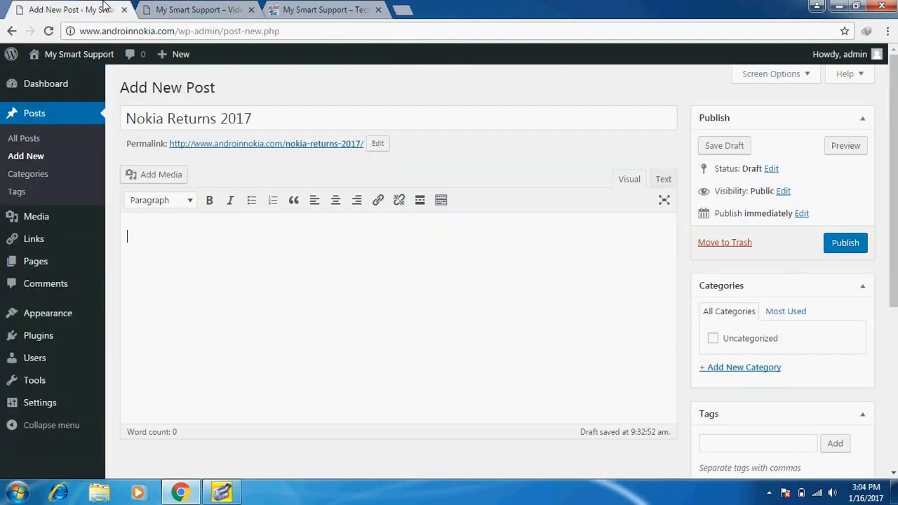
# Paste the copied article into the Nokia Returns 2017 post, publish it, and confirm it on the front page
pyautogui.hotkey('ctrl', 'v')
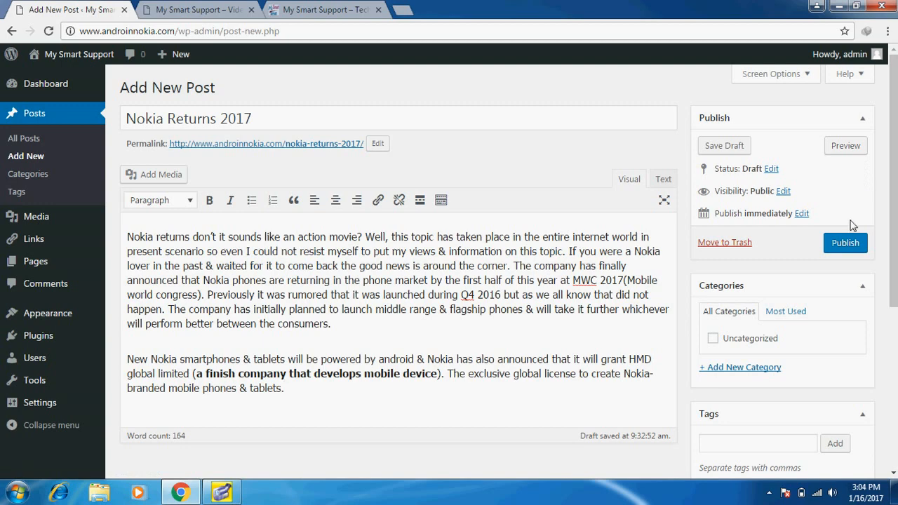
pyautogui.click(843, 243)
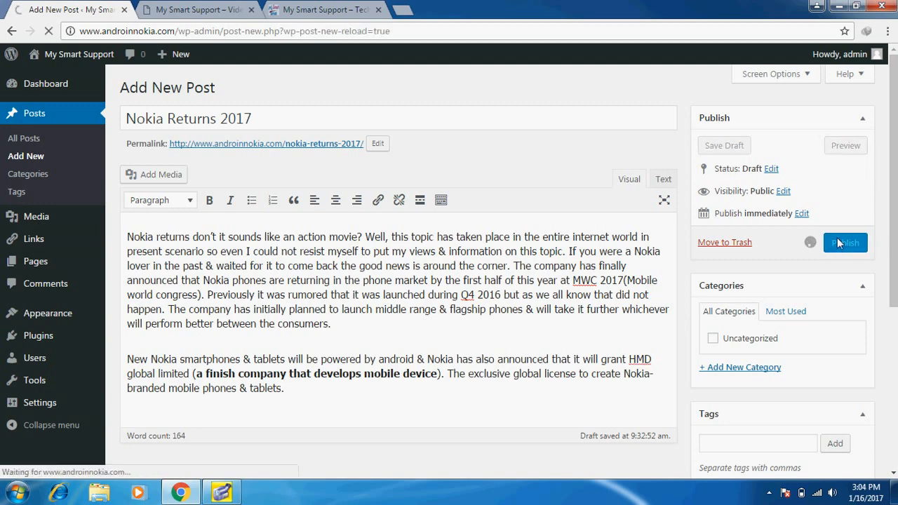
pyautogui.click(204, 9)
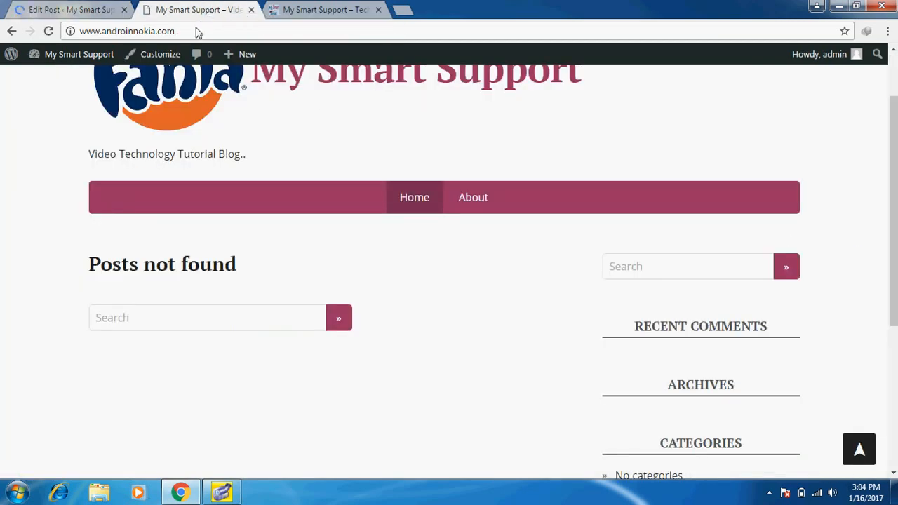
pyautogui.click(197, 32)
pyautogui.press('Return')
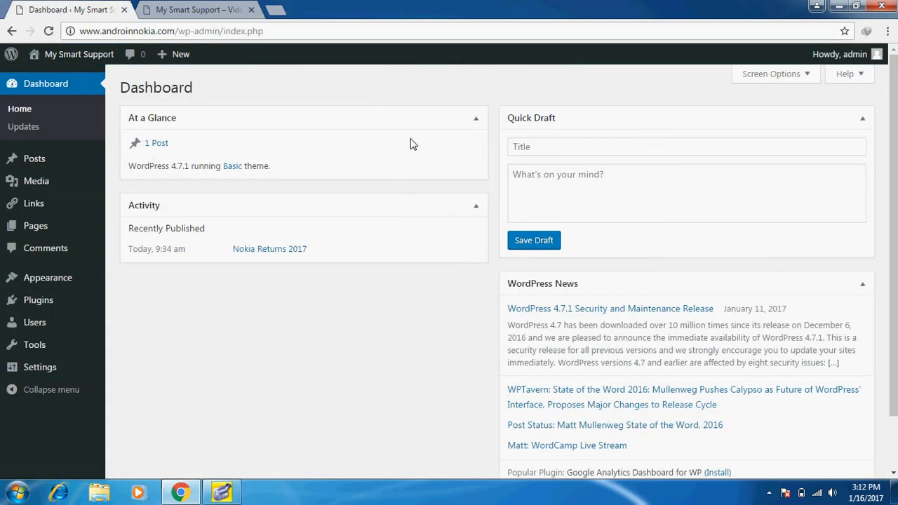
pyautogui.click(201, 7)
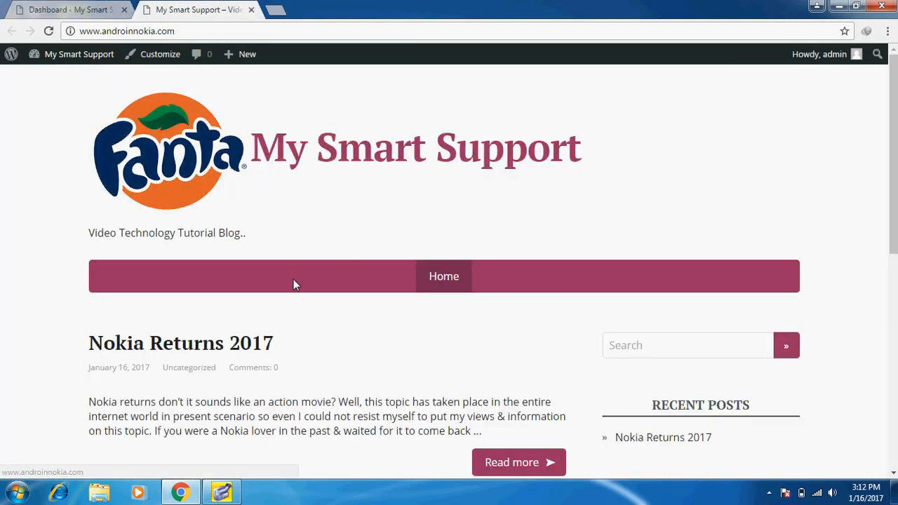
pyautogui.click(85, 10)
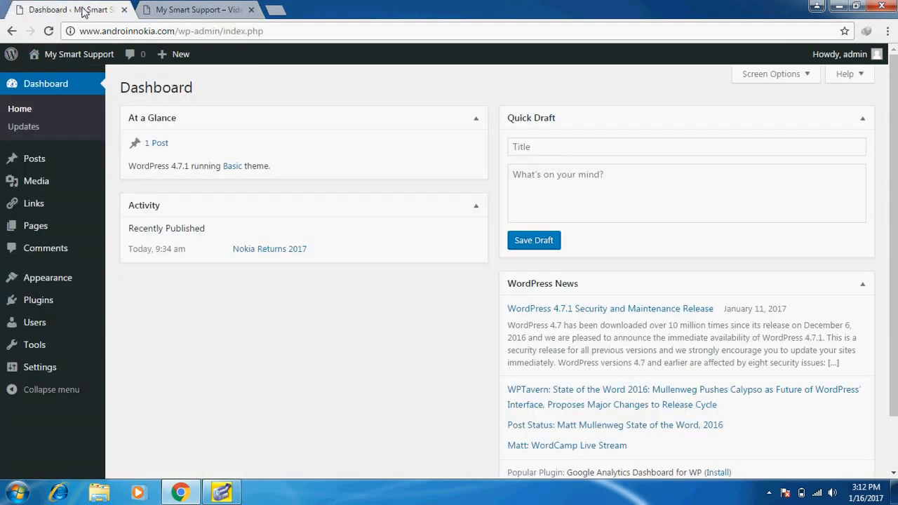
pyautogui.moveTo(52, 276)
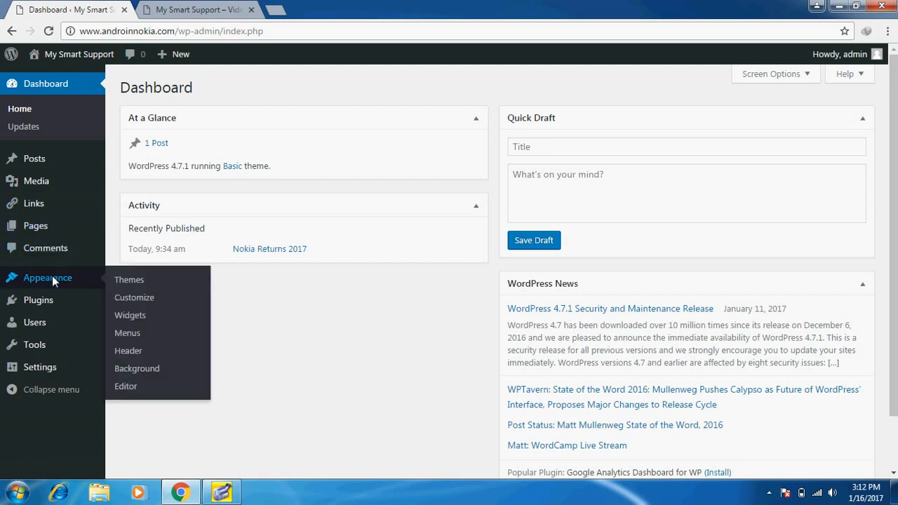
# Create a new navigation menu named 'Main Menue' on the Menus page
pyautogui.click(126, 333)
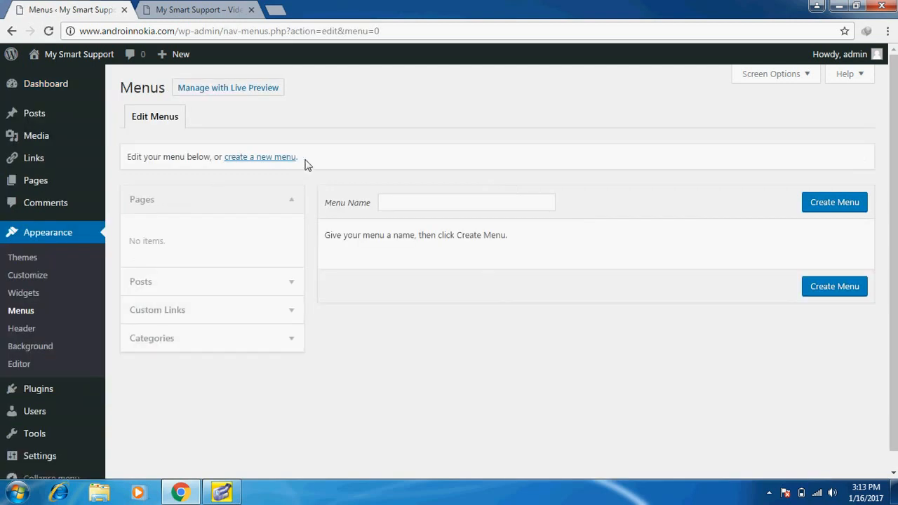
pyautogui.click(405, 202)
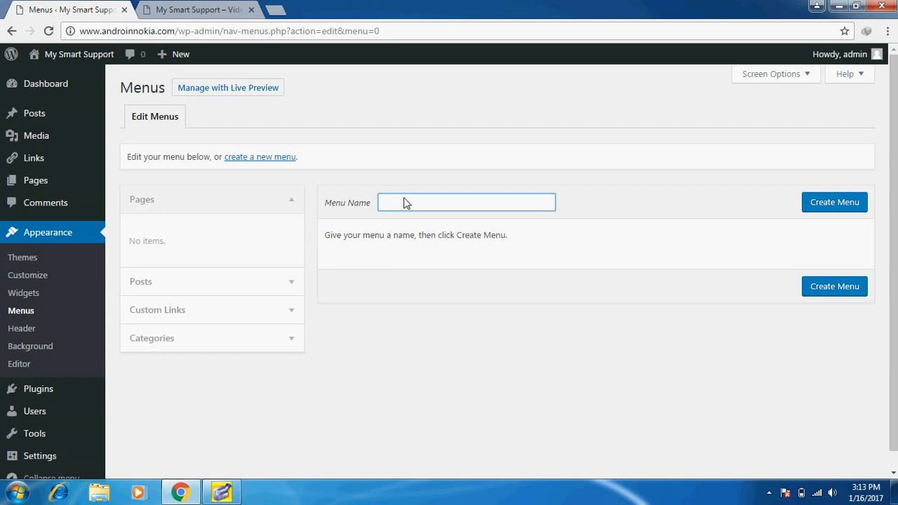
pyautogui.write('Main Menue')
pyautogui.click(824, 200)
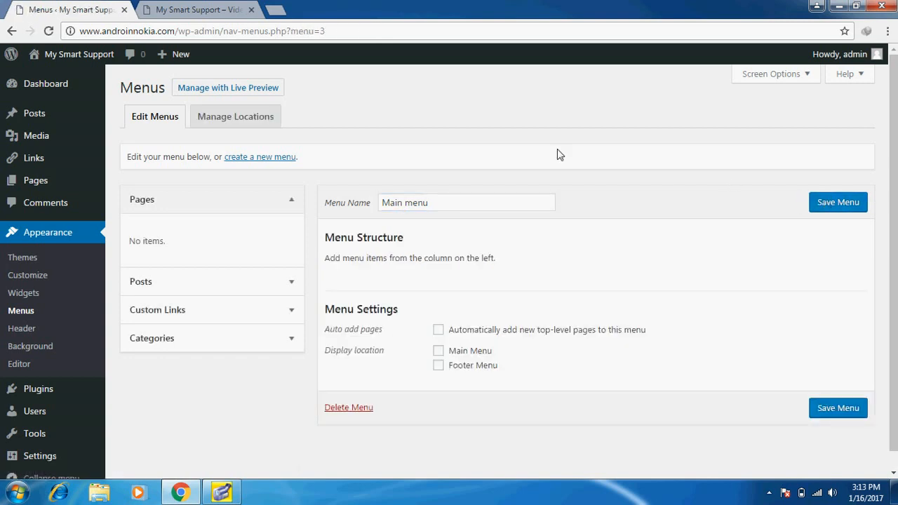
# Assign Main menu to the Main Menu display location and save the locations
pyautogui.click(237, 120)
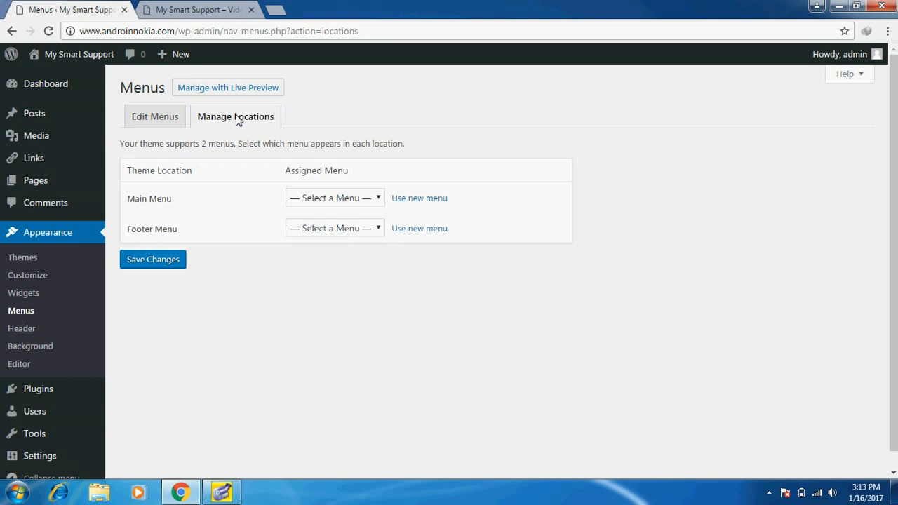
pyautogui.click(320, 199)
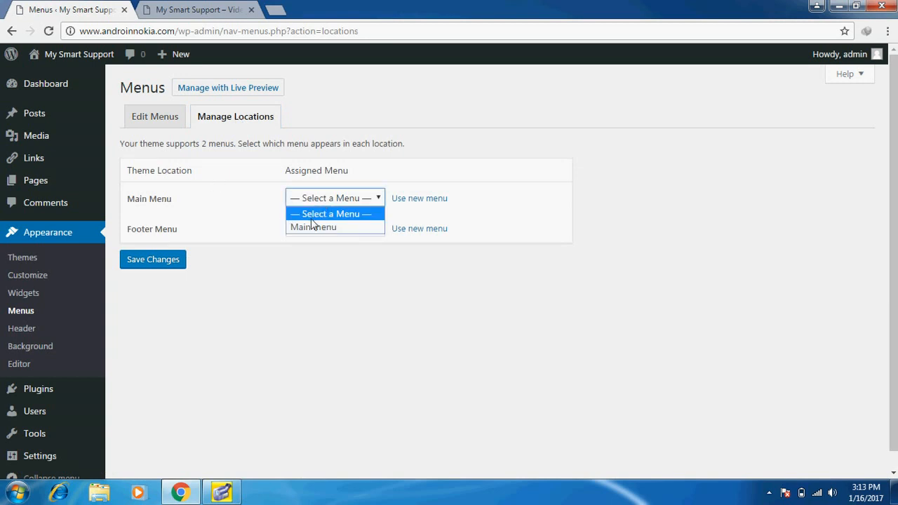
pyautogui.click(309, 228)
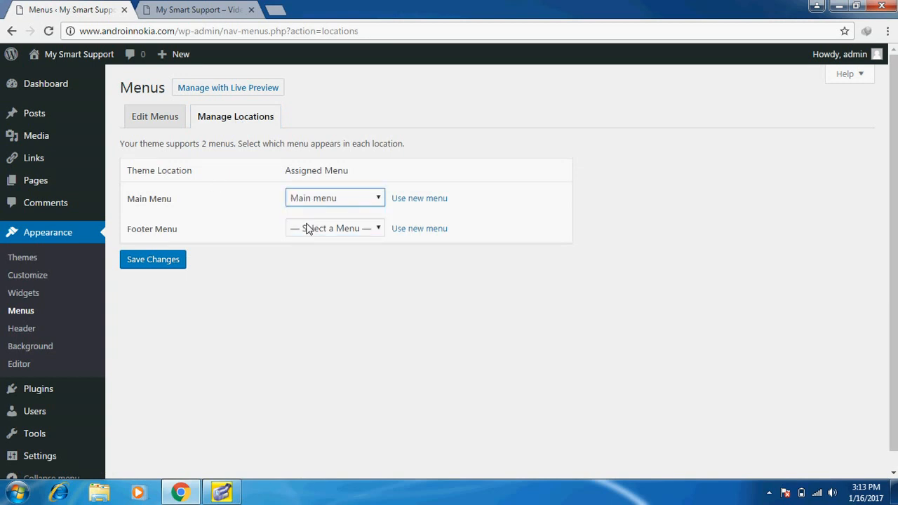
pyautogui.click(164, 265)
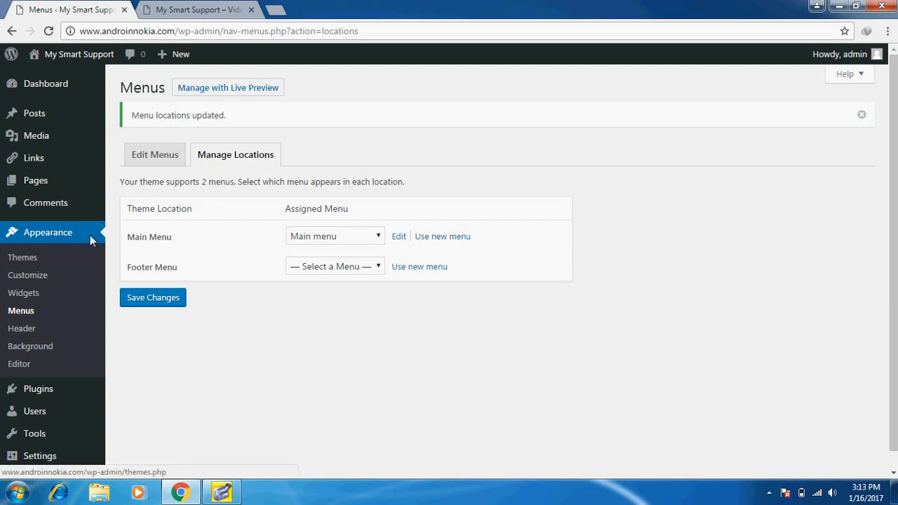
pyautogui.click(23, 309)
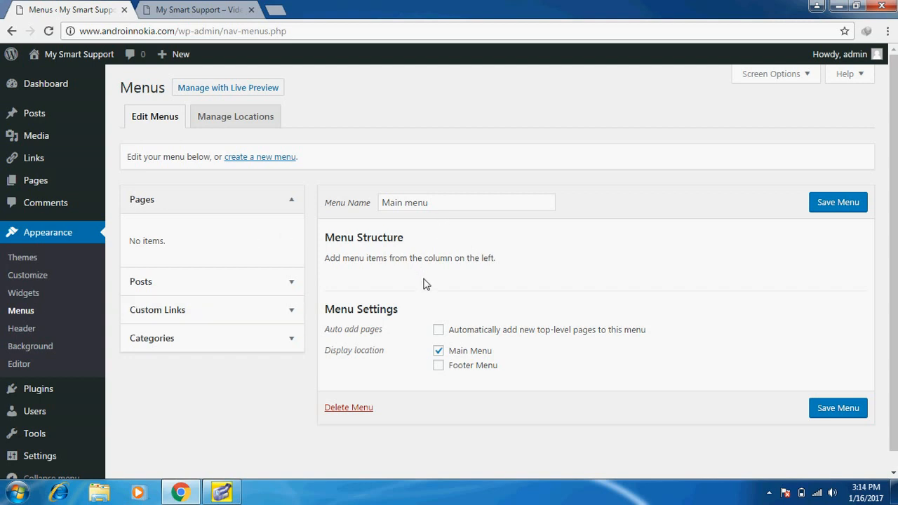
# Enter 'Home' as the custom link text and copy the site's front-page address
pyautogui.click(215, 310)
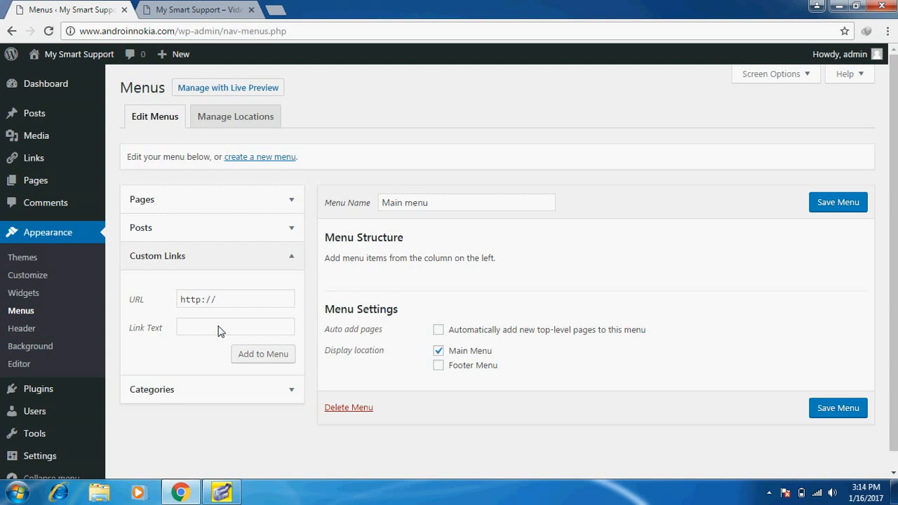
pyautogui.click(220, 332)
pyautogui.write('H')
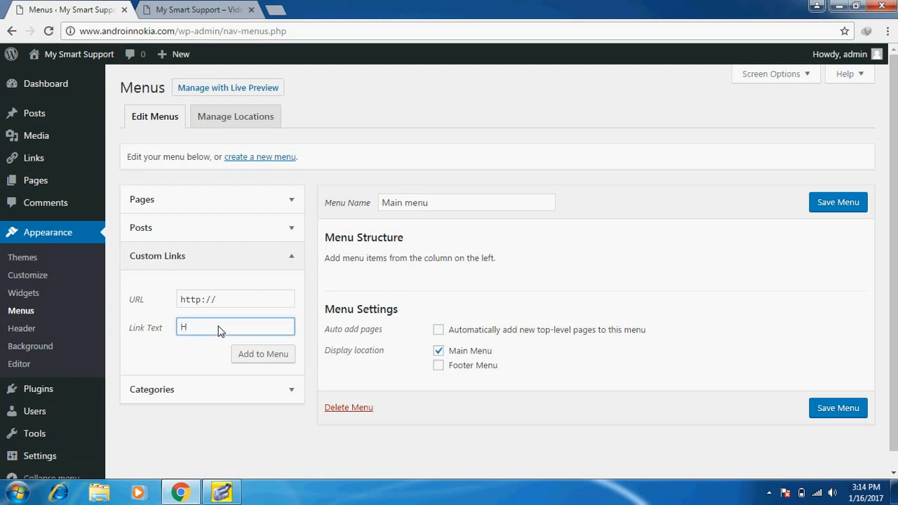
pyautogui.write('ome')
pyautogui.click(235, 306)
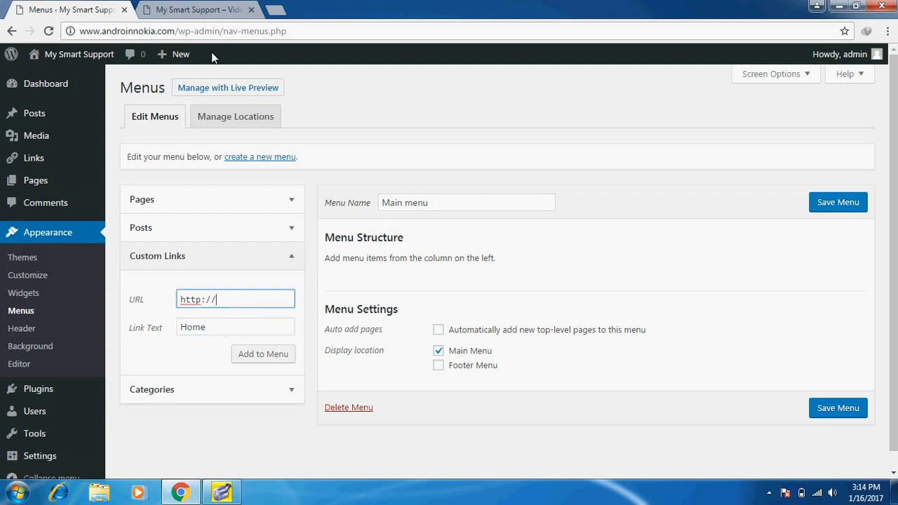
pyautogui.click(210, 9)
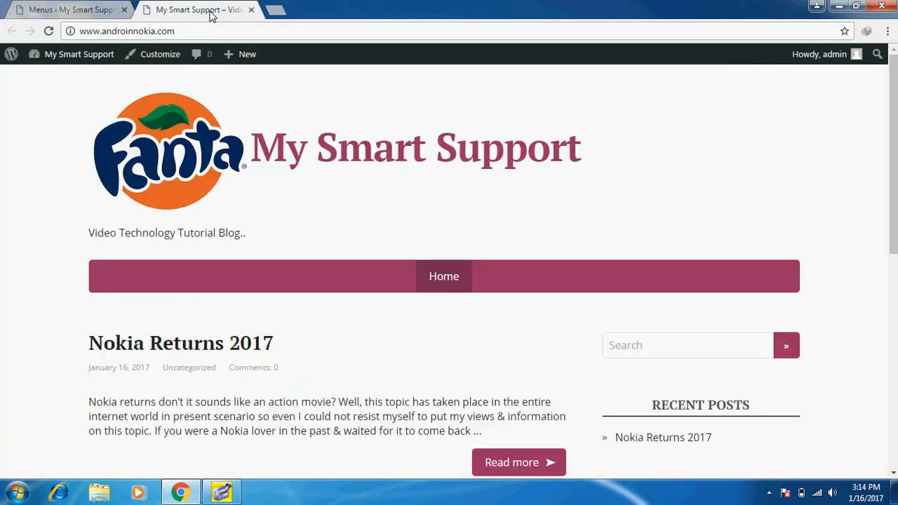
pyautogui.click(168, 36)
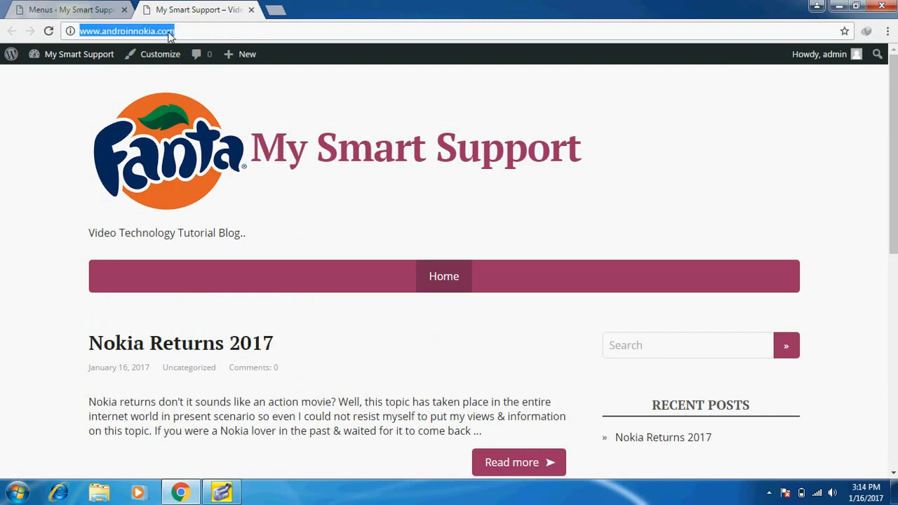
pyautogui.click(49, 9)
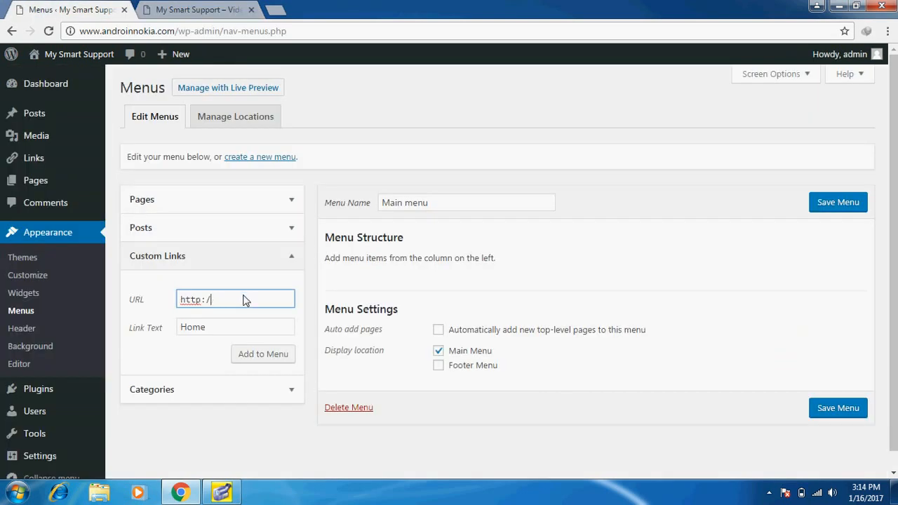
# Paste the site address as the link URL, add Home to Main menu and save
pyautogui.press('BackSpace')
pyautogui.press('BackSpace')
pyautogui.press('BackSpace')
pyautogui.press('BackSpace')
pyautogui.press('BackSpace')
pyautogui.press('BackSpace')
pyautogui.hotkey('ctrl', 'v')
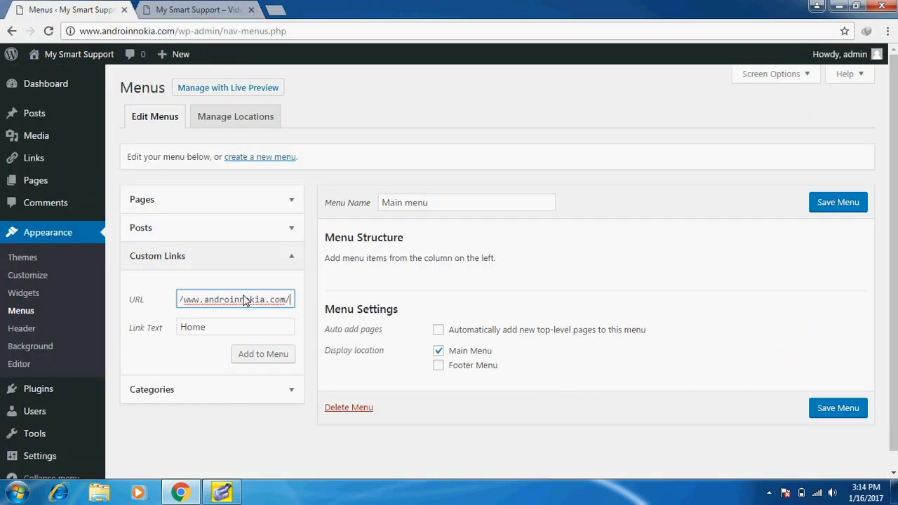
pyautogui.click(263, 354)
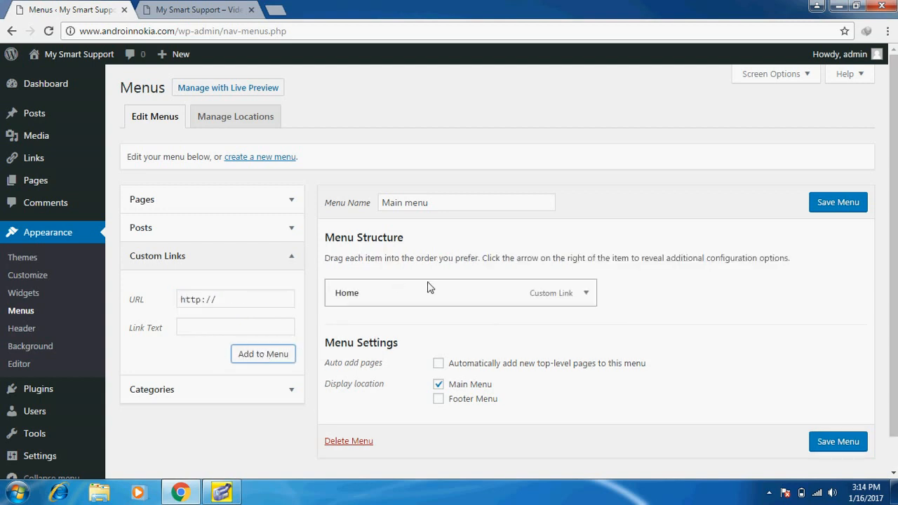
pyautogui.click(837, 203)
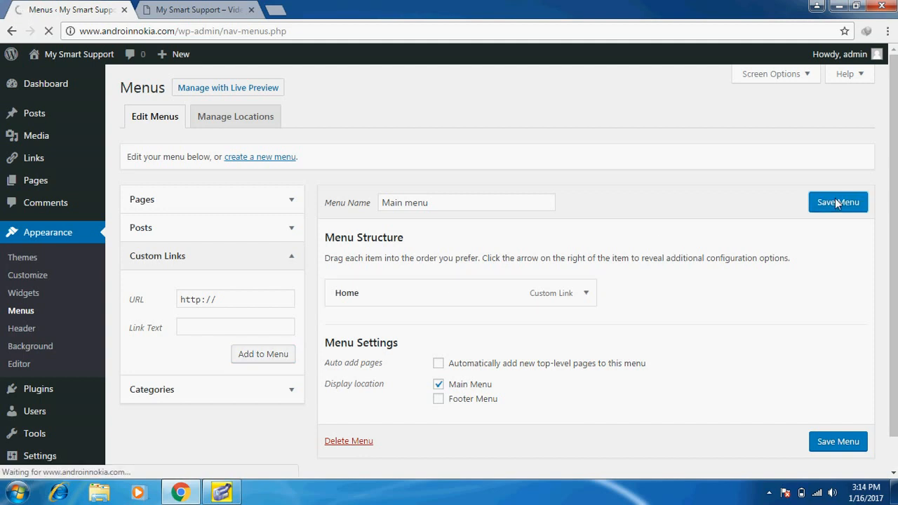
pyautogui.click(178, 7)
pyautogui.click(184, 31)
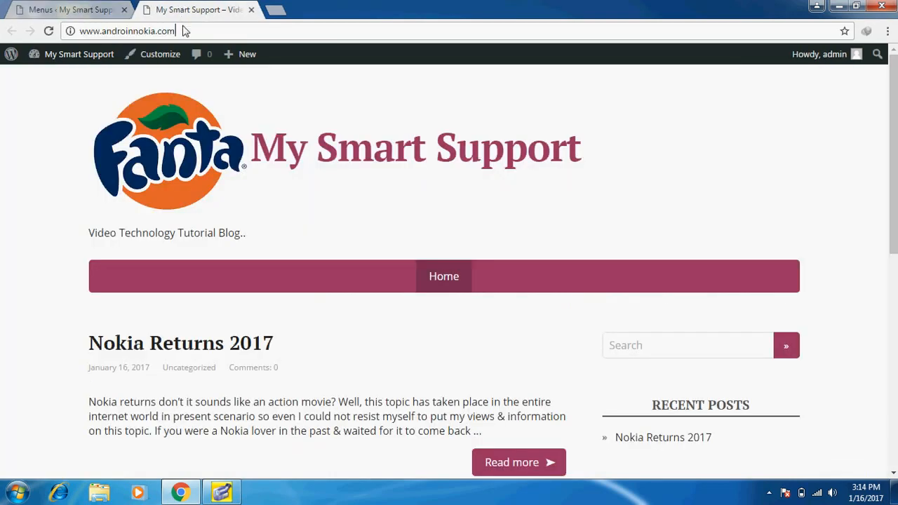
pyautogui.press('Return')
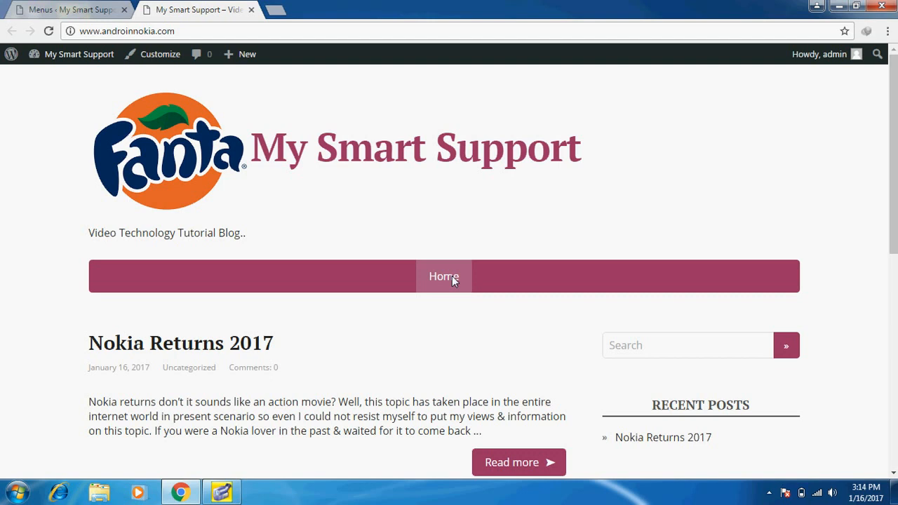
pyautogui.click(91, 10)
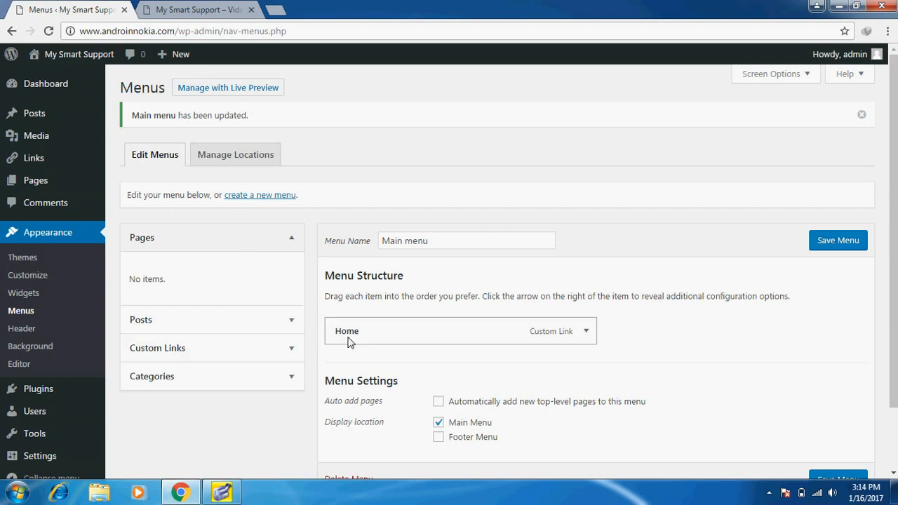
# Enter 'About Us' as the second custom link's text
pyautogui.click(231, 354)
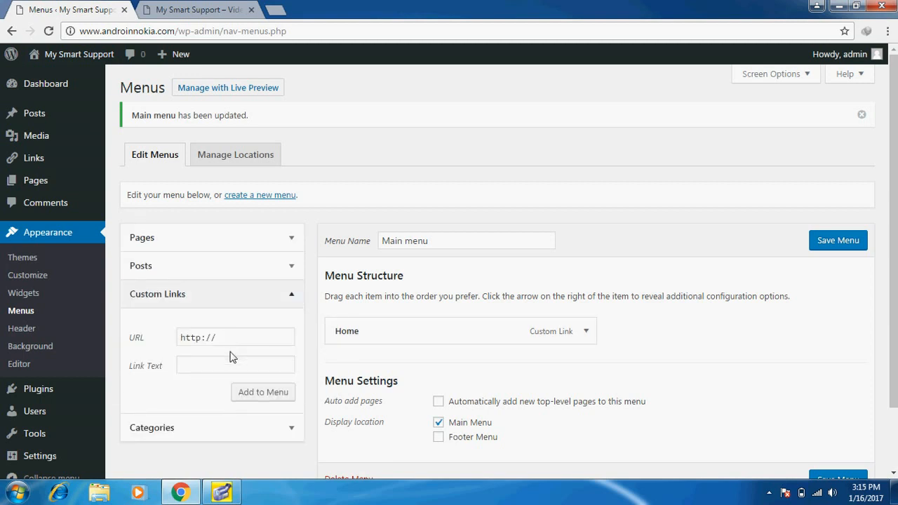
pyautogui.click(215, 366)
pyautogui.write('About')
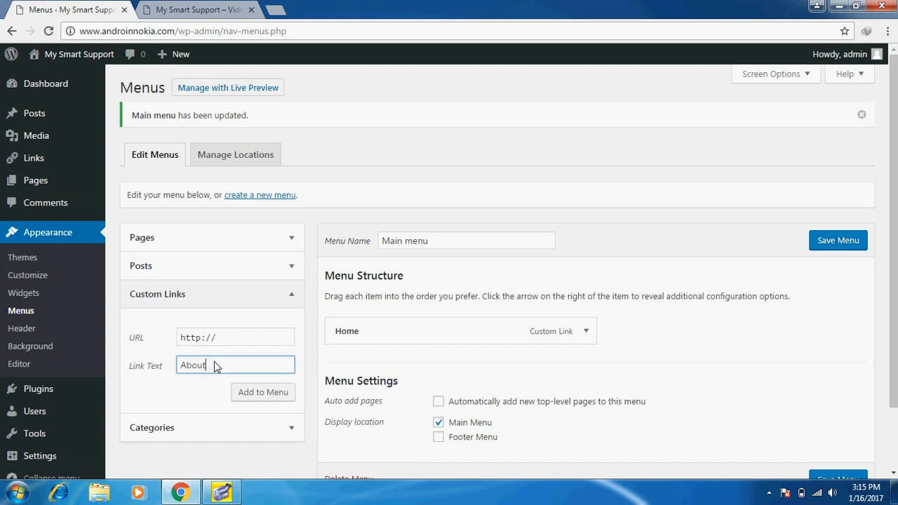
pyautogui.write(' Us')
pyautogui.click(234, 342)
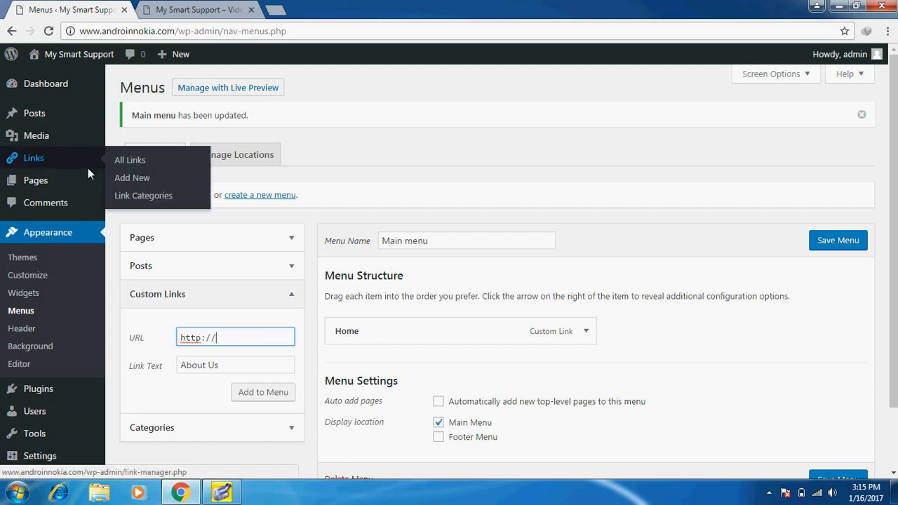
# Open Pages > Add New in a new browser tab
pyautogui.moveTo(48, 185)
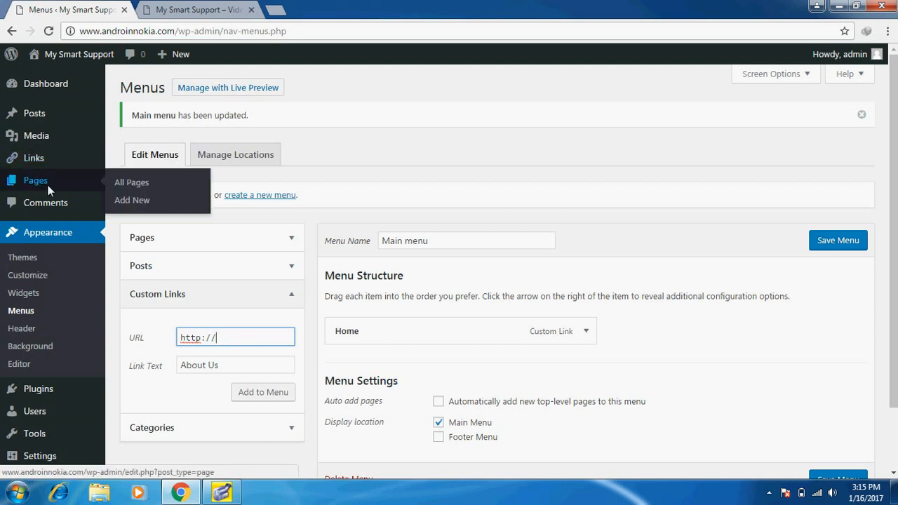
pyautogui.rightClick(124, 205)
pyautogui.click(153, 212)
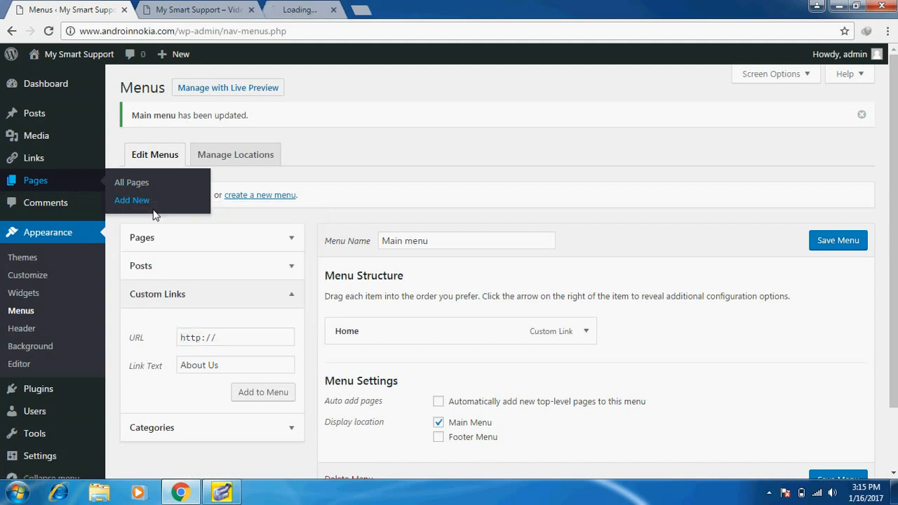
# Publish an 'About Us' page with a one-line blogger introduction and view it live
pyautogui.click(298, 7)
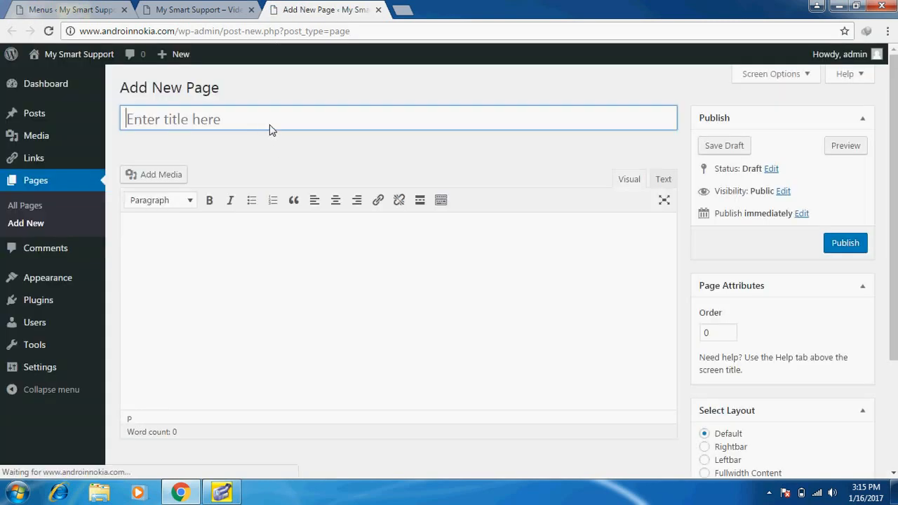
pyautogui.write('A')
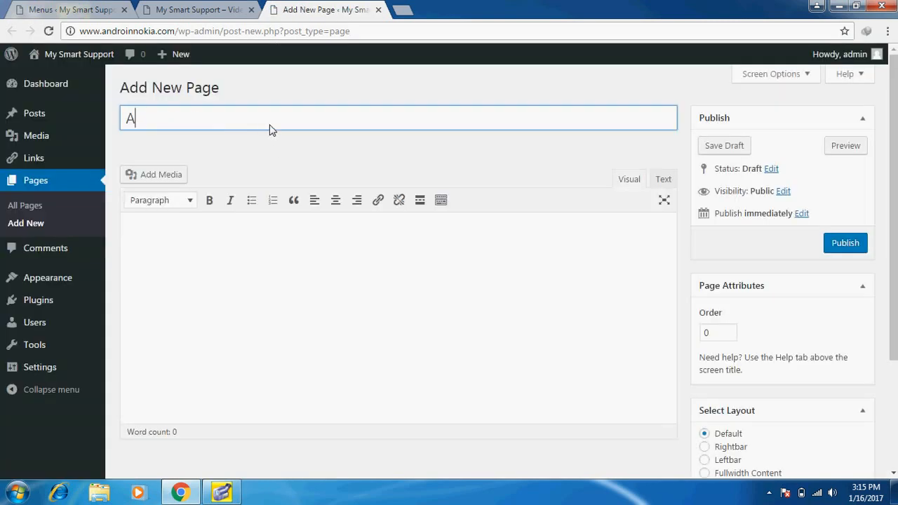
pyautogui.write('bout Us')
pyautogui.click(229, 259)
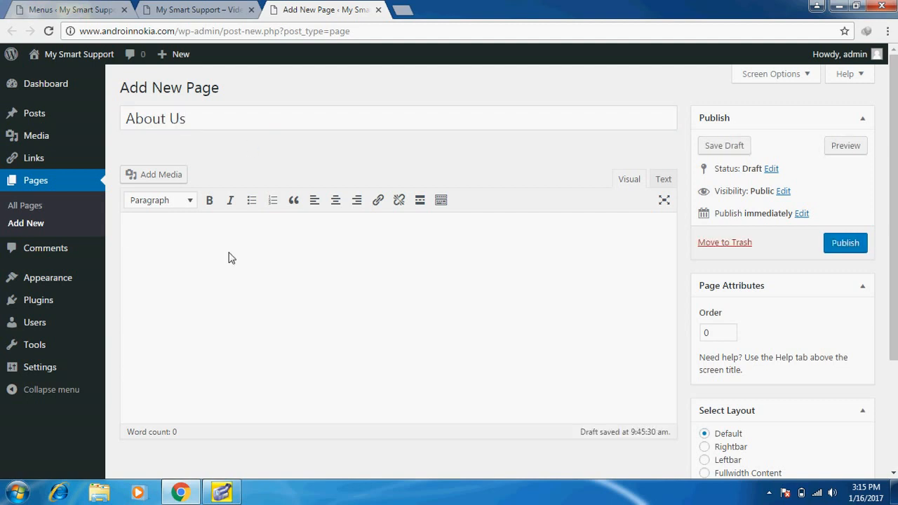
pyautogui.write('This is ')
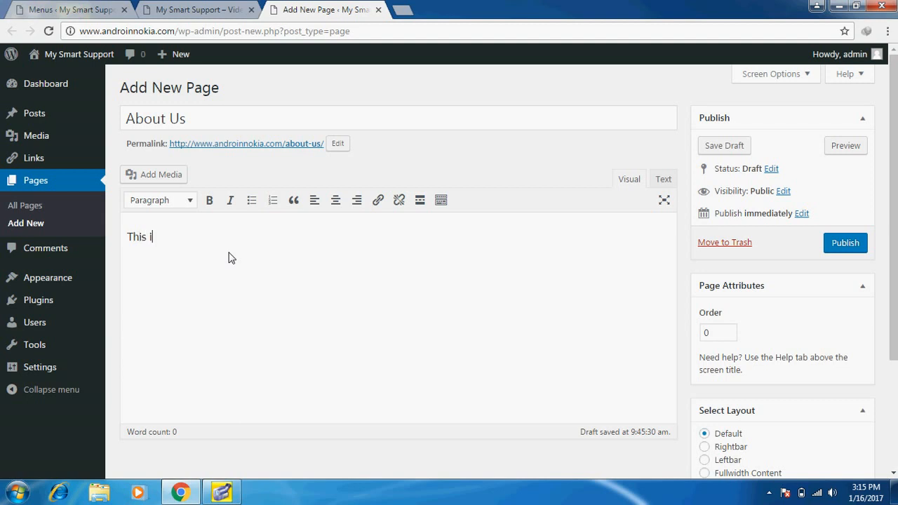
pyautogui.write('Dharmendra Kumar ')
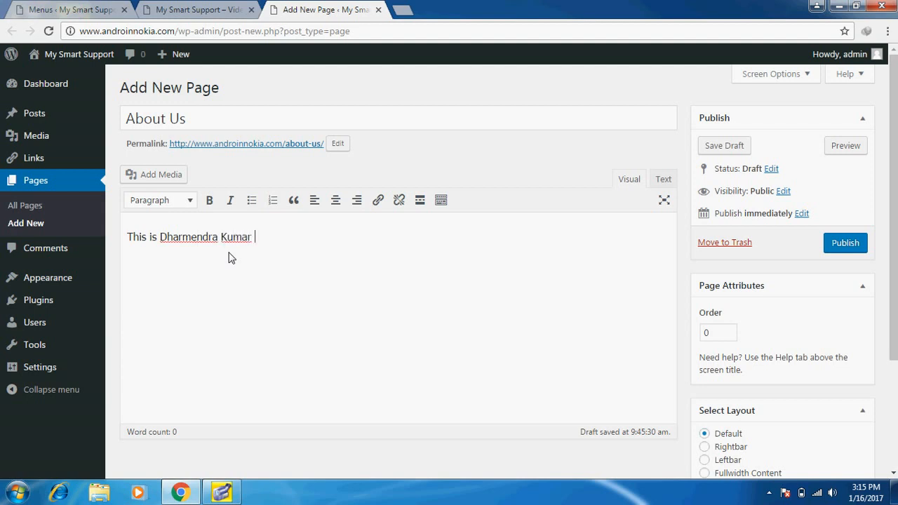
pyautogui.write('a bologger............')
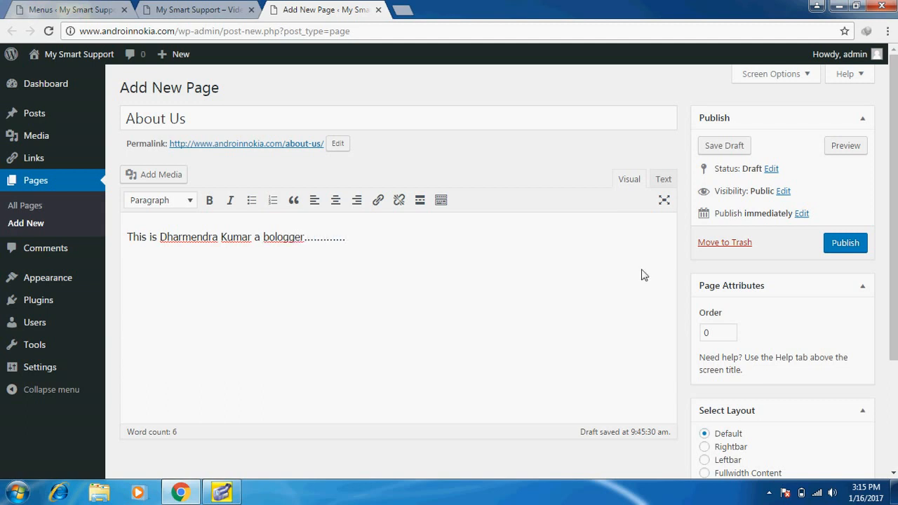
pyautogui.click(842, 245)
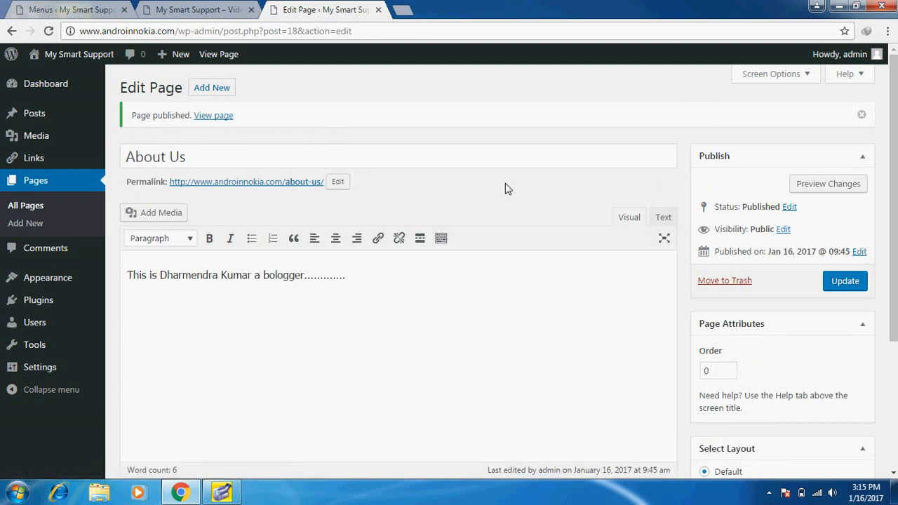
pyautogui.click(207, 120)
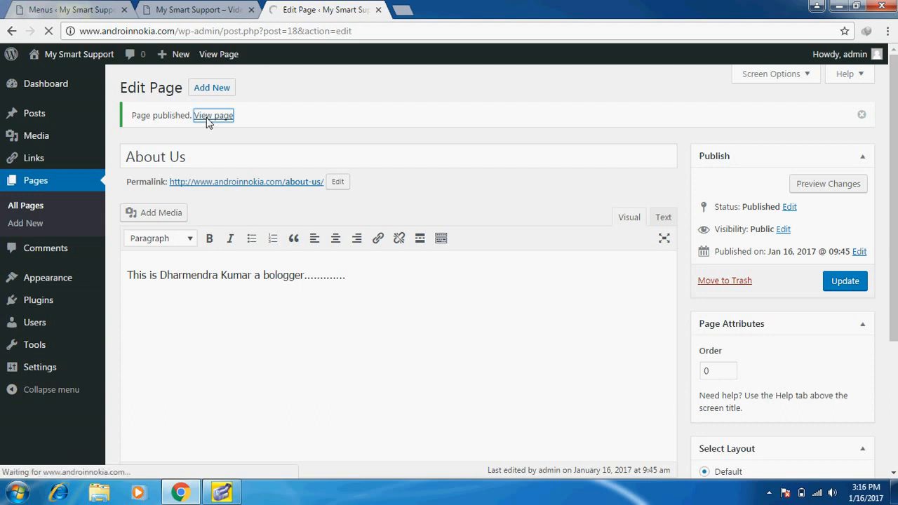
# Copy the live /about-us/ page URL from the address bar and return to the Menus editor
pyautogui.click(203, 32)
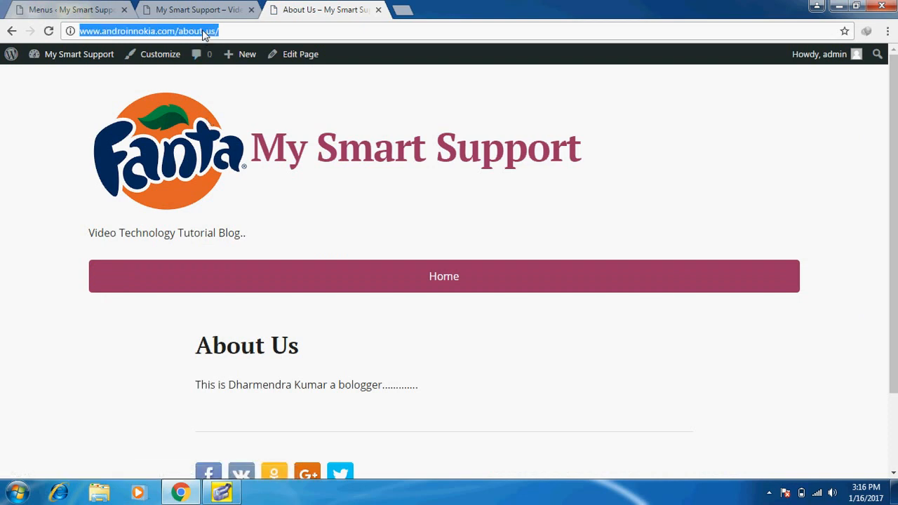
pyautogui.rightClick(203, 32)
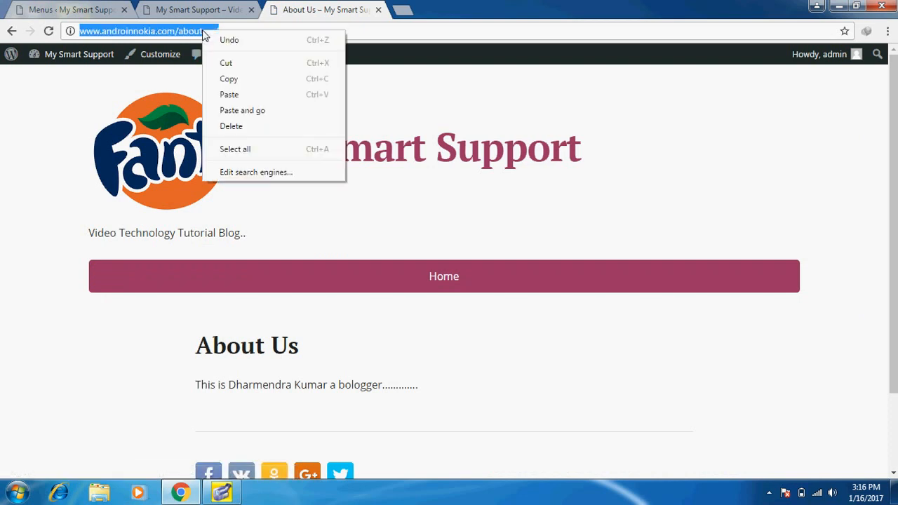
pyautogui.click(230, 79)
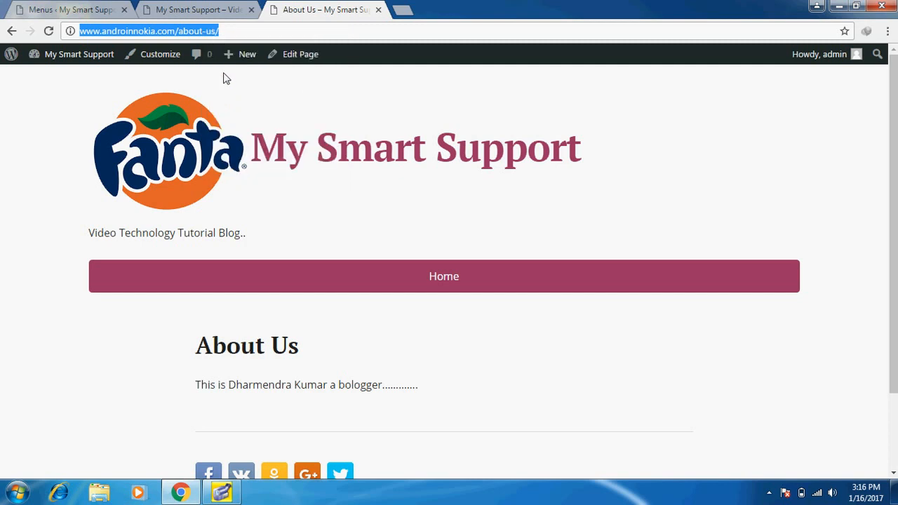
pyautogui.click(174, 14)
pyautogui.click(68, 9)
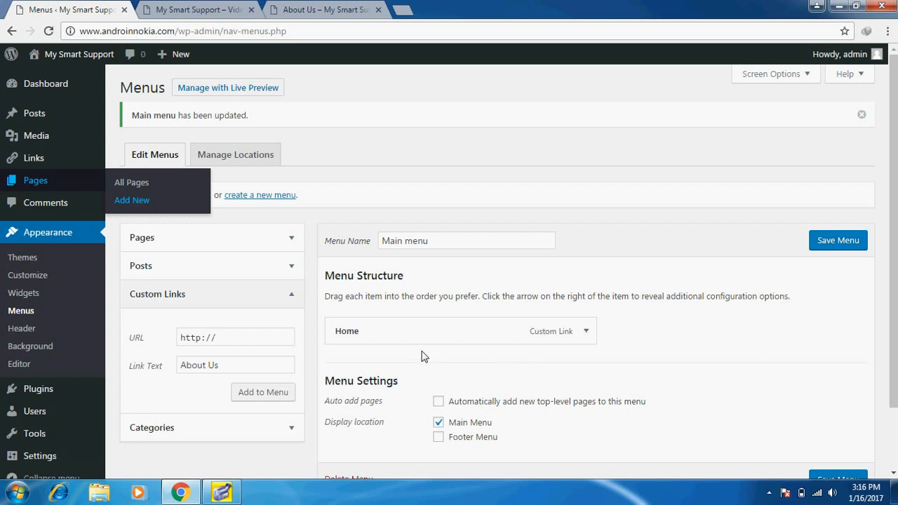
# Paste the /about-us/ URL into the custom link, add About Us to Main menu and save
pyautogui.click(252, 344)
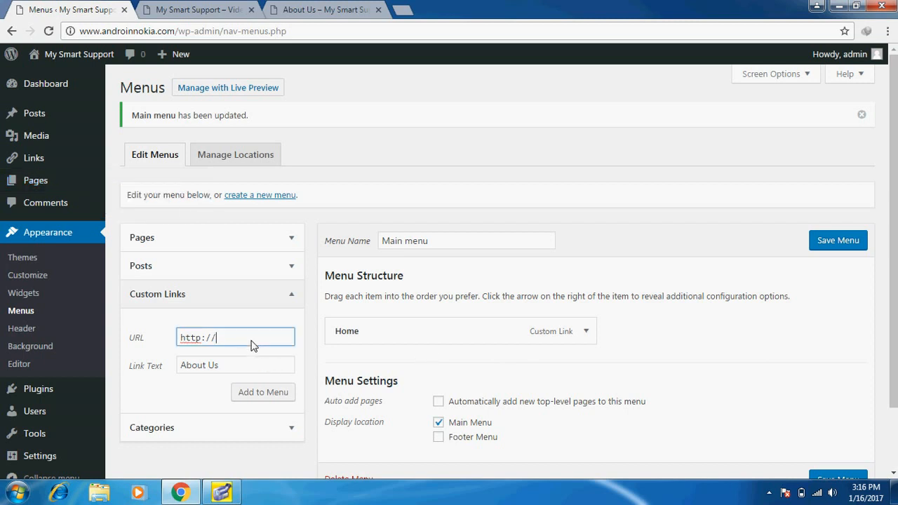
pyautogui.press('BackSpace')
pyautogui.press('BackSpace')
pyautogui.press('BackSpace')
pyautogui.press('BackSpace')
pyautogui.press('BackSpace')
pyautogui.press('BackSpace')
pyautogui.press('BackSpace')
pyautogui.hotkey('ctrl', 'v')
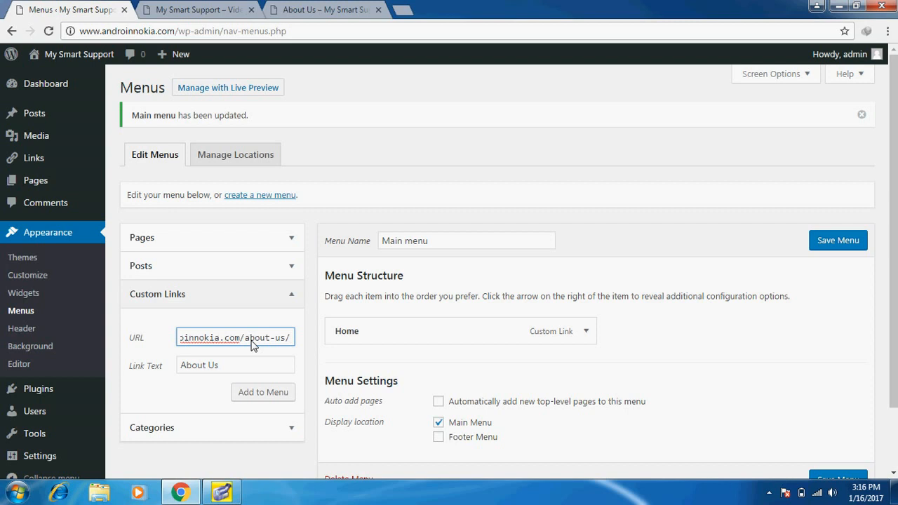
pyautogui.click(264, 393)
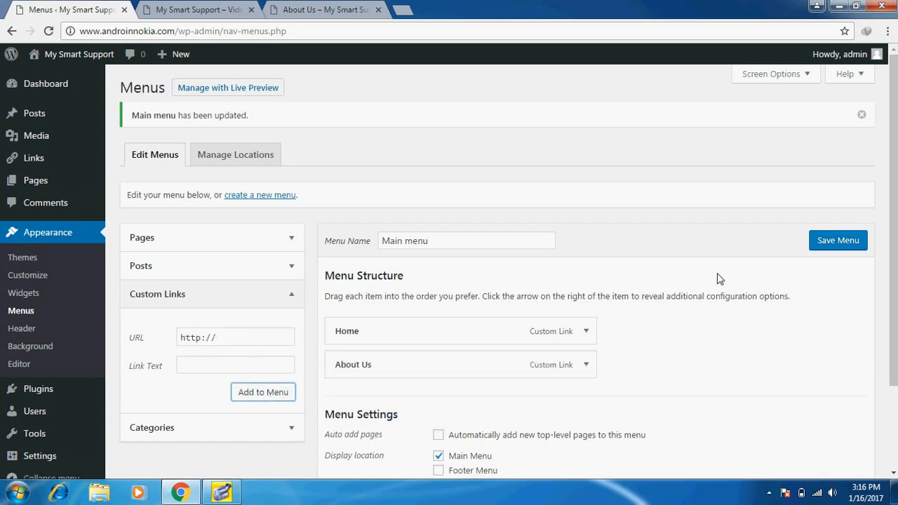
pyautogui.click(857, 241)
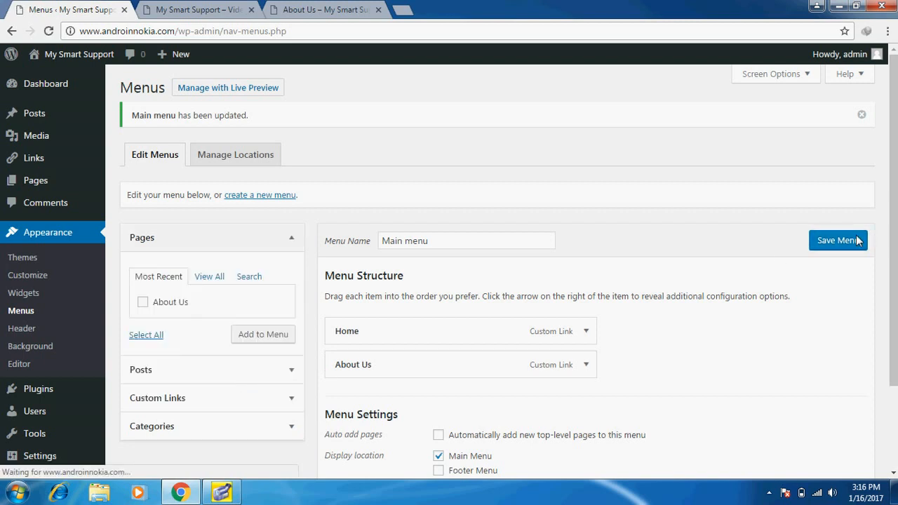
pyautogui.click(162, 9)
# Reload the live site and open About Us from its navigation bar beside Home
pyautogui.click(175, 32)
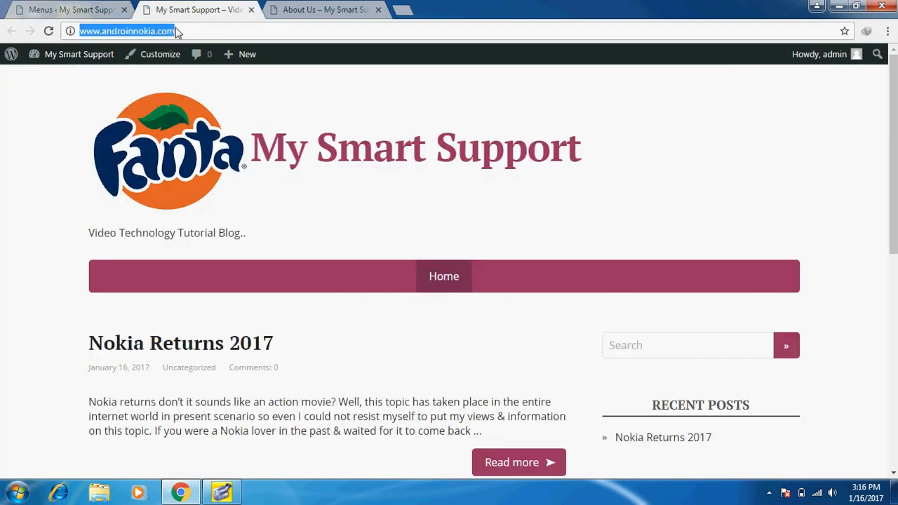
pyautogui.press('Return')
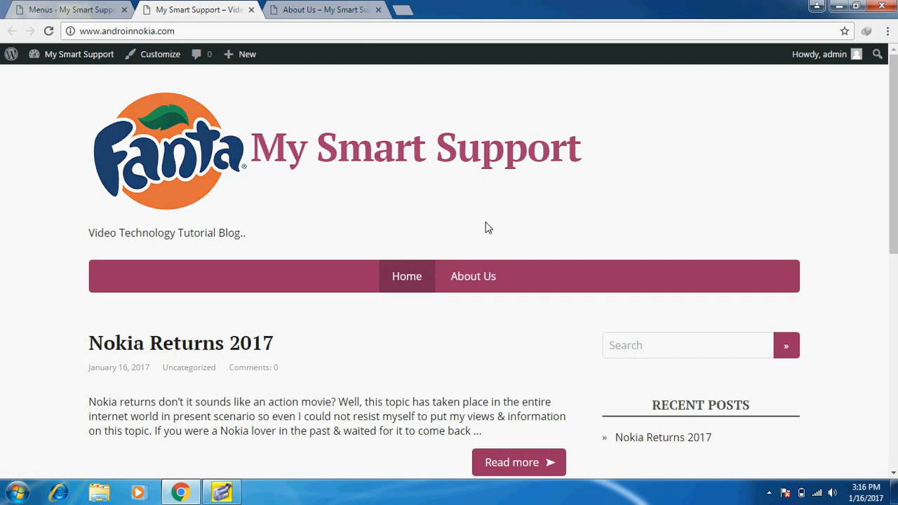
pyautogui.click(467, 277)
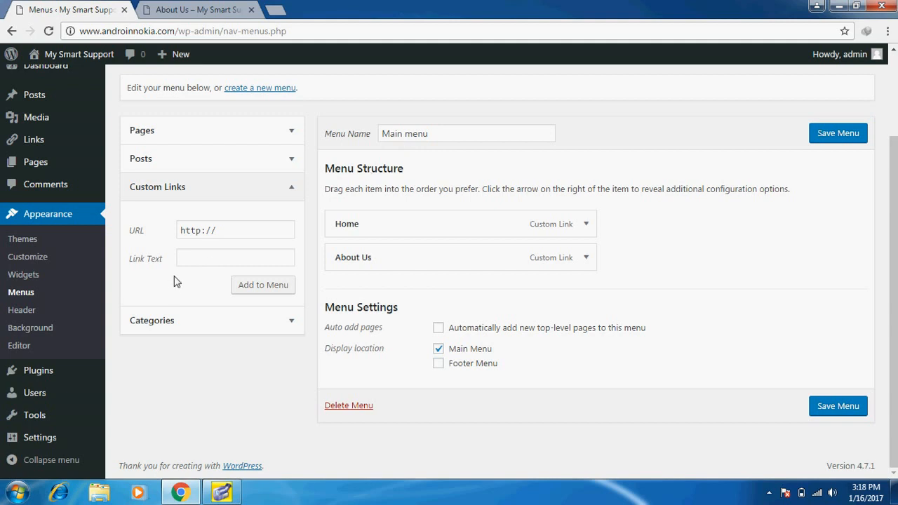
# Enter 'Contact Us' as the custom link text and open a new page editor in another tab
pyautogui.click(198, 267)
pyautogui.write('C')
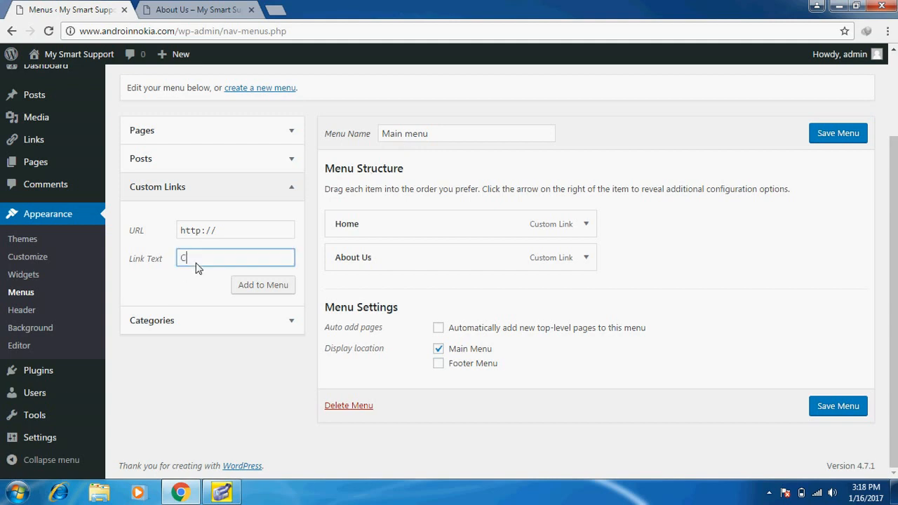
pyautogui.write('ontact Us')
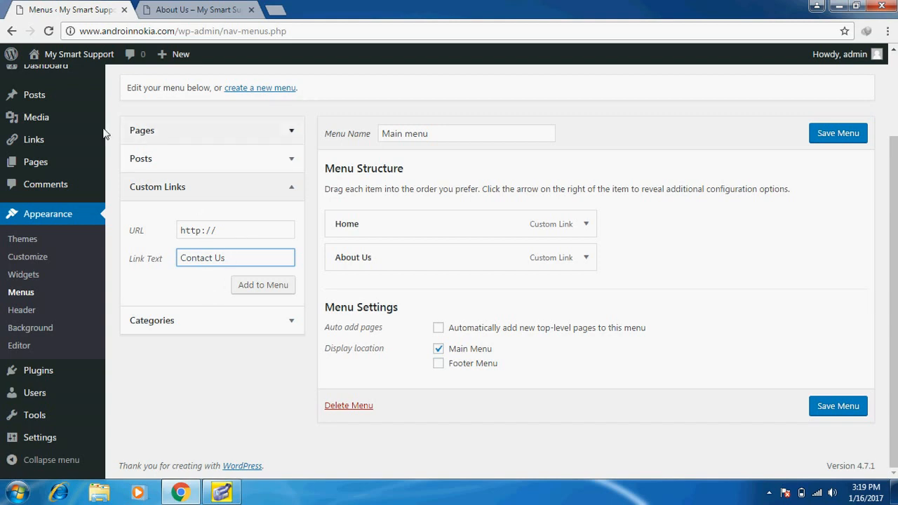
pyautogui.moveTo(68, 162)
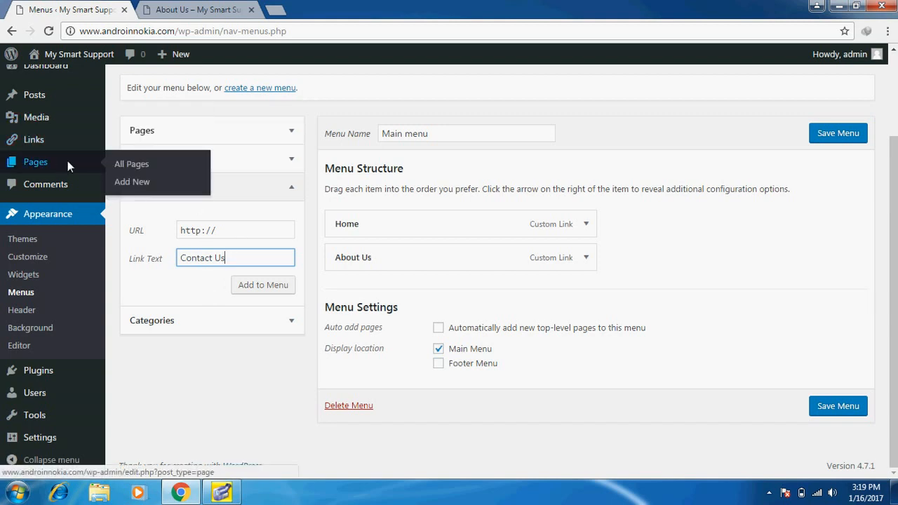
pyautogui.rightClick(118, 184)
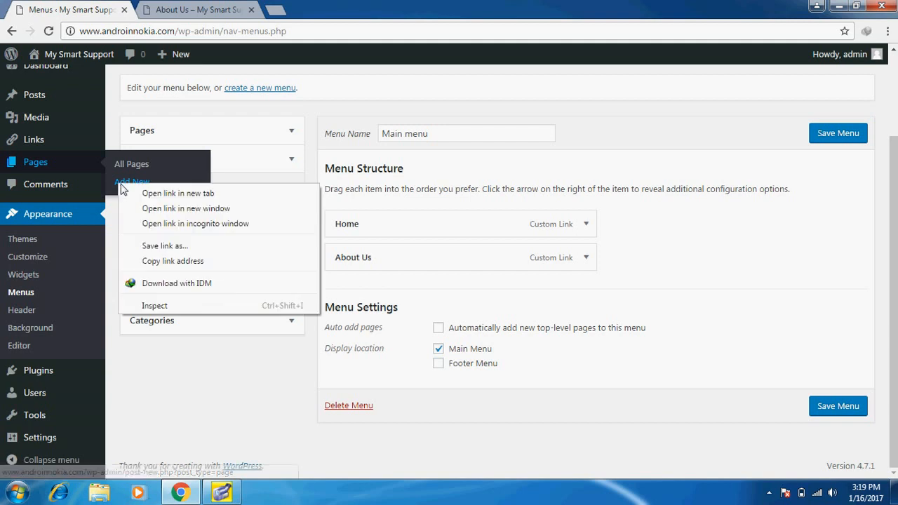
pyautogui.click(134, 193)
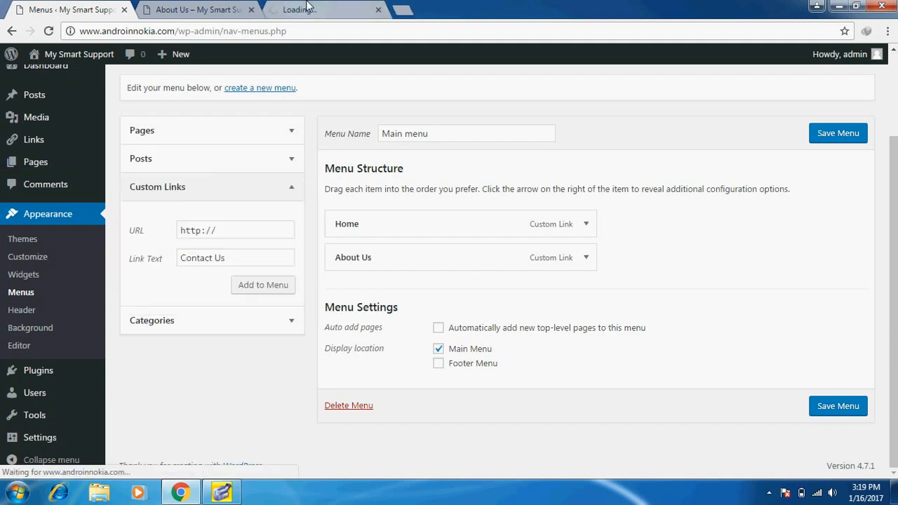
# Publish a 'Contact Us' page with a 'Phone number' line and the contact's number, then view it live
pyautogui.click(307, 8)
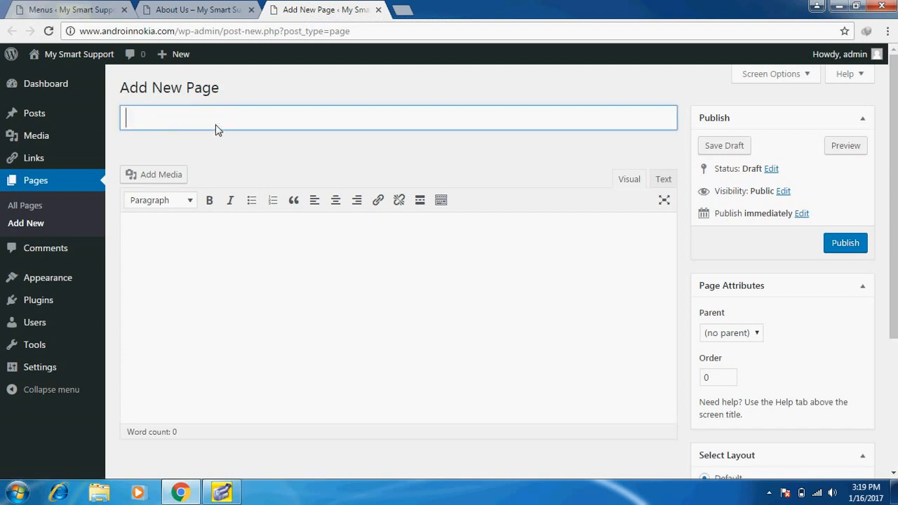
pyautogui.write('Contact Us')
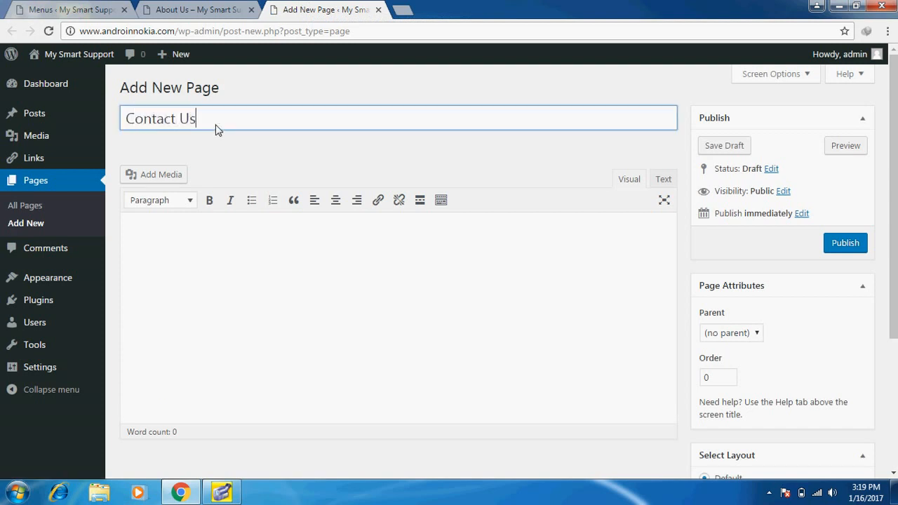
pyautogui.click(192, 248)
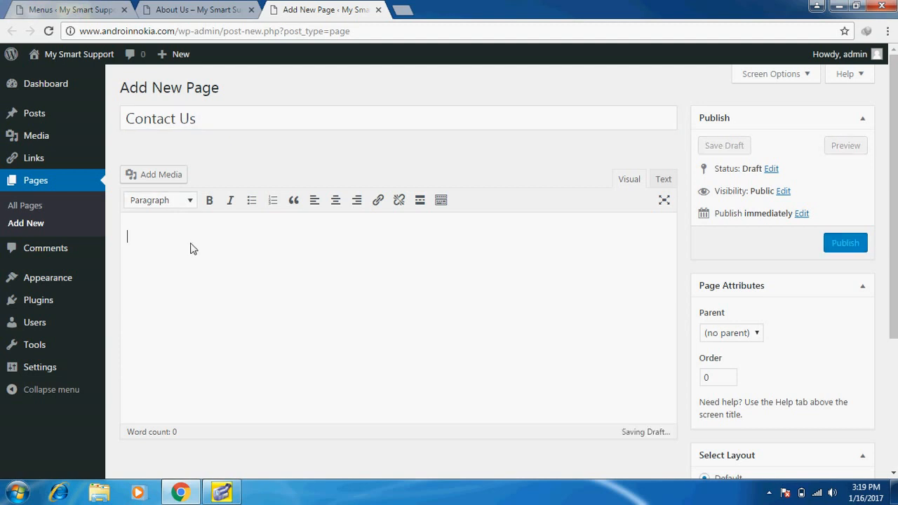
pyautogui.write('Ph')
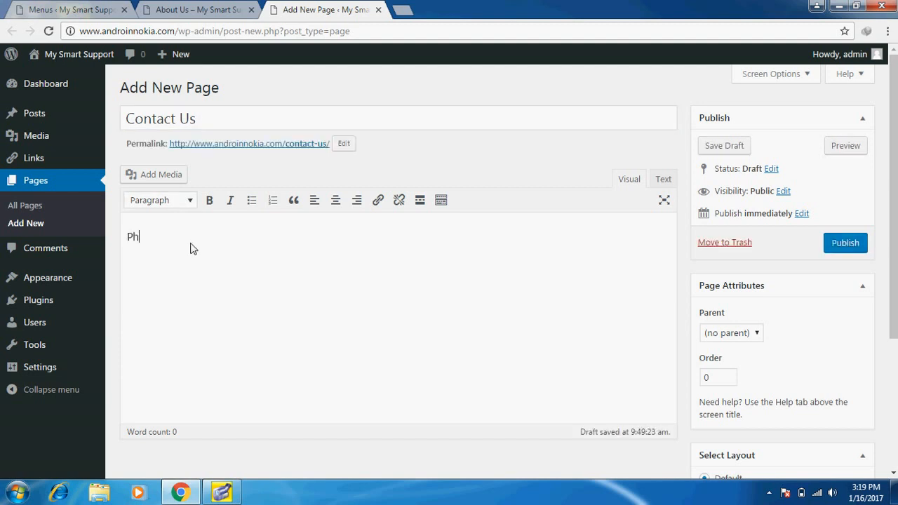
pyautogui.write('one')
pyautogui.write('mn')
pyautogui.write('ber : 9000000000')
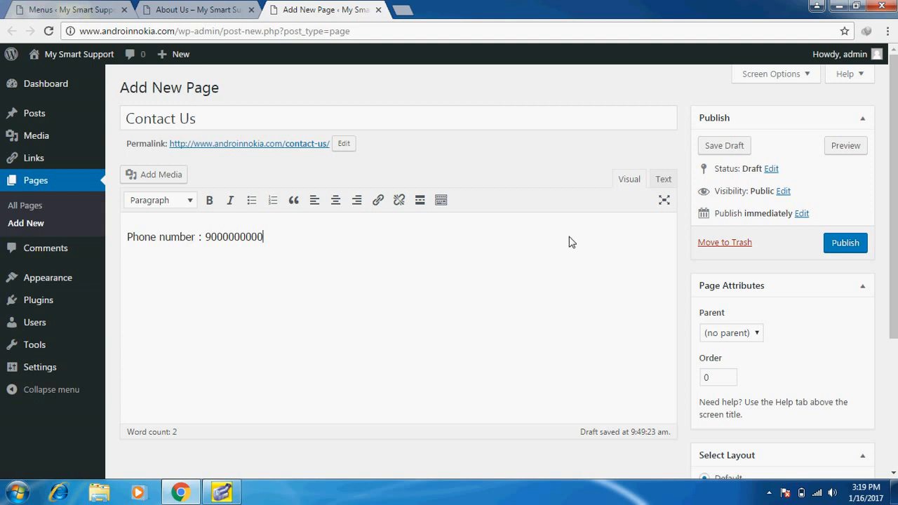
pyautogui.click(846, 242)
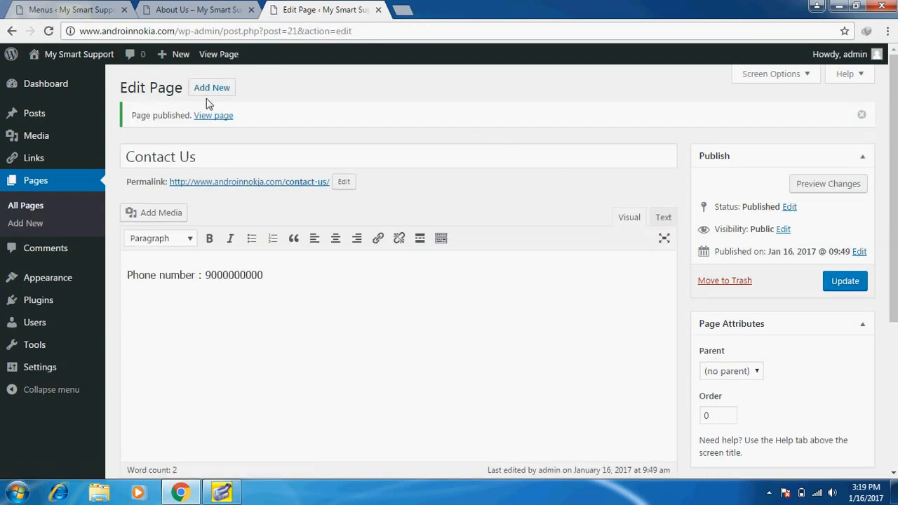
pyautogui.click(213, 115)
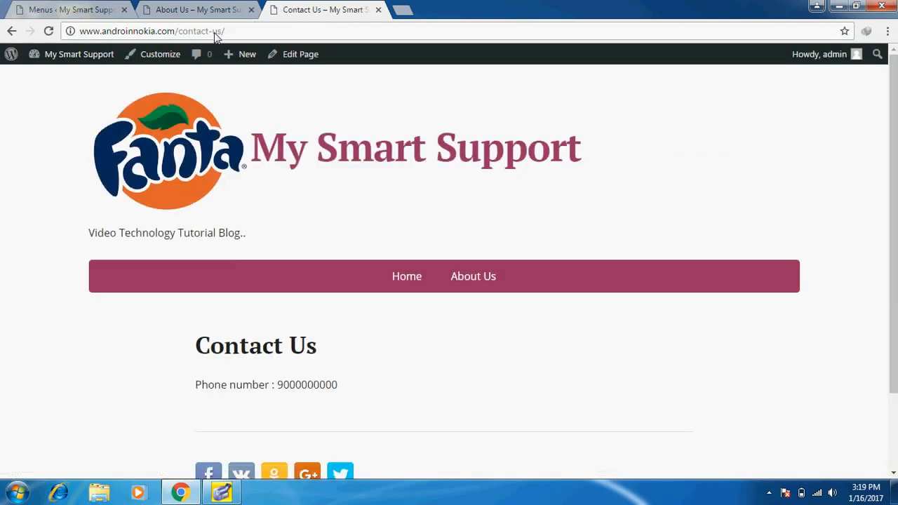
pyautogui.click(214, 31)
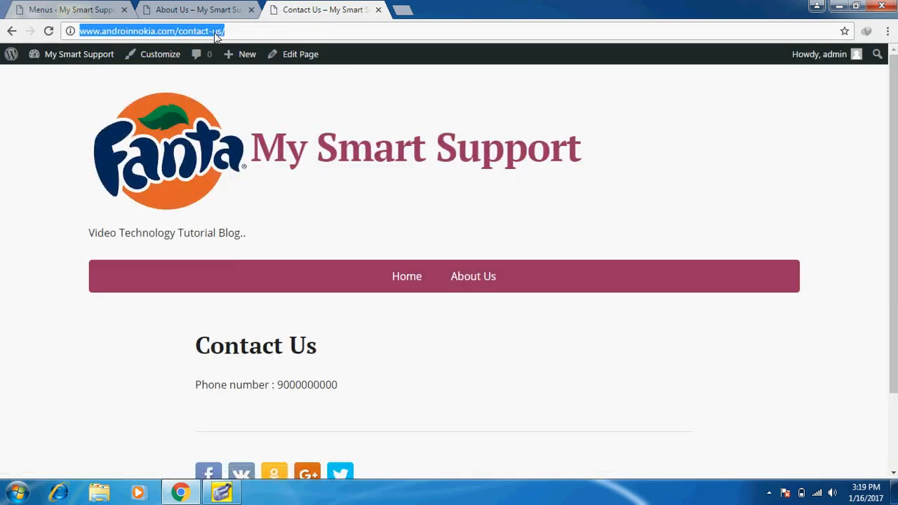
# Cut the contact-us page URL from the address bar and close that tab
pyautogui.rightClick(214, 32)
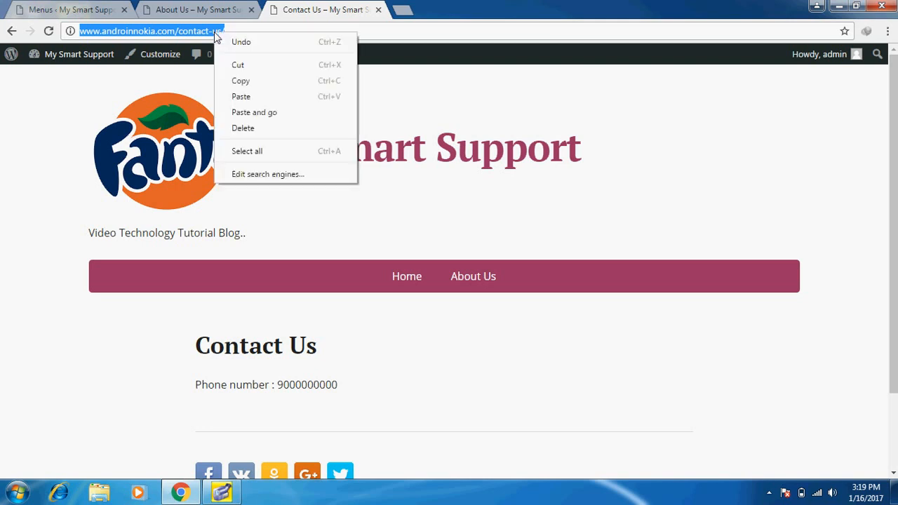
pyautogui.click(237, 64)
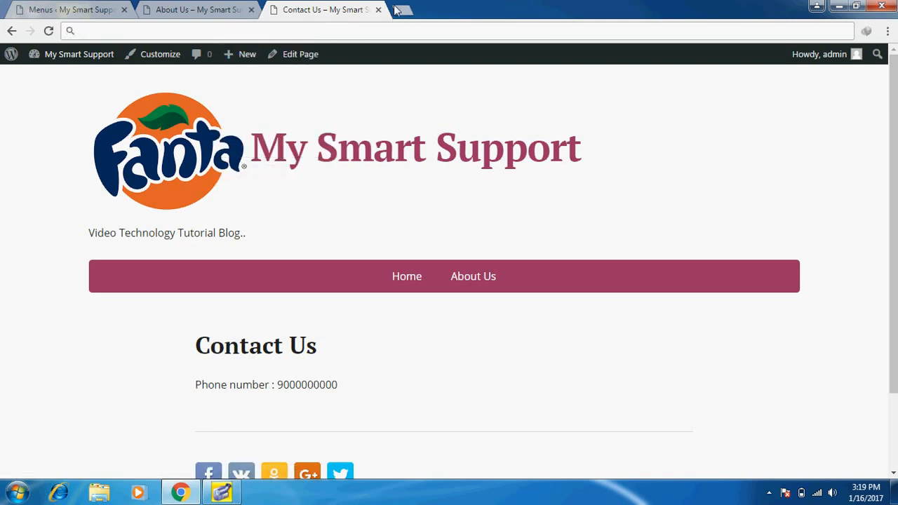
pyautogui.click(378, 10)
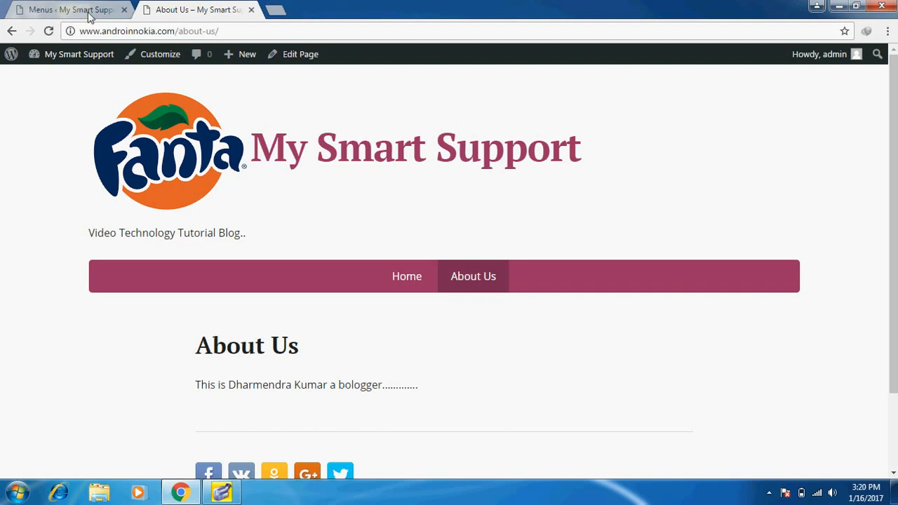
# Paste the URL as a Custom Link, add it to Main menu, and save the menu
pyautogui.click(88, 12)
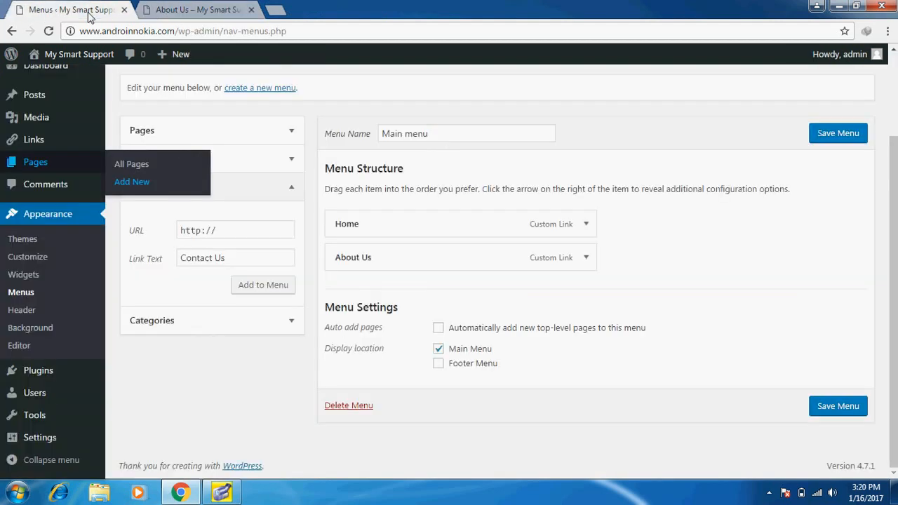
pyautogui.click(251, 231)
pyautogui.press('BackSpace')
pyautogui.press('BackSpace')
pyautogui.press('BackSpace')
pyautogui.press('BackSpace')
pyautogui.press('BackSpace')
pyautogui.press('BackSpace')
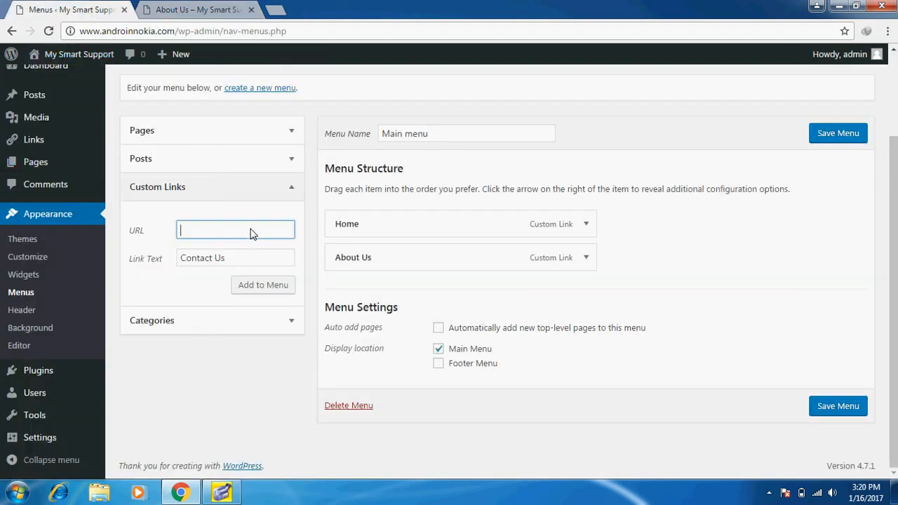
pyautogui.hotkey('ctrl', 'v')
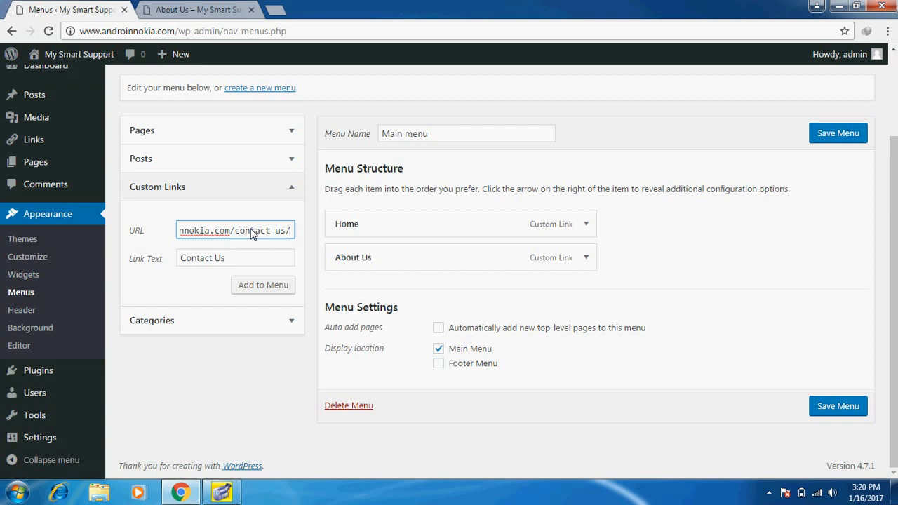
pyautogui.click(270, 289)
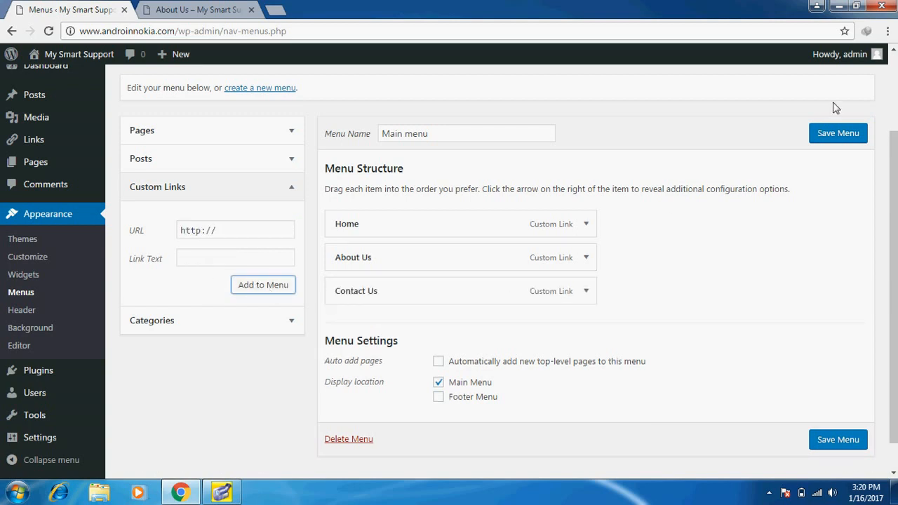
pyautogui.click(831, 135)
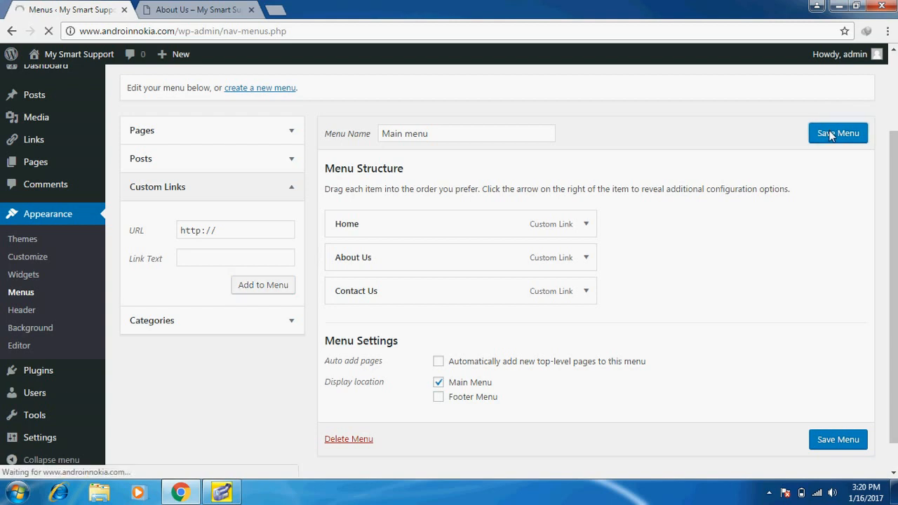
pyautogui.click(230, 7)
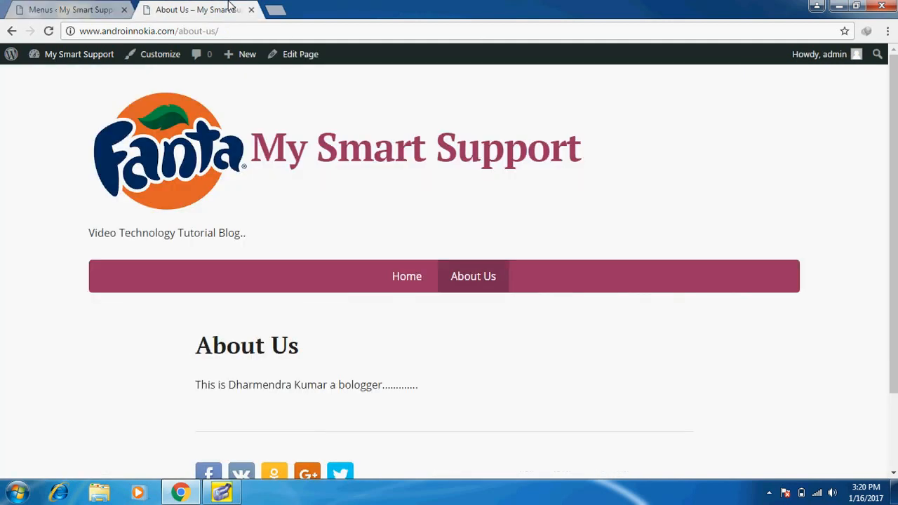
# Check the live home page header for the Fanta logo and the Home, About Us, Contact Us menu
pyautogui.click(415, 273)
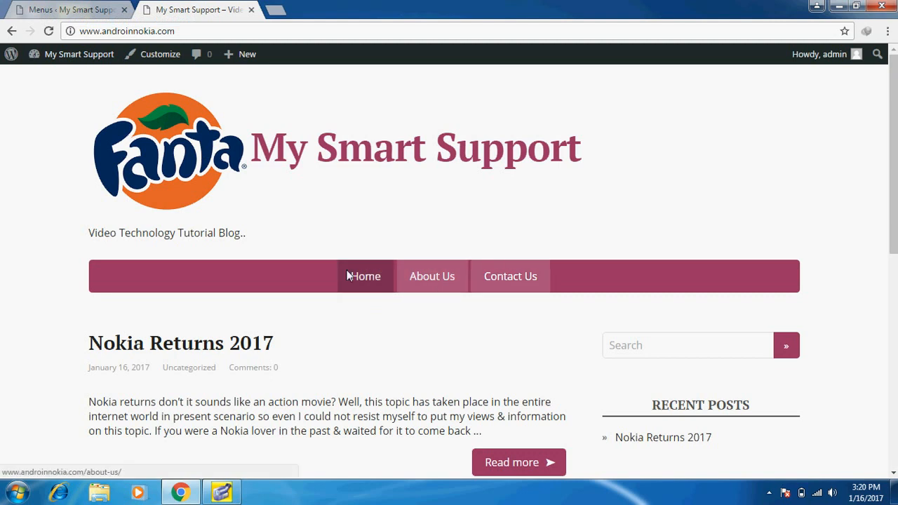
# In Main menu, drag Contact Us under About Us, then back out to top level
pyautogui.click(35, 8)
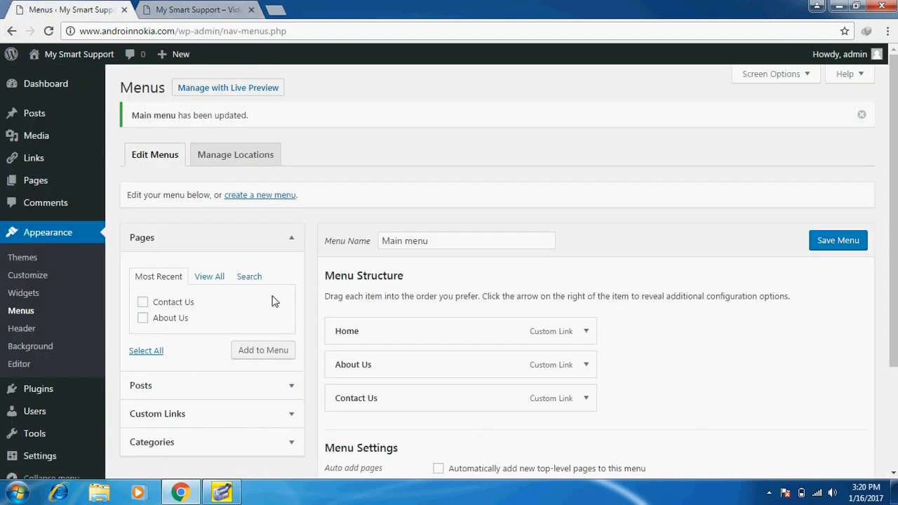
pyautogui.moveTo(389, 407); pyautogui.dragTo(395, 374)
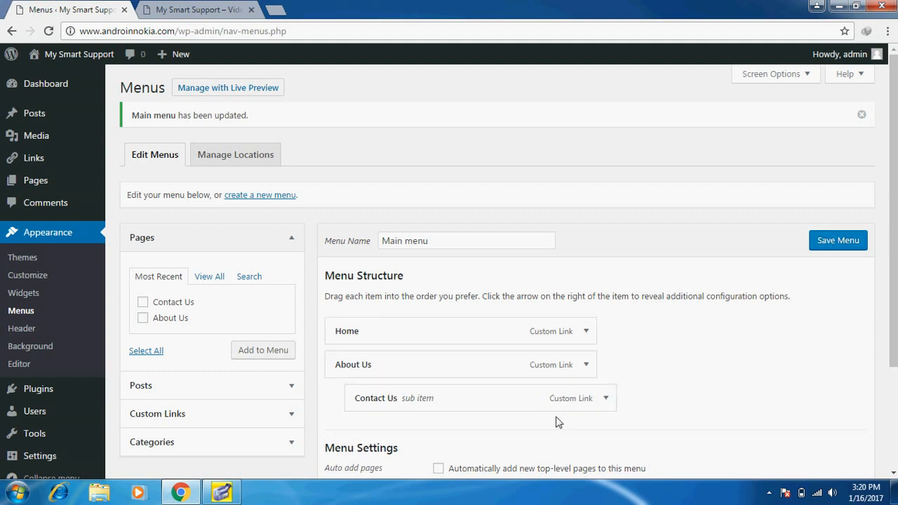
pyautogui.moveTo(533, 407); pyautogui.dragTo(480, 400)
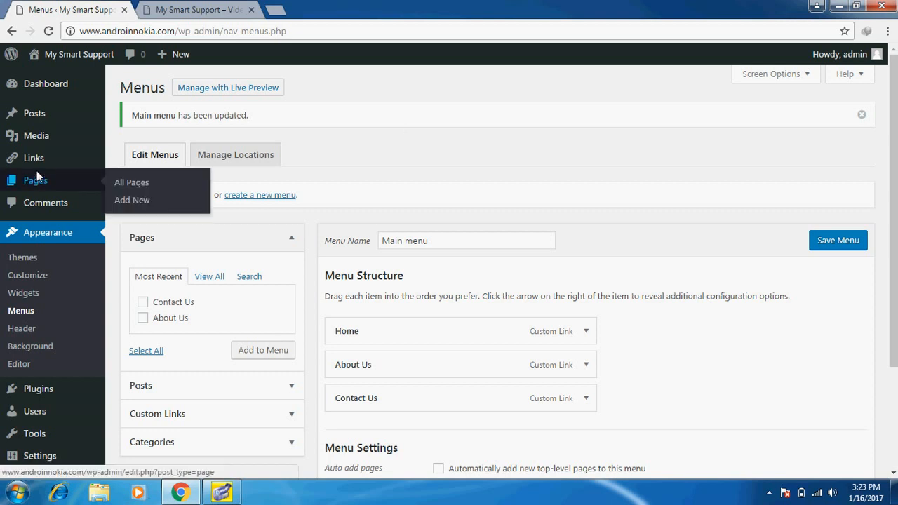
# Go to Posts > Categories without saving the menu, check the front page sidebar, then return
pyautogui.moveTo(44, 117)
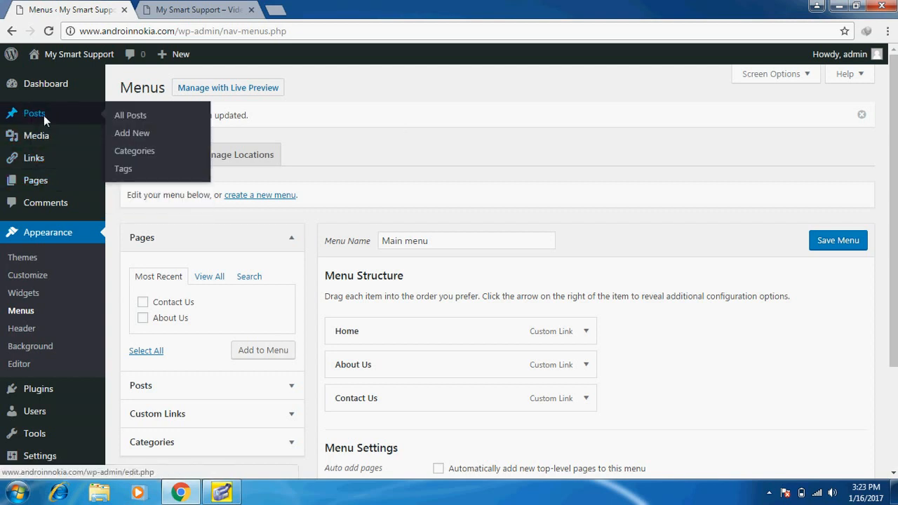
pyautogui.click(123, 150)
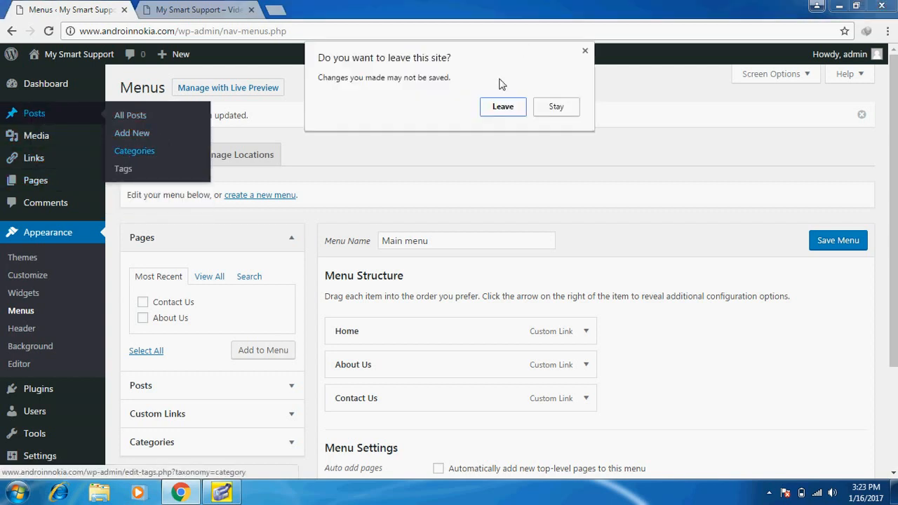
pyautogui.click(499, 111)
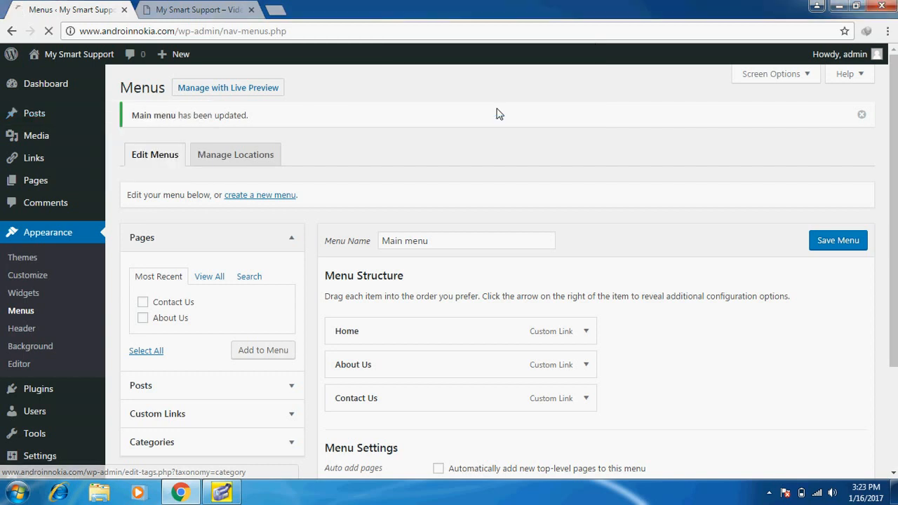
pyautogui.click(169, 7)
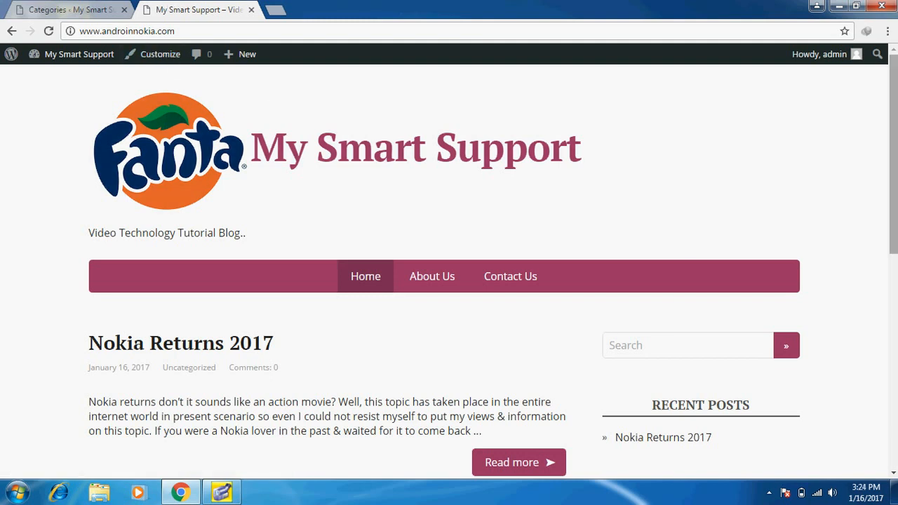
pyautogui.scroll(-5, 449, 266)
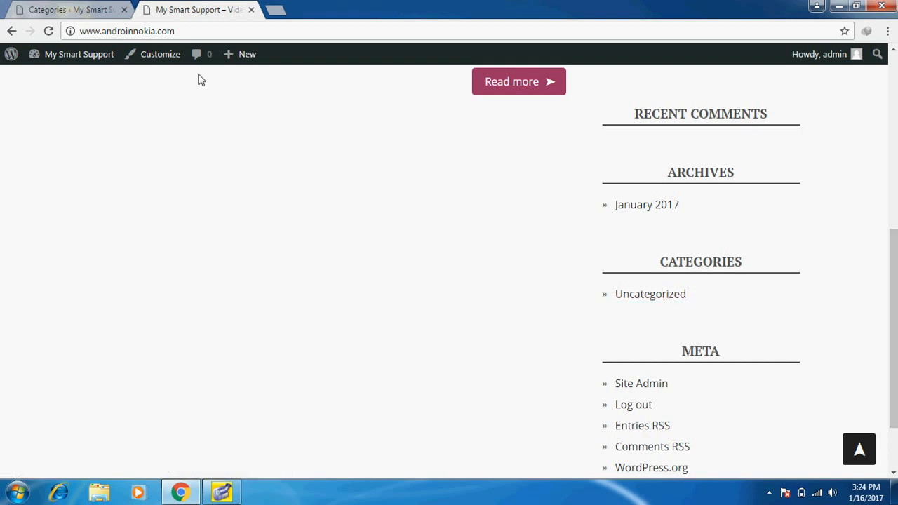
pyautogui.click(65, 9)
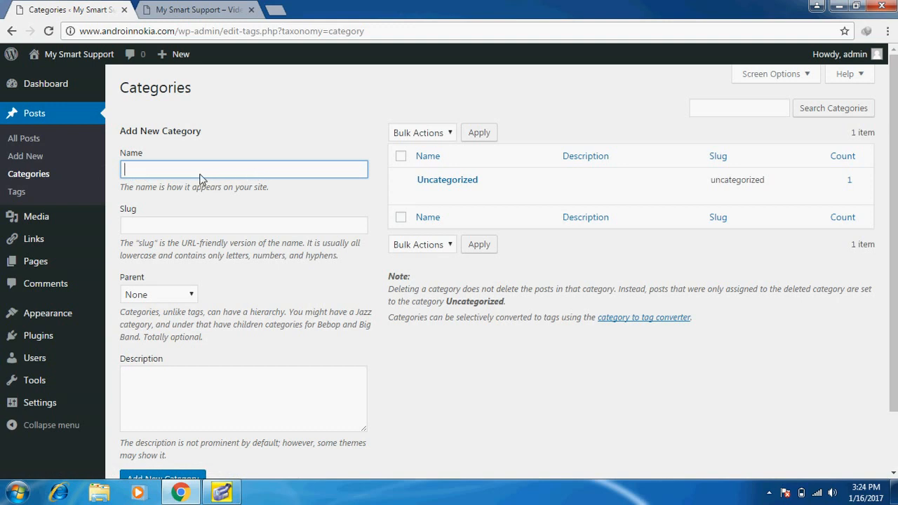
# Create the category 'Mobile phones' with slug 'mobi' and description 'abt mb'
pyautogui.write('Mobile phones')
pyautogui.click(206, 229)
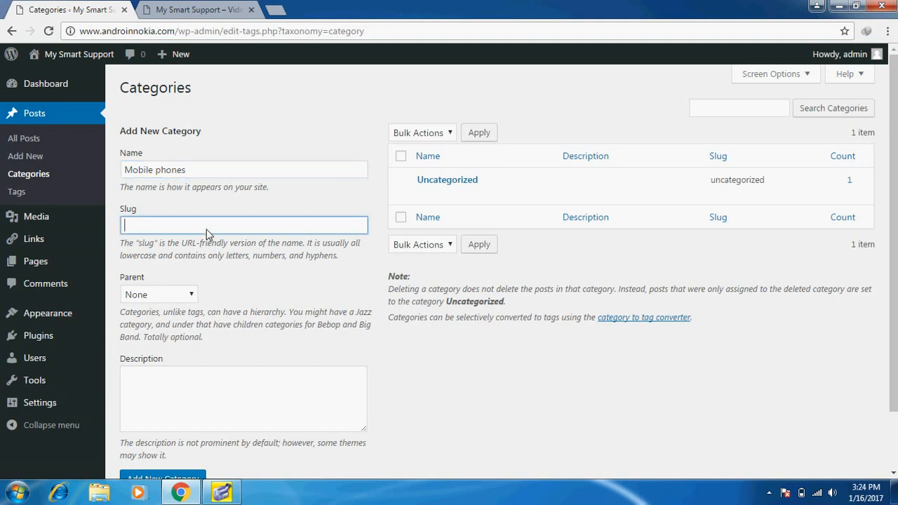
pyautogui.write('mobi')
pyautogui.click(229, 403)
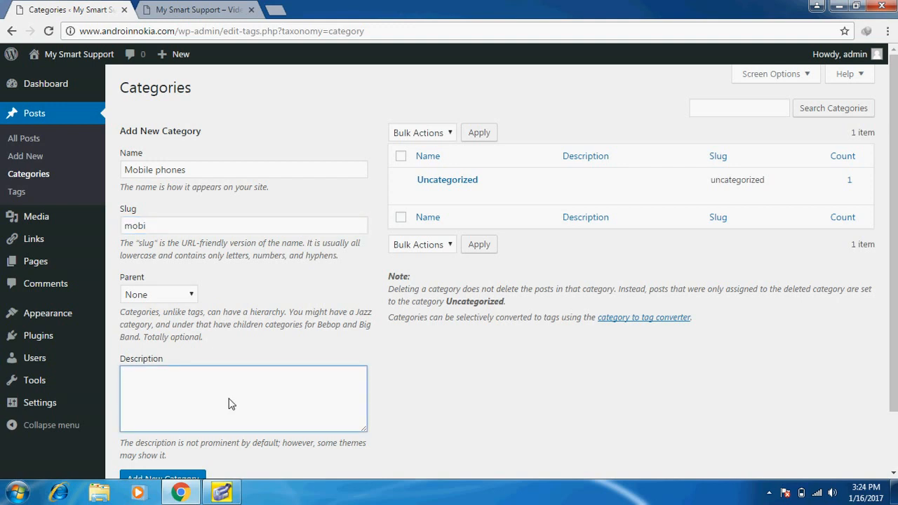
pyautogui.write('abt mb')
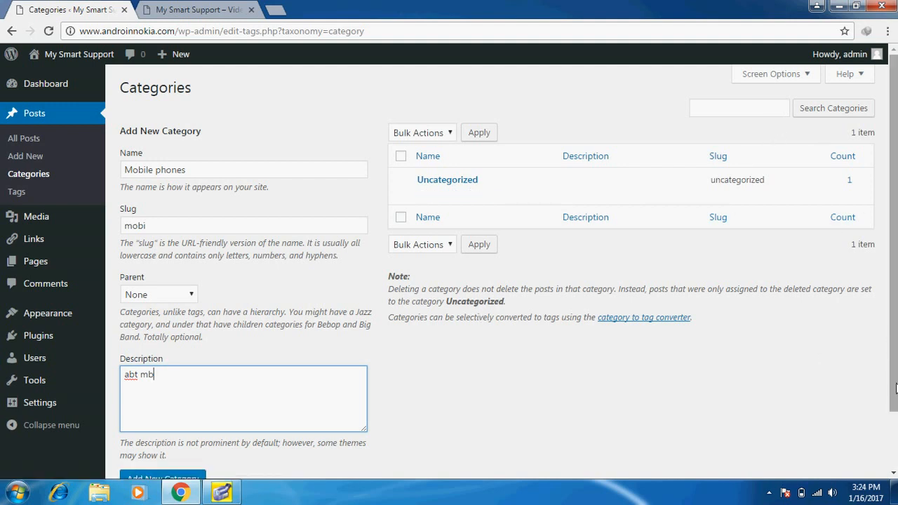
pyautogui.scroll(-1, 895, 388)
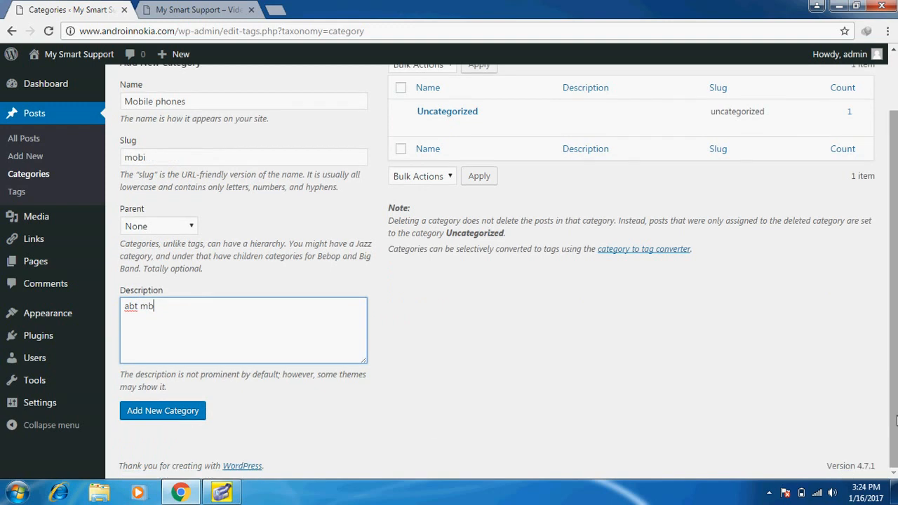
pyautogui.click(141, 409)
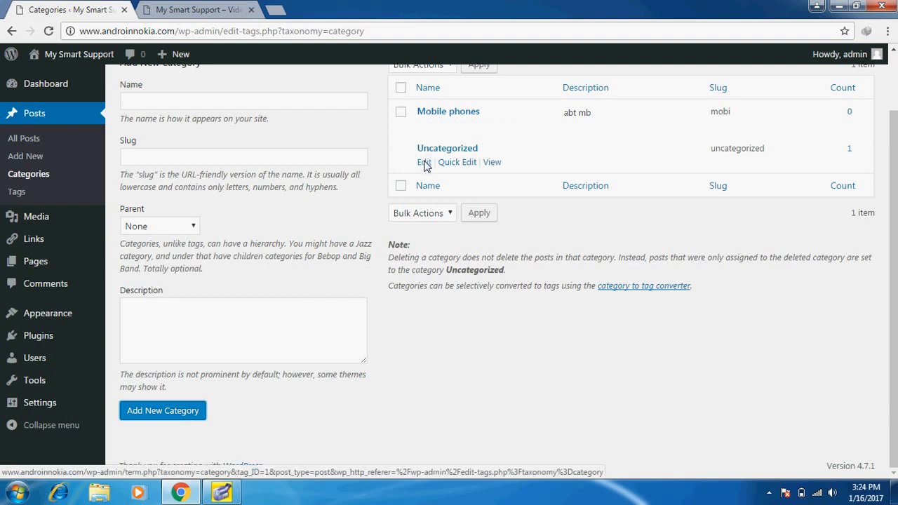
# Rename Uncategorized to 'Computers' with slug 'cpt' and description 'hjhj', and update it
pyautogui.click(424, 162)
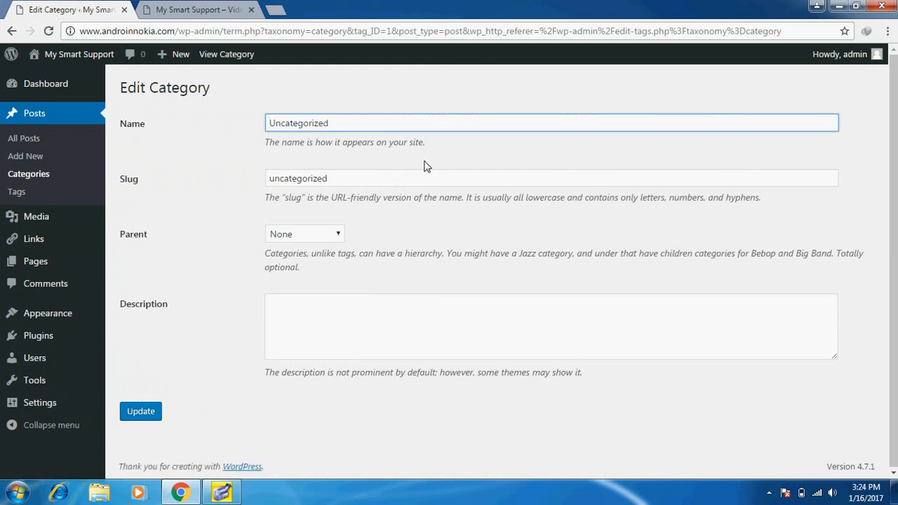
pyautogui.press('BackSpace')
pyautogui.press('BackSpace')
pyautogui.press('BackSpace')
pyautogui.press('BackSpace')
pyautogui.press('BackSpace')
pyautogui.press('BackSpace')
pyautogui.press('BackSpace')
pyautogui.press('BackSpace')
pyautogui.press('BackSpace')
pyautogui.press('BackSpace')
pyautogui.press('BackSpace')
pyautogui.press('BackSpace')
pyautogui.press('BackSpace')
pyautogui.write('Computers')
pyautogui.click(339, 185)
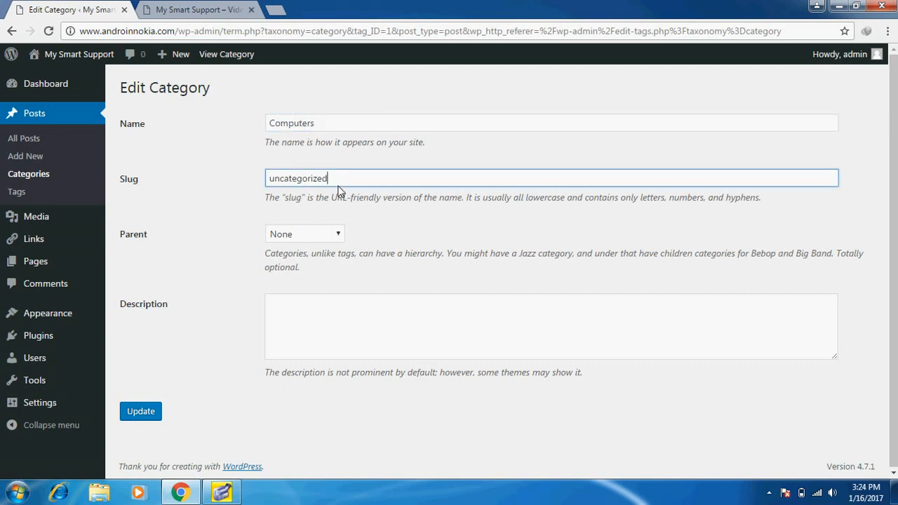
pyautogui.press('BackSpace')
pyautogui.press('BackSpace')
pyautogui.press('BackSpace')
pyautogui.press('BackSpace')
pyautogui.press('BackSpace')
pyautogui.press('BackSpace')
pyautogui.press('BackSpace')
pyautogui.press('BackSpace')
pyautogui.press('BackSpace')
pyautogui.press('BackSpace')
pyautogui.press('BackSpace')
pyautogui.press('BackSpace')
pyautogui.write('cp')
pyautogui.click(299, 325)
pyautogui.write('hjhj')
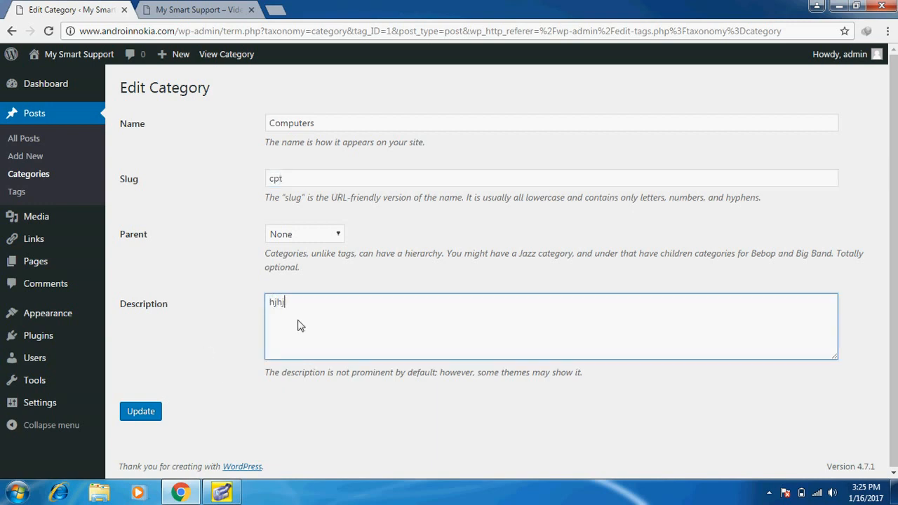
pyautogui.click(143, 415)
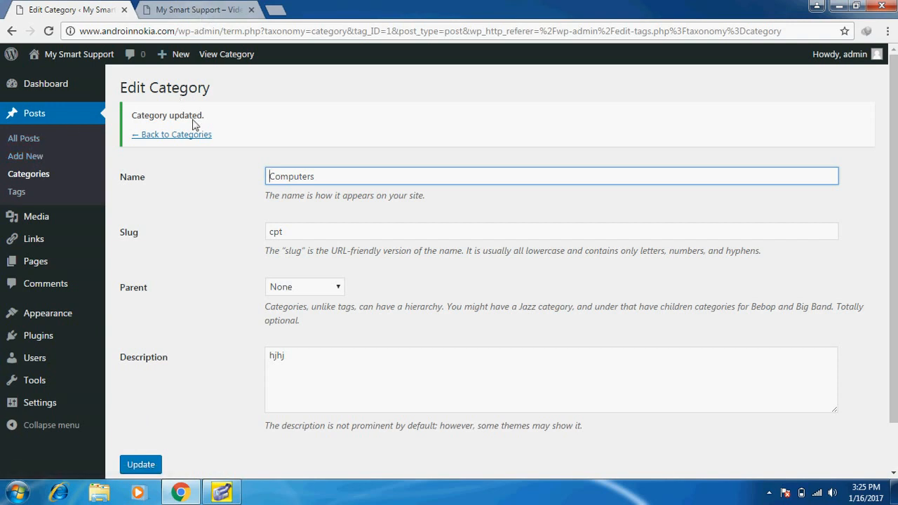
# Start a new post and tick only Mobile phones in its Categories box, unticking Computers
pyautogui.rightClick(43, 157)
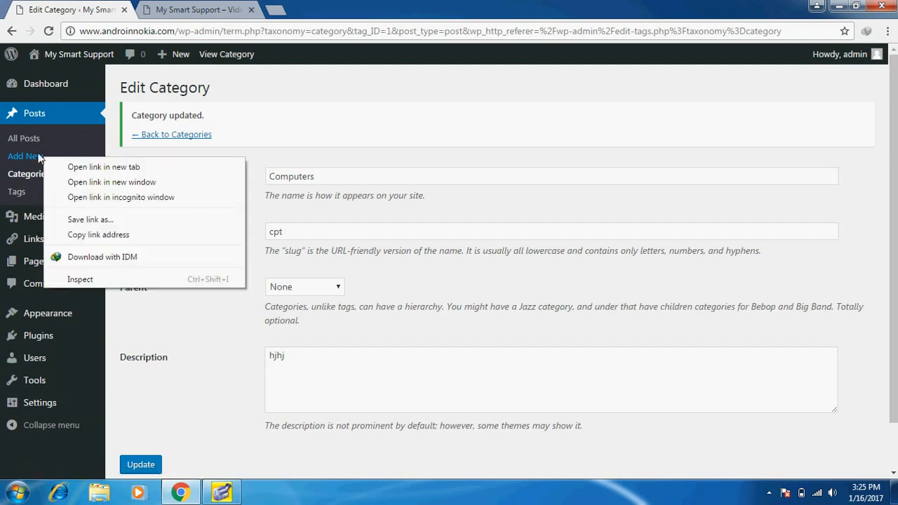
pyautogui.click(39, 156)
pyautogui.click(39, 156)
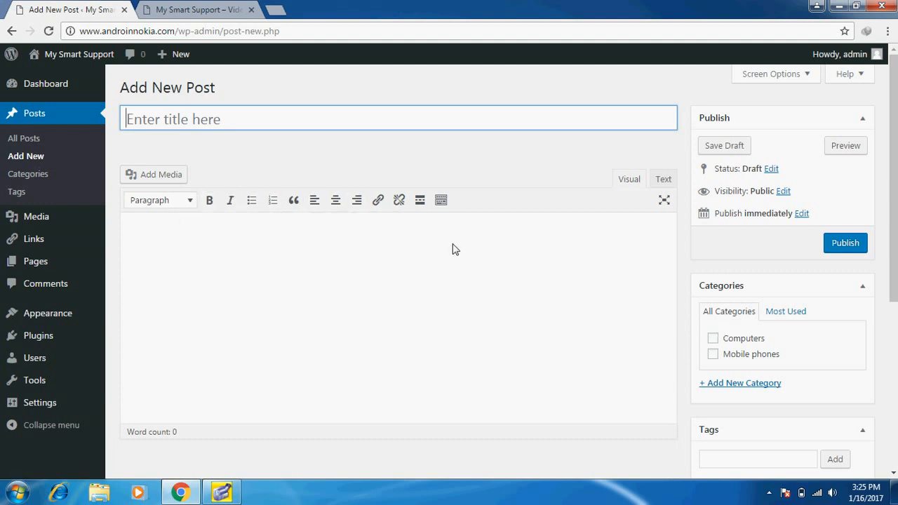
pyautogui.click(480, 264)
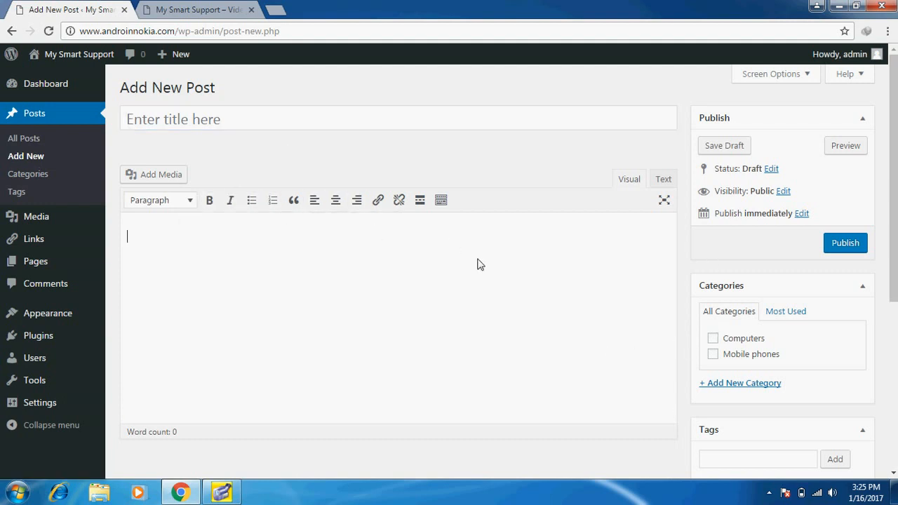
pyautogui.click(737, 344)
pyautogui.click(713, 354)
pyautogui.click(713, 340)
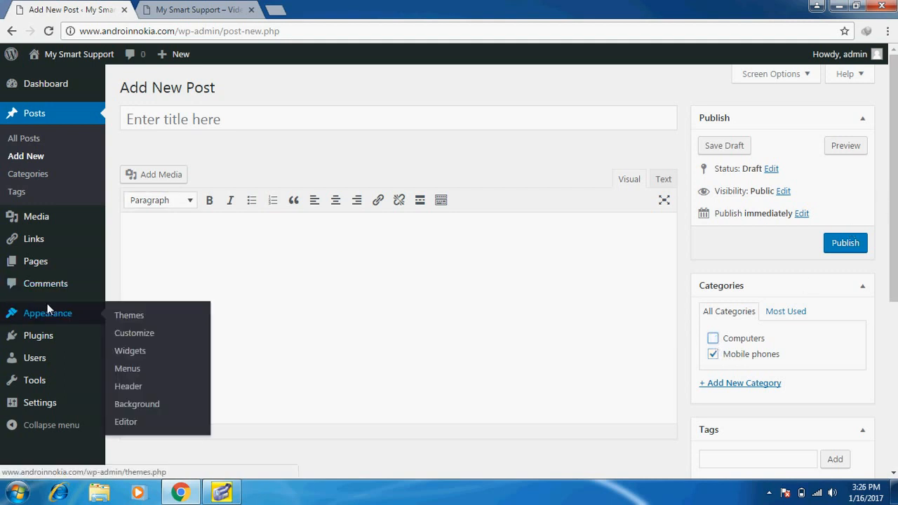
# On the Plugins page, delete the Akismet and Hello Dolly plugins
pyautogui.click(38, 334)
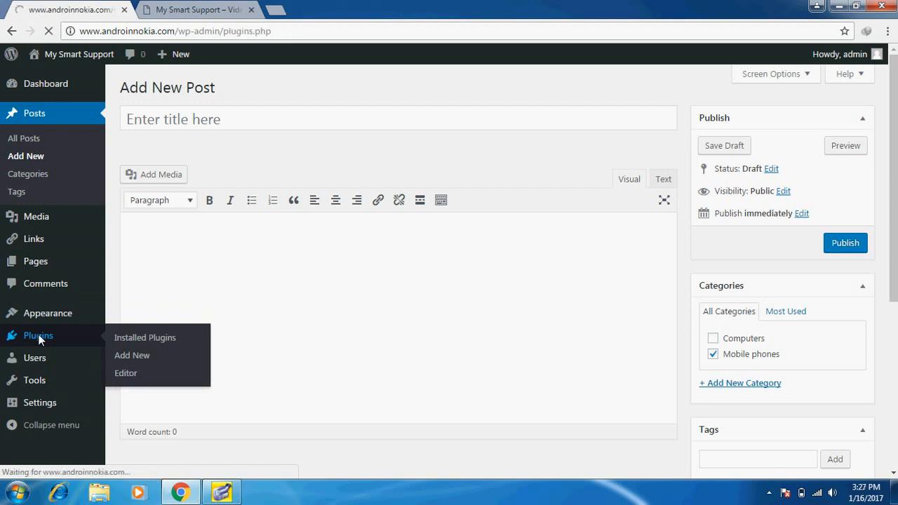
pyautogui.moveTo(39, 340)
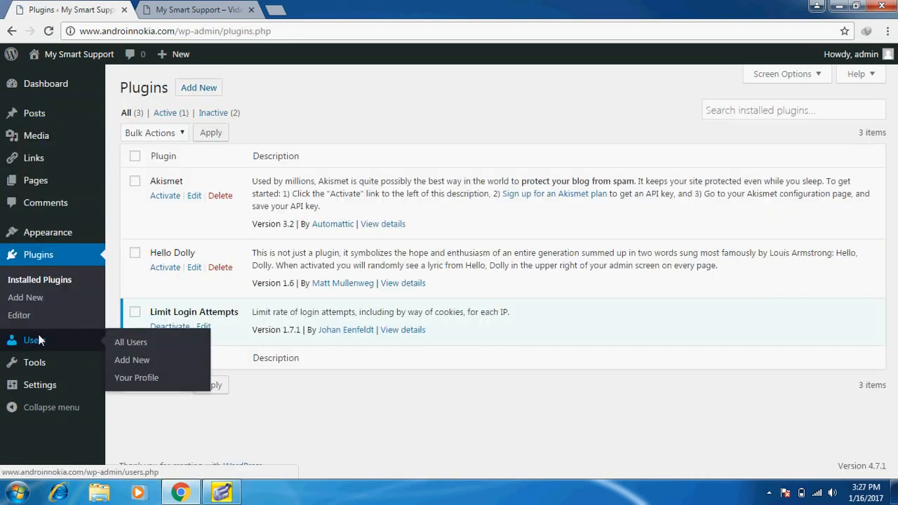
pyautogui.click(135, 181)
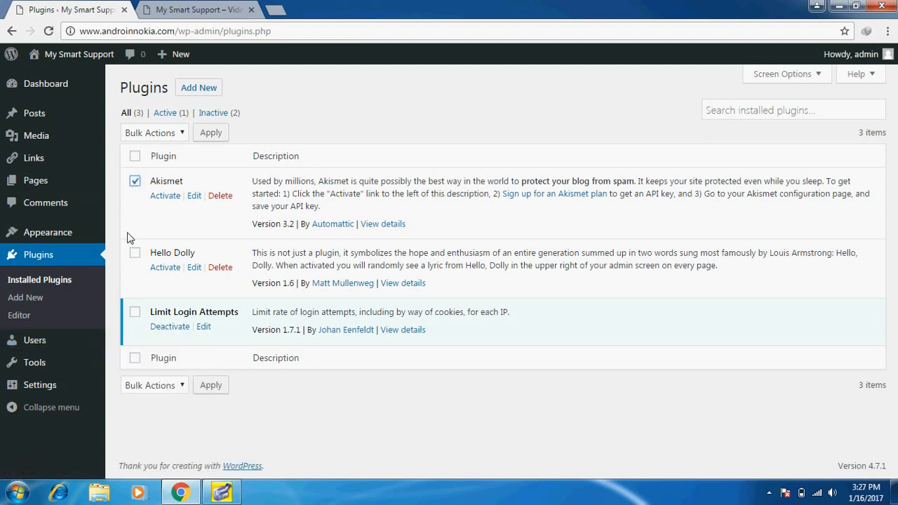
pyautogui.click(220, 198)
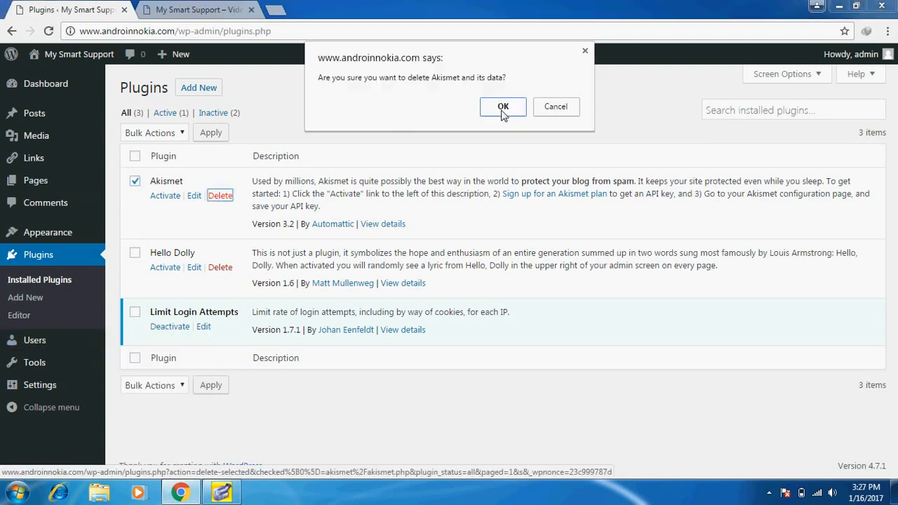
pyautogui.click(503, 109)
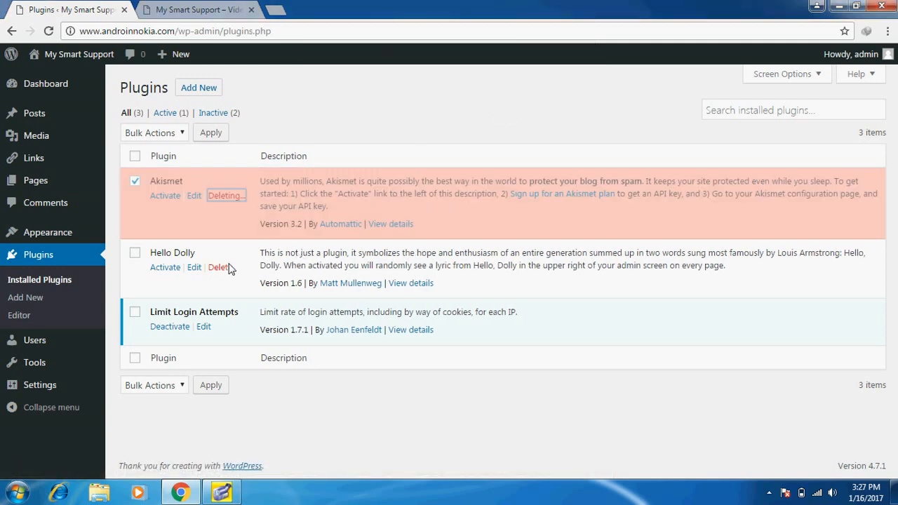
pyautogui.click(220, 221)
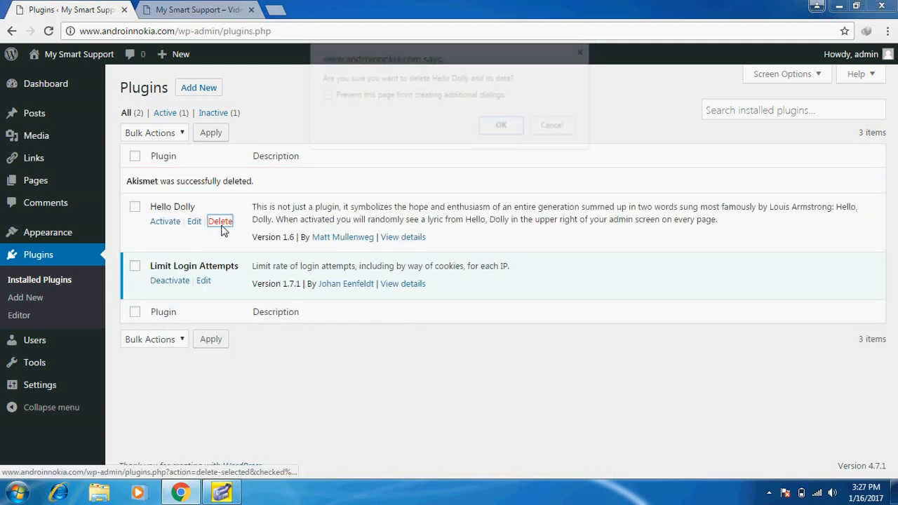
pyautogui.click(506, 127)
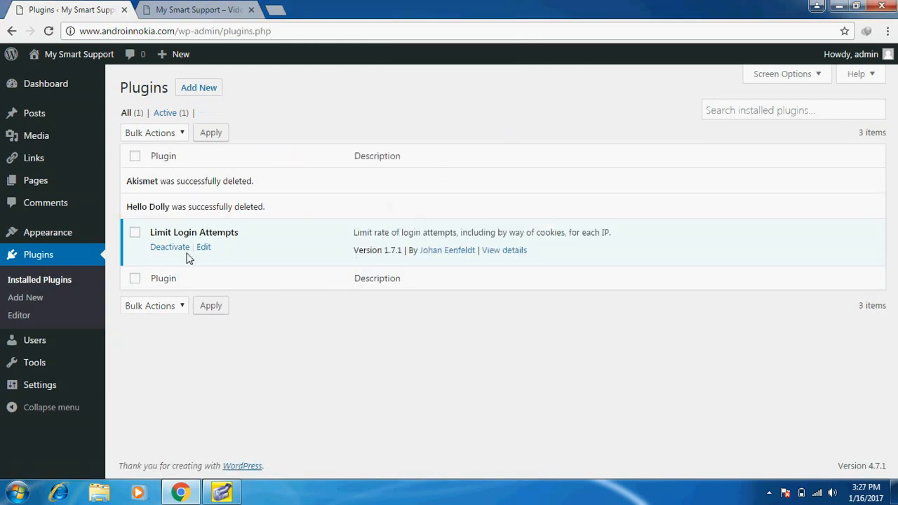
# Deactivate and delete the Limit Login Attempts plugin
pyautogui.click(166, 251)
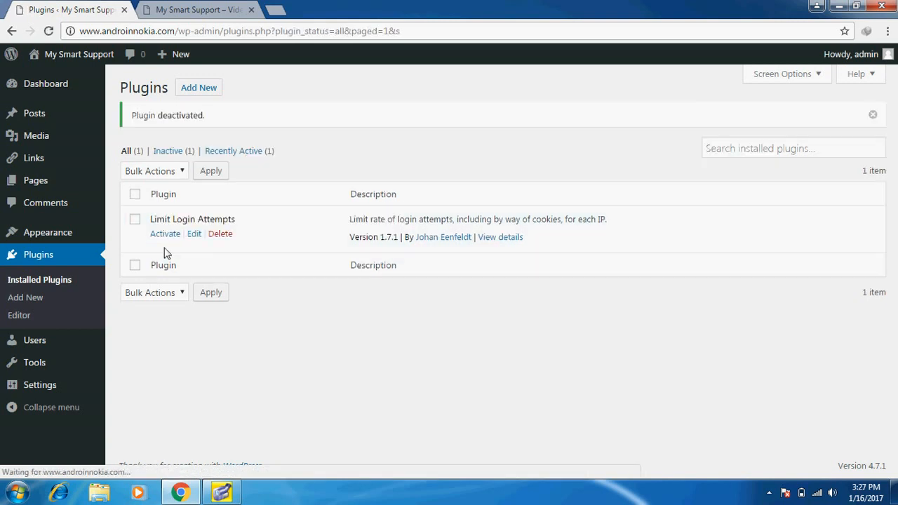
pyautogui.click(221, 236)
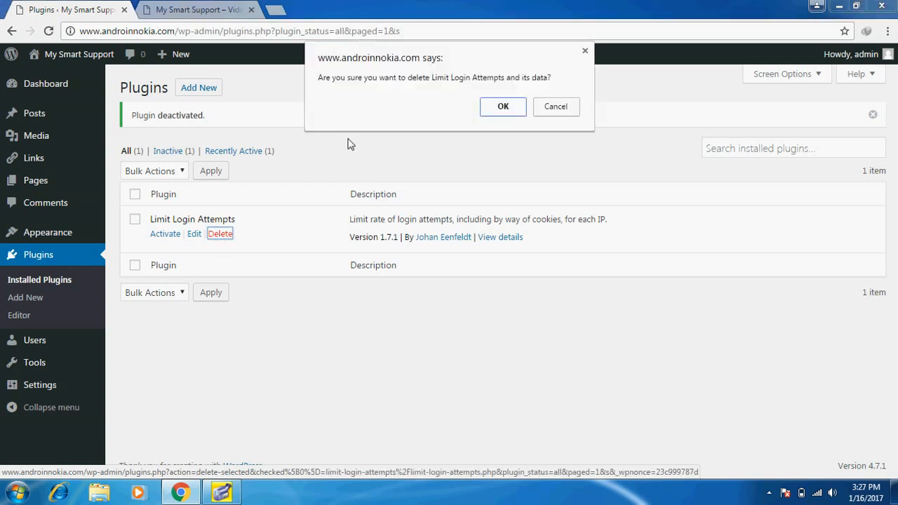
pyautogui.click(489, 110)
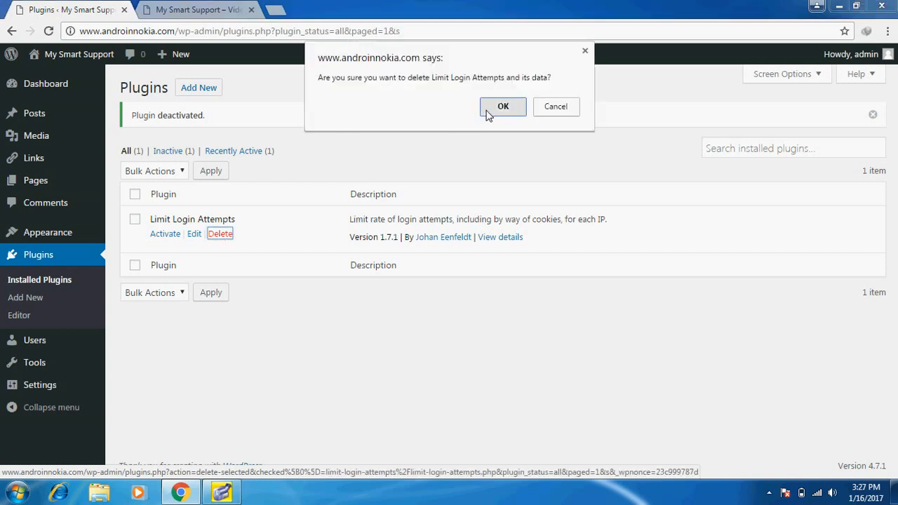
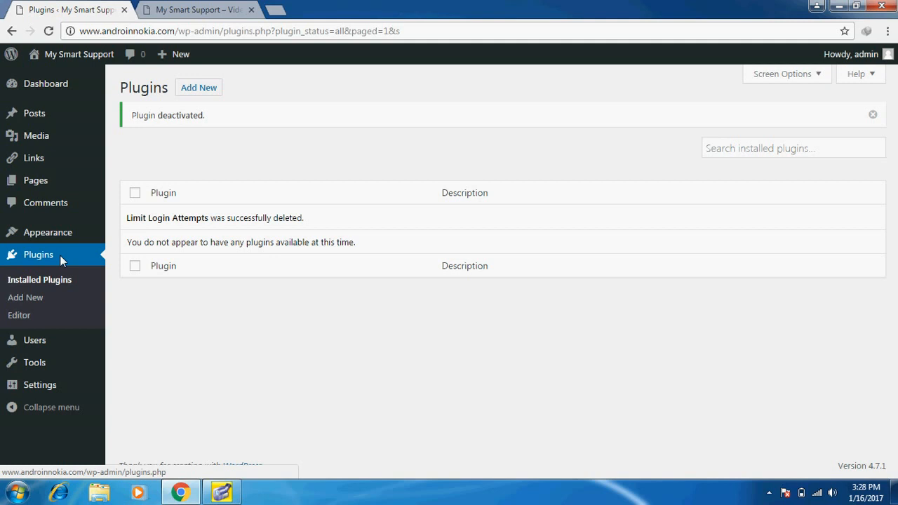
# Open the Add Plugins page and show the Popular plugins tab
pyautogui.click(199, 88)
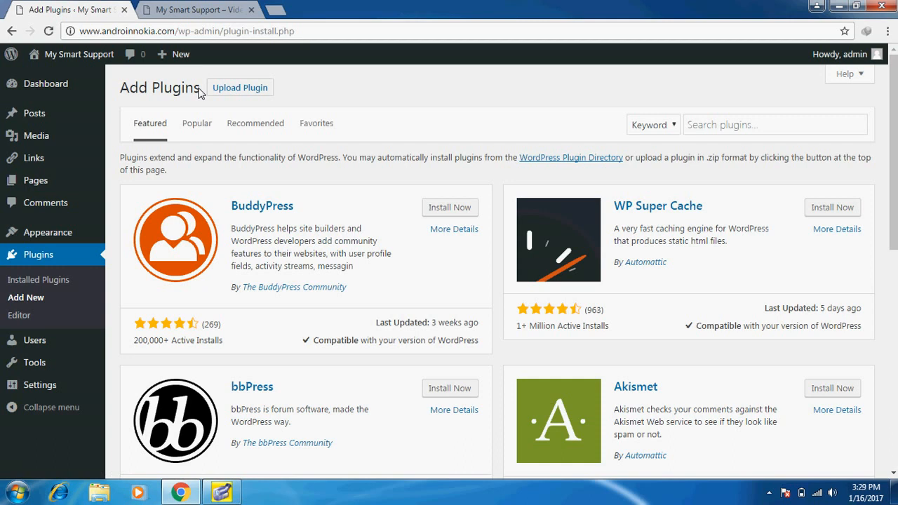
pyautogui.click(747, 132)
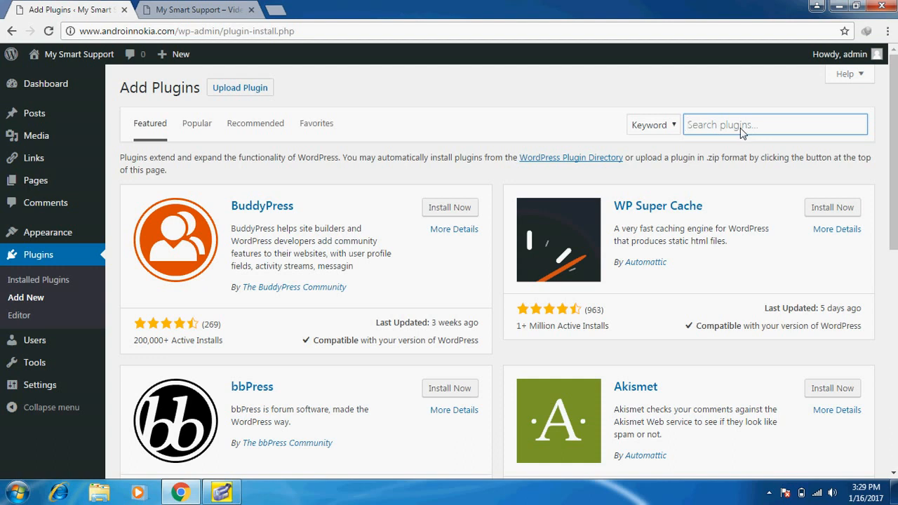
pyautogui.click(195, 129)
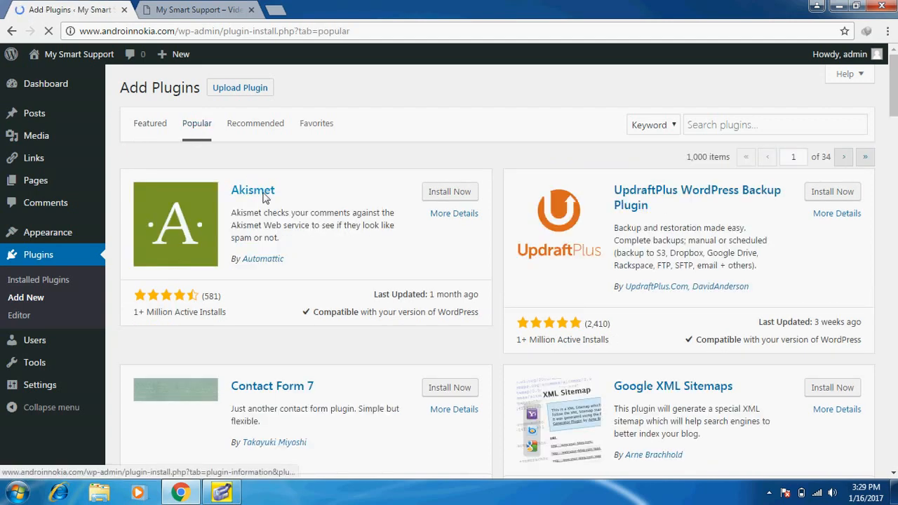
pyautogui.click(895, 273)
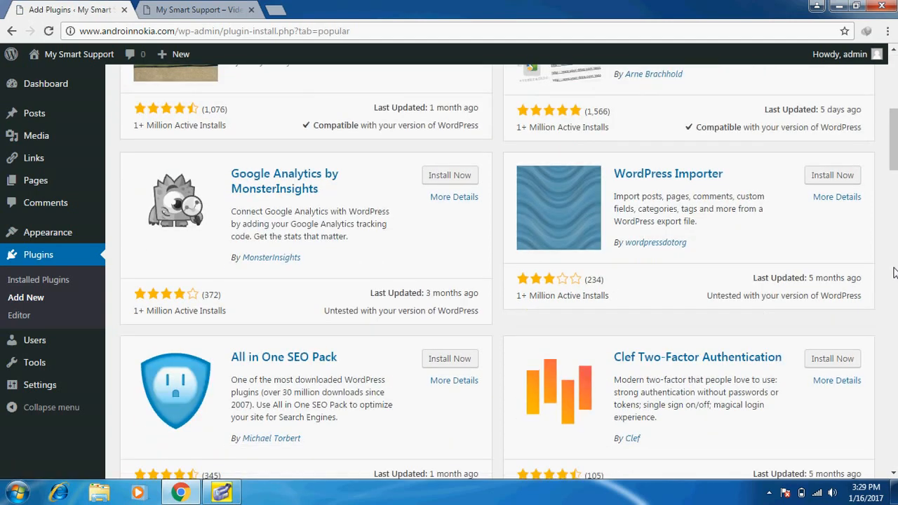
pyautogui.click(894, 272)
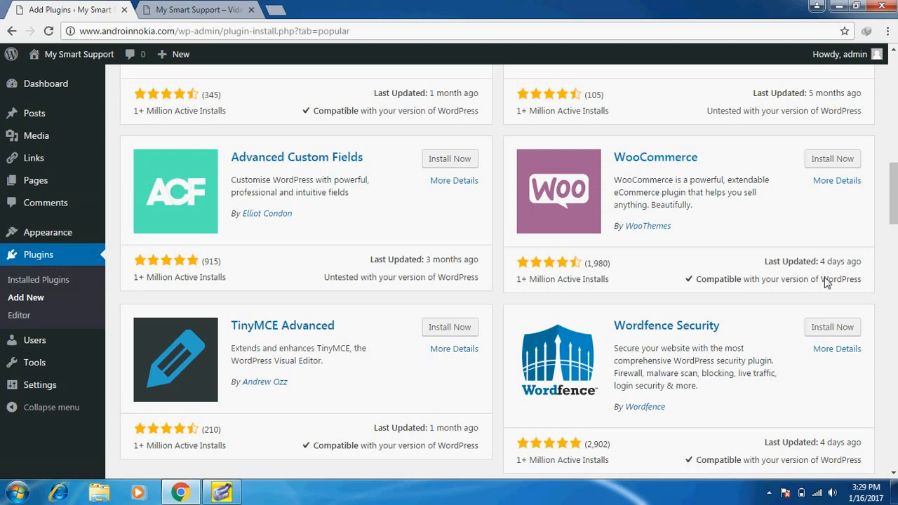
# Scroll through the popular plugins list, return to the top, and focus the Search plugins box
pyautogui.scroll(-5, 498, 273)
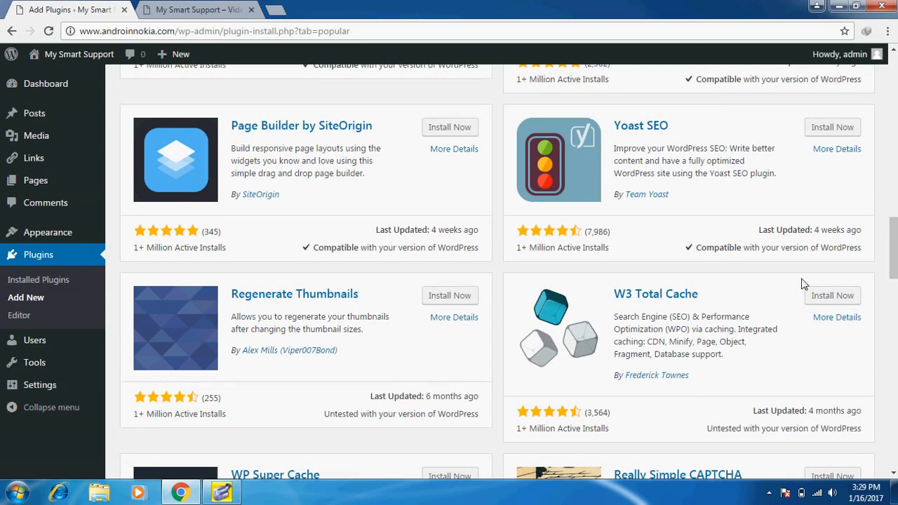
pyautogui.scroll(-5, 498, 273)
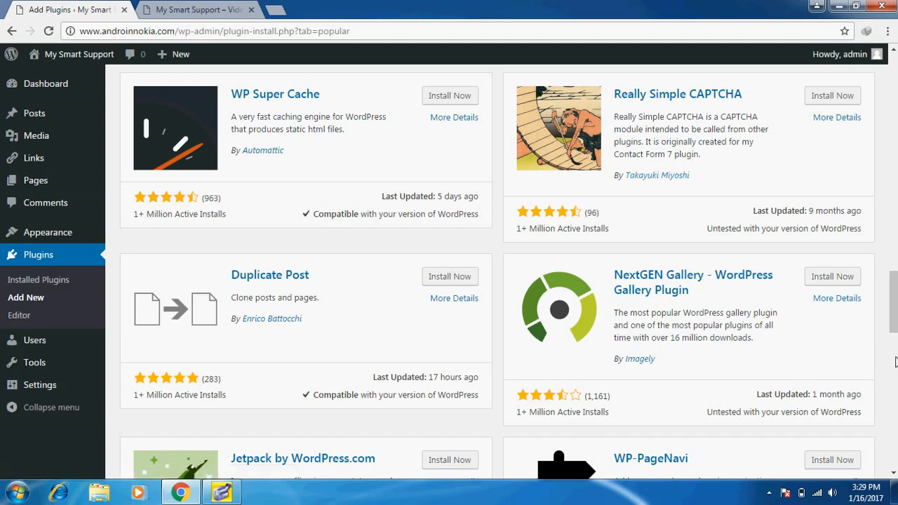
pyautogui.click(896, 406)
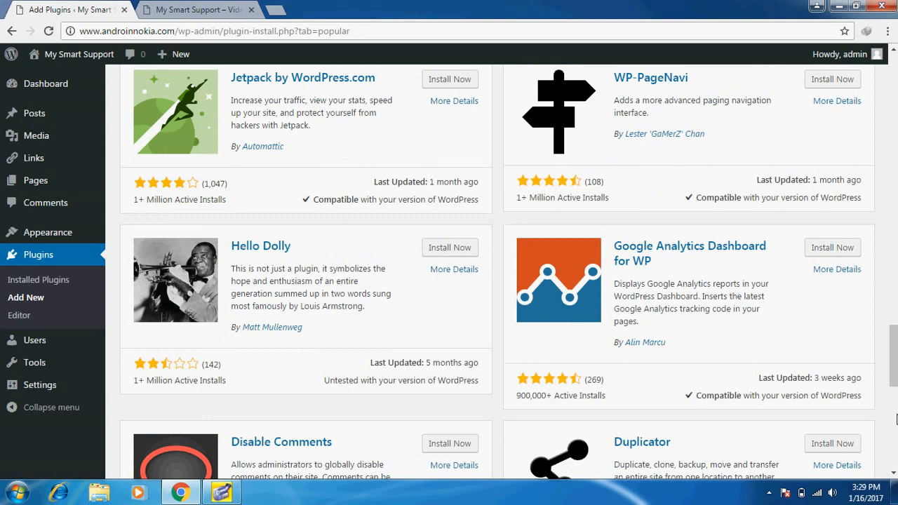
pyautogui.click(896, 418)
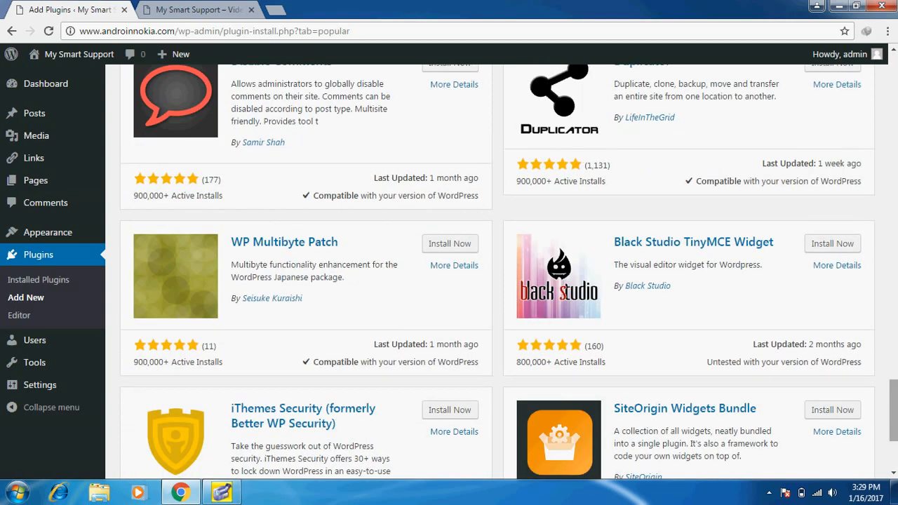
pyautogui.click(896, 360)
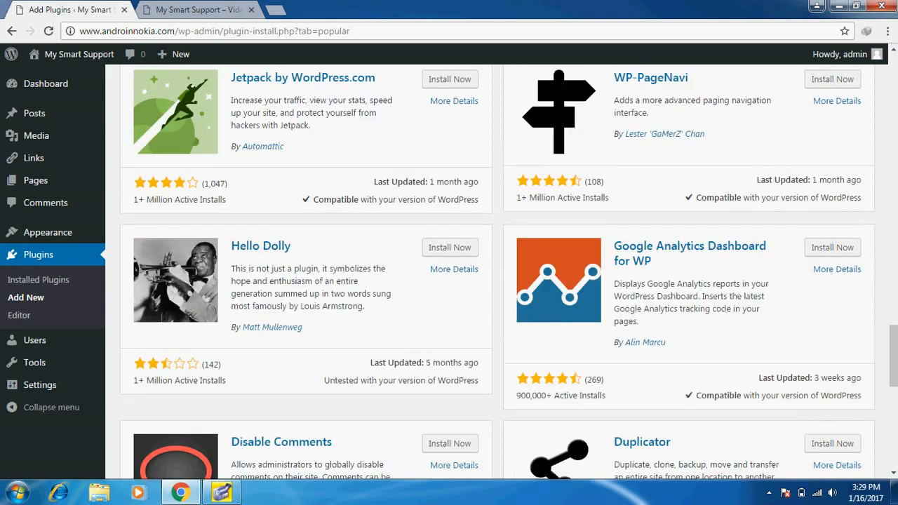
pyautogui.click(896, 98)
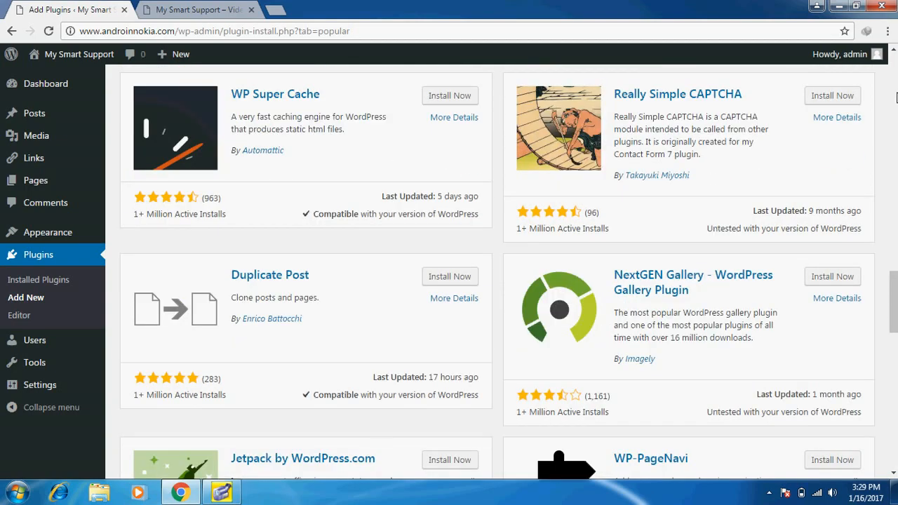
pyautogui.click(896, 97)
pyautogui.click(896, 97)
pyautogui.click(896, 97)
pyautogui.click(896, 97)
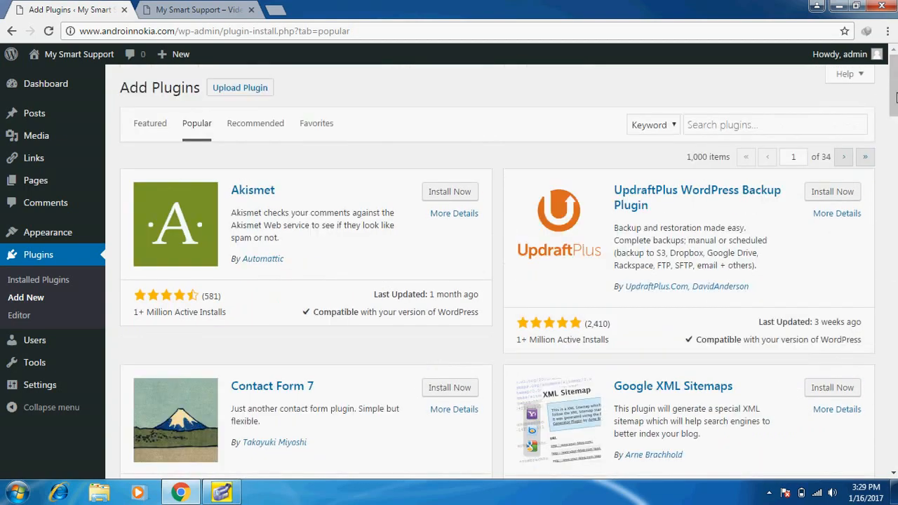
pyautogui.click(743, 132)
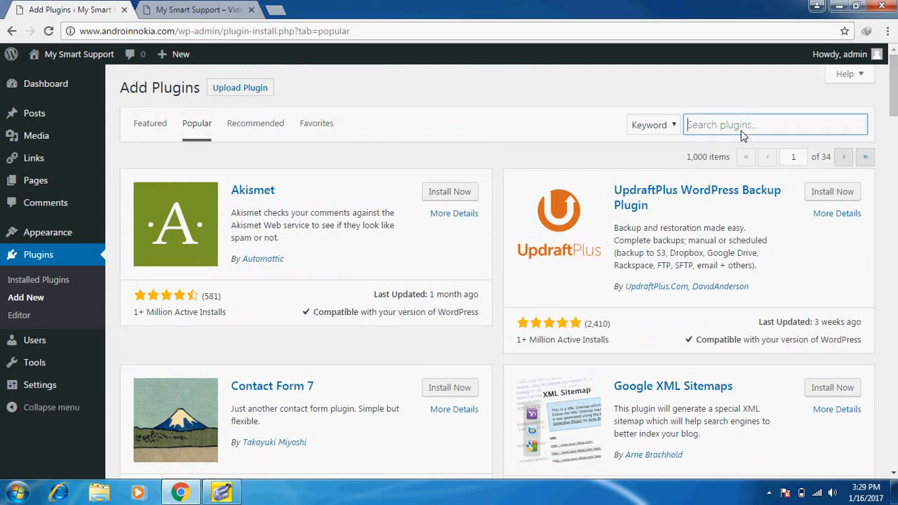
# Search the plugin directory for 'facbook' and scroll through the results
pyautogui.write('f')
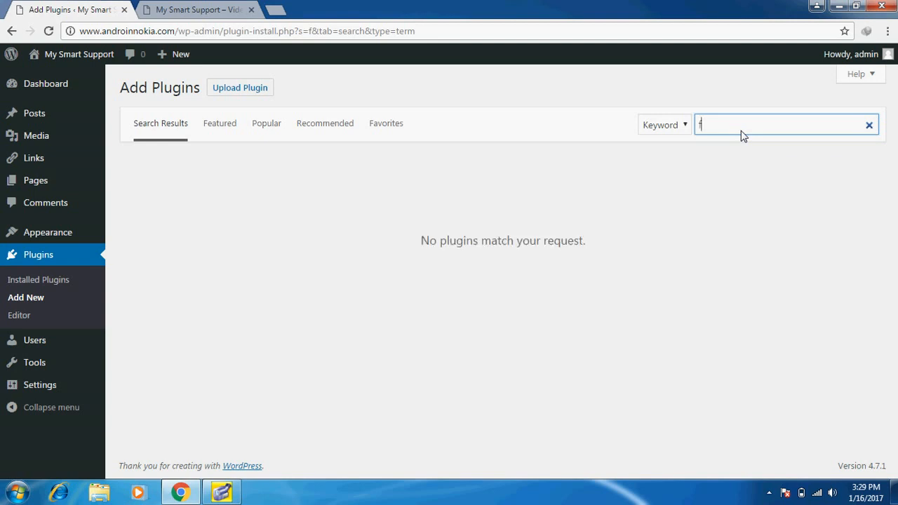
pyautogui.write('acbook')
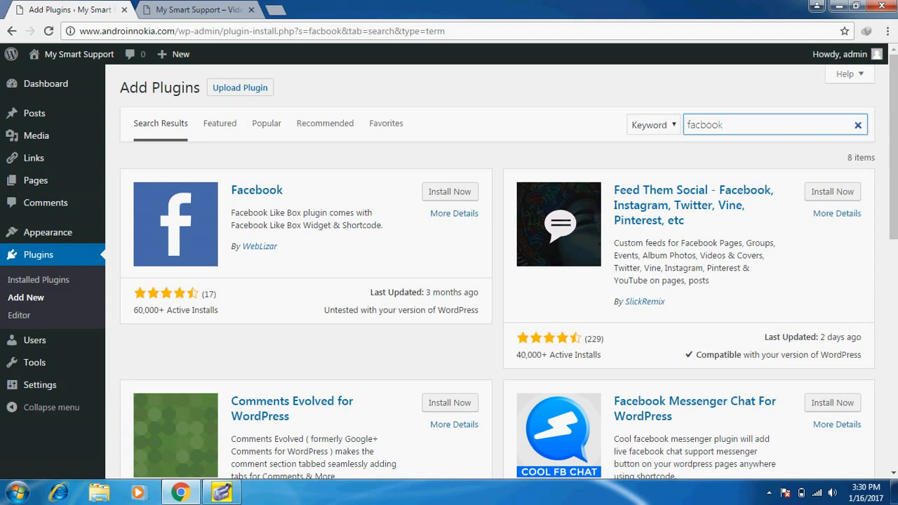
pyautogui.scroll(-5, 498, 274)
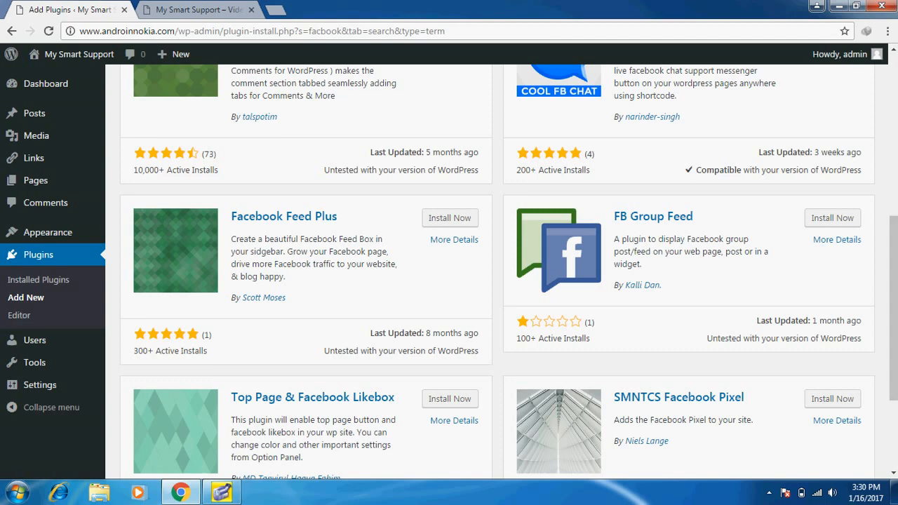
pyautogui.scroll(5, 696, 402)
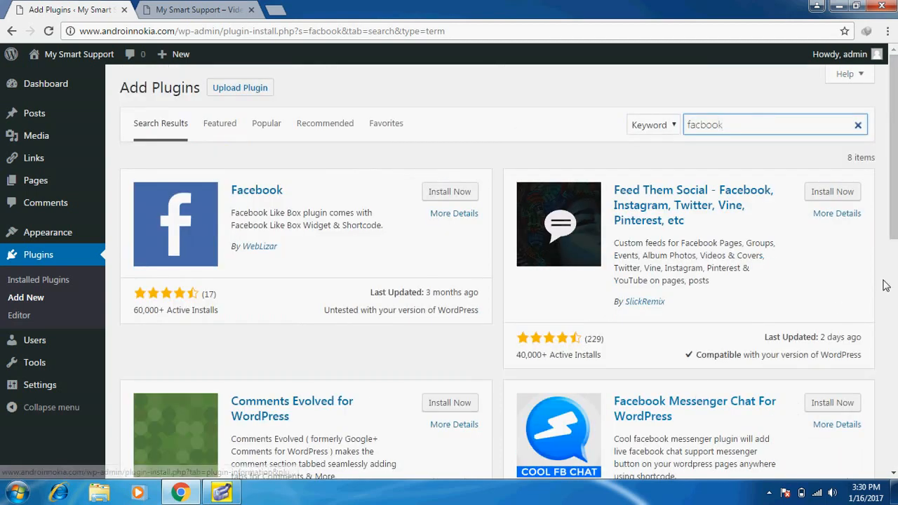
pyautogui.click(894, 475)
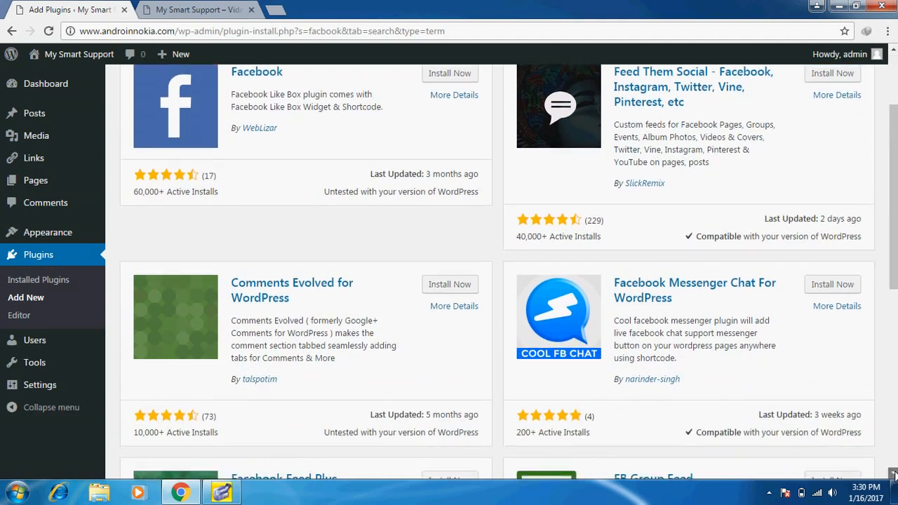
pyautogui.click(894, 475)
pyautogui.click(894, 475)
pyautogui.click(894, 475)
pyautogui.click(894, 475)
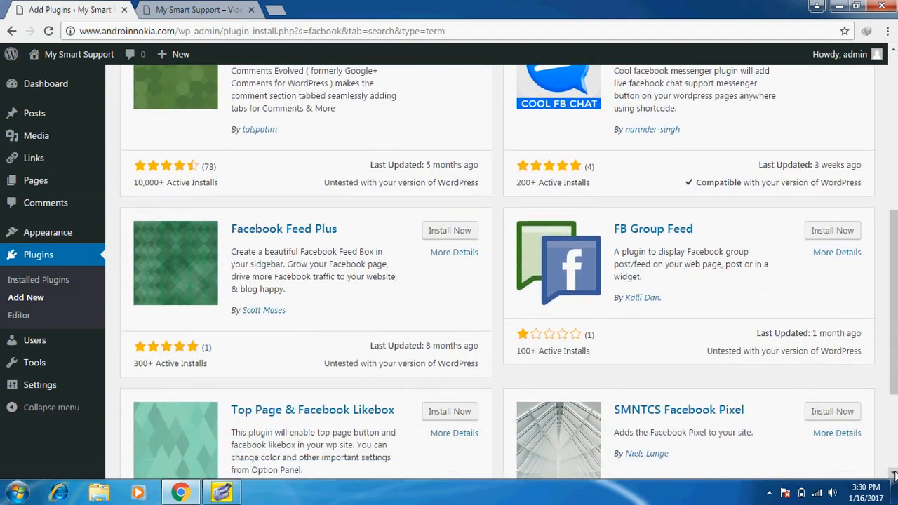
pyautogui.click(894, 475)
pyautogui.click(894, 475)
pyautogui.click(894, 475)
pyautogui.click(894, 475)
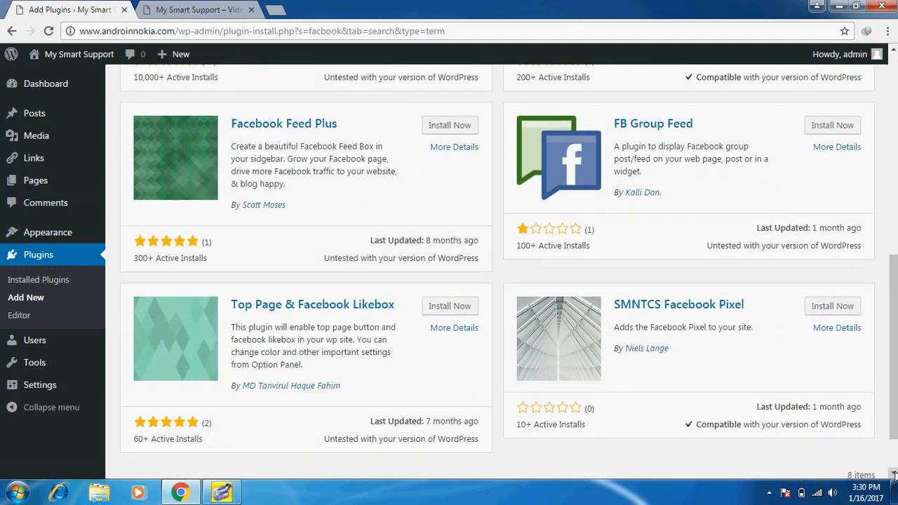
pyautogui.click(894, 475)
pyautogui.click(894, 475)
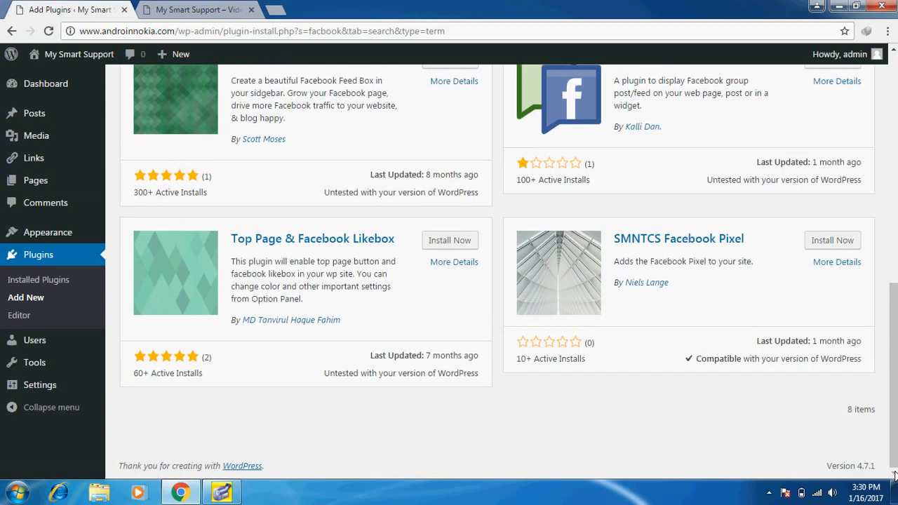
# Install the Facebook Like Box plugin by WebLizar
pyautogui.click(894, 270)
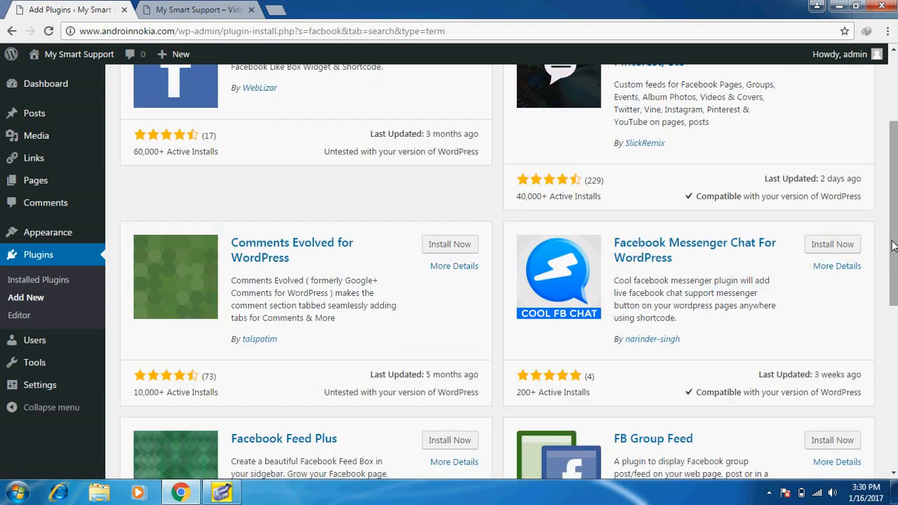
pyautogui.click(894, 110)
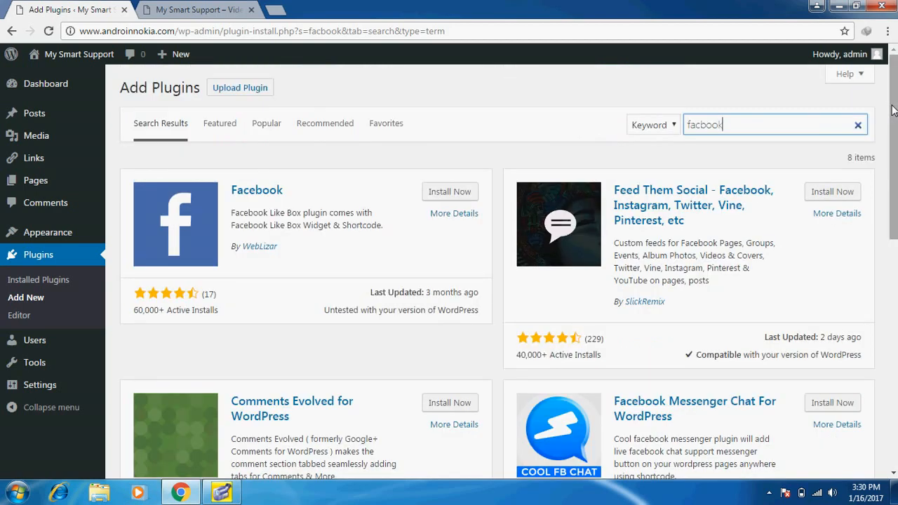
pyautogui.click(449, 193)
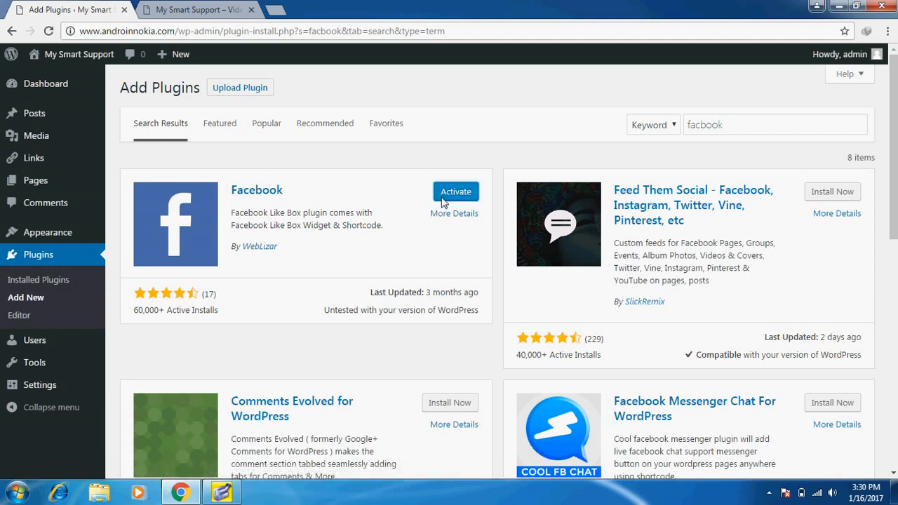
# Activate the WebLizar Facebook plugin and open its Facebook By Weblizar shortcode settings page
pyautogui.click(444, 194)
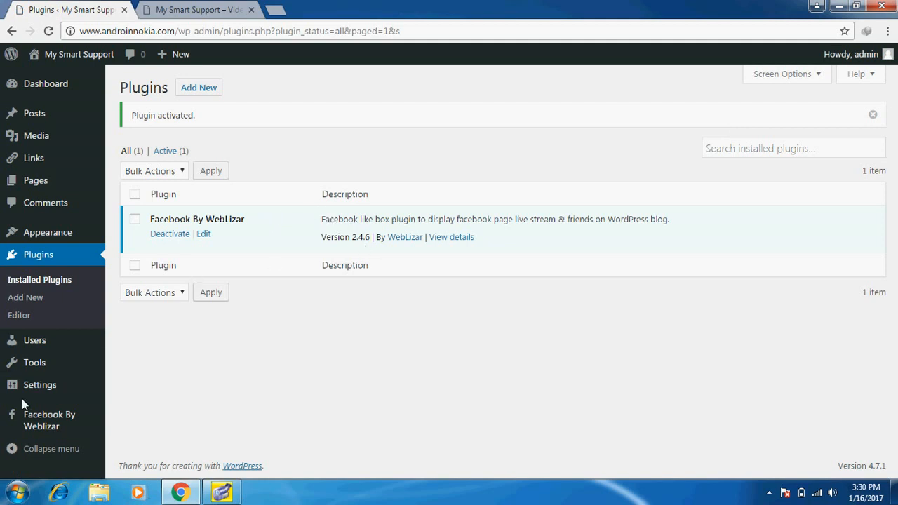
pyautogui.moveTo(29, 388)
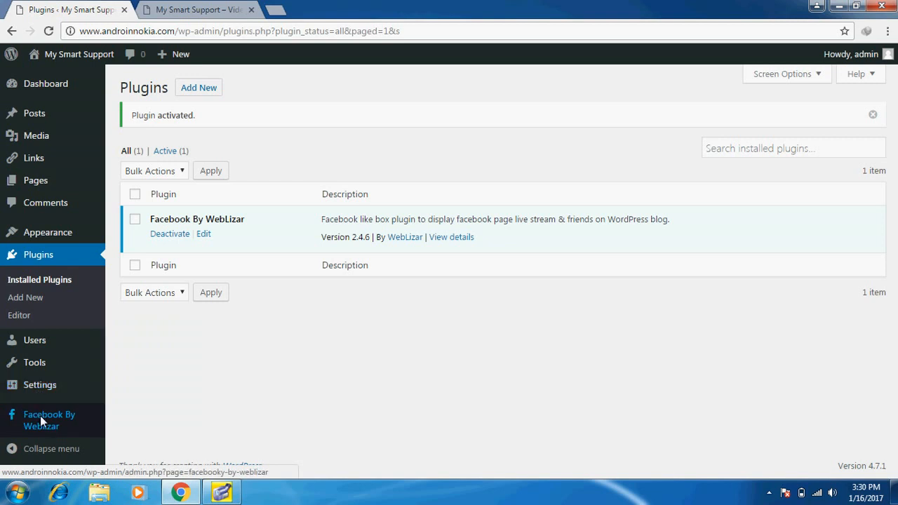
pyautogui.click(40, 415)
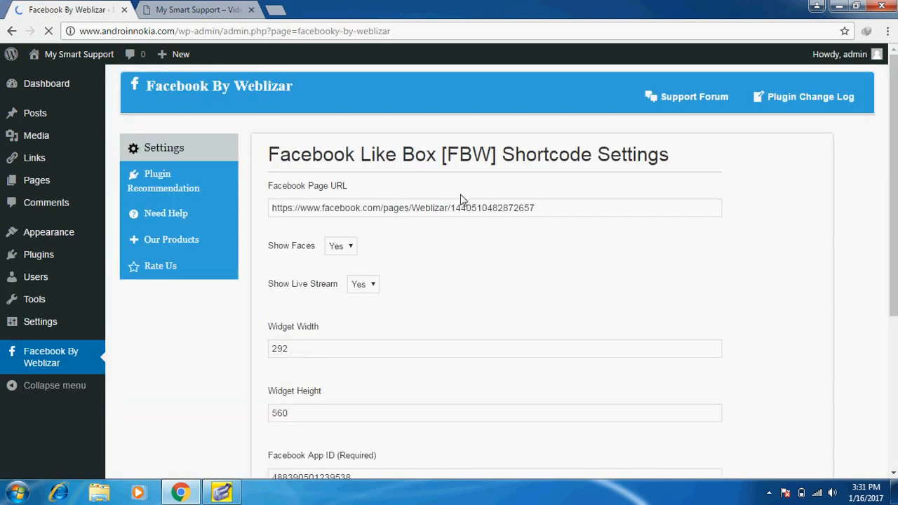
pyautogui.click(544, 210)
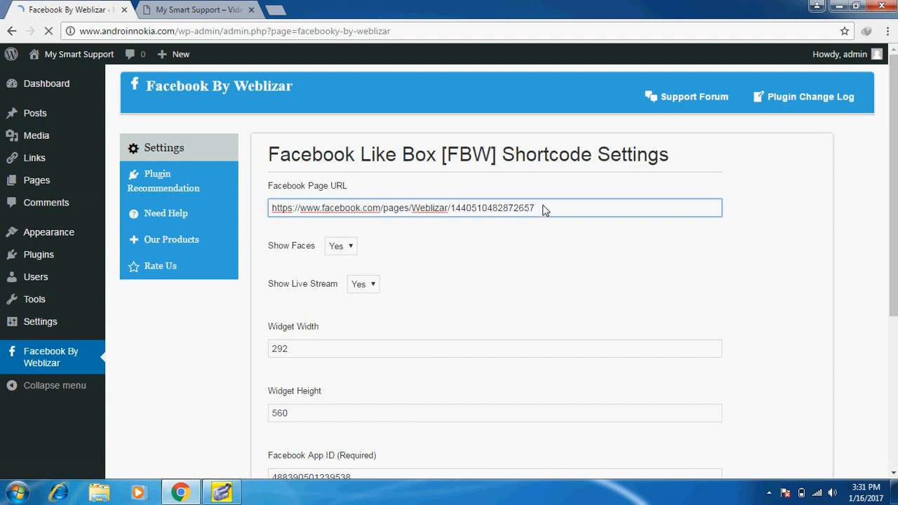
pyautogui.press('BackSpace')
pyautogui.press('BackSpace')
pyautogui.press('BackSpace')
pyautogui.press('BackSpace')
pyautogui.press('BackSpace')
pyautogui.press('BackSpace')
pyautogui.press('BackSpace')
pyautogui.press('BackSpace')
pyautogui.press('BackSpace')
pyautogui.press('BackSpace')
pyautogui.press('BackSpace')
pyautogui.press('BackSpace')
pyautogui.press('BackSpace')
pyautogui.press('BackSpace')
pyautogui.press('BackSpace')
pyautogui.press('BackSpace')
pyautogui.press('BackSpace')
pyautogui.press('BackSpace')
pyautogui.press('BackSpace')
pyautogui.press('BackSpace')
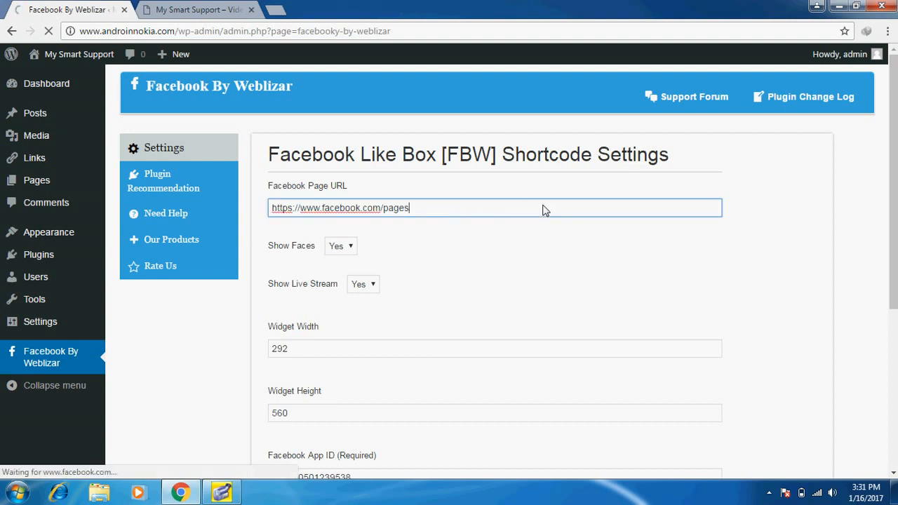
pyautogui.press('BackSpace')
pyautogui.press('BackSpace')
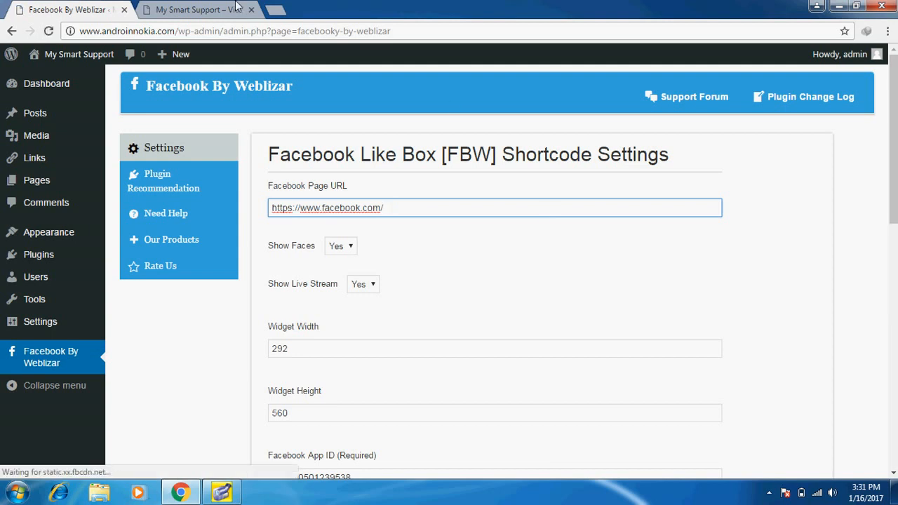
pyautogui.click(277, 14)
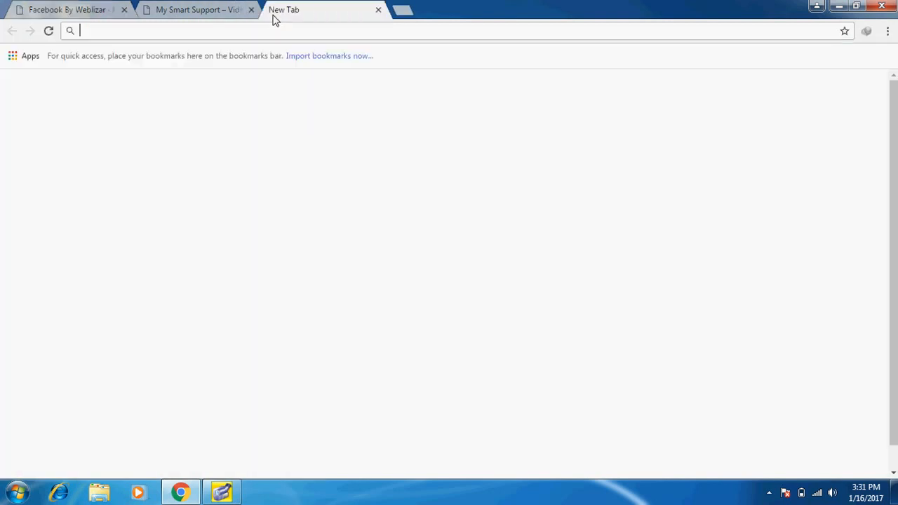
# Load mysmartsupport.com in the new tab and scroll to its Facebook widget
pyautogui.click(232, 11)
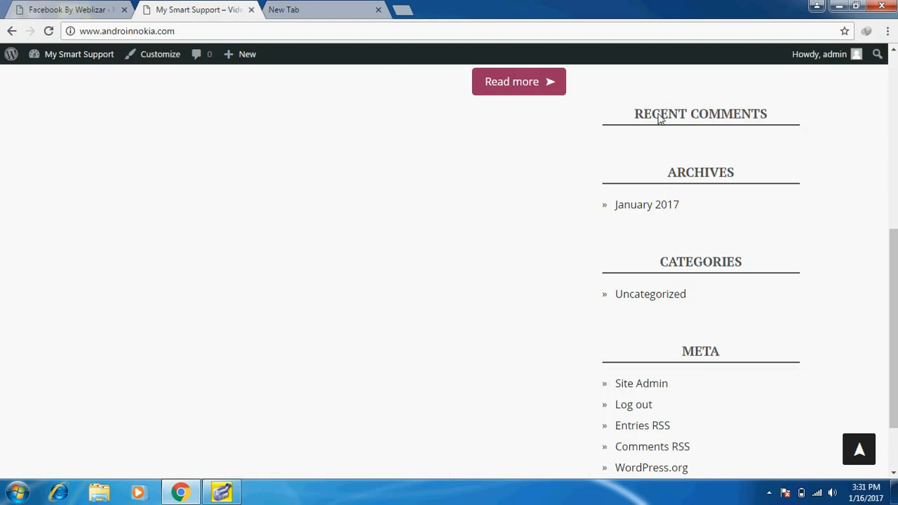
pyautogui.click(365, 13)
pyautogui.write('mysmartsupport.com')
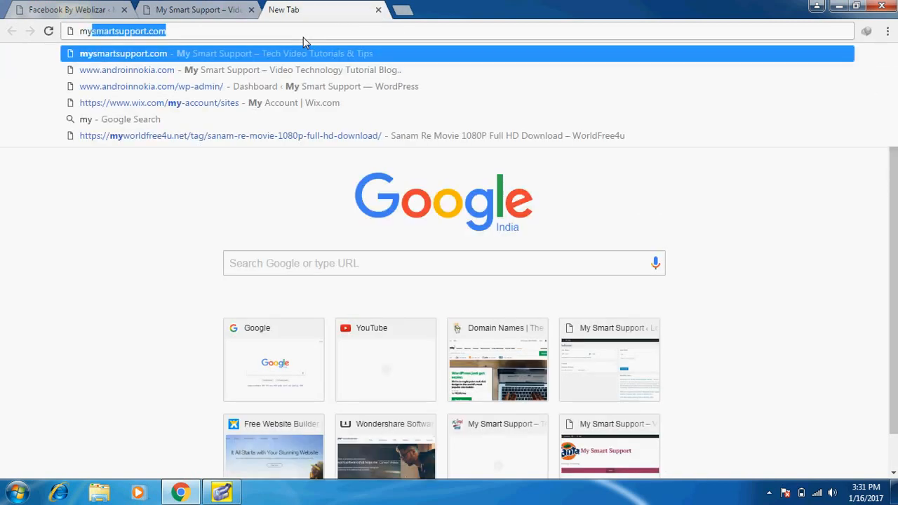
pyautogui.press('Return')
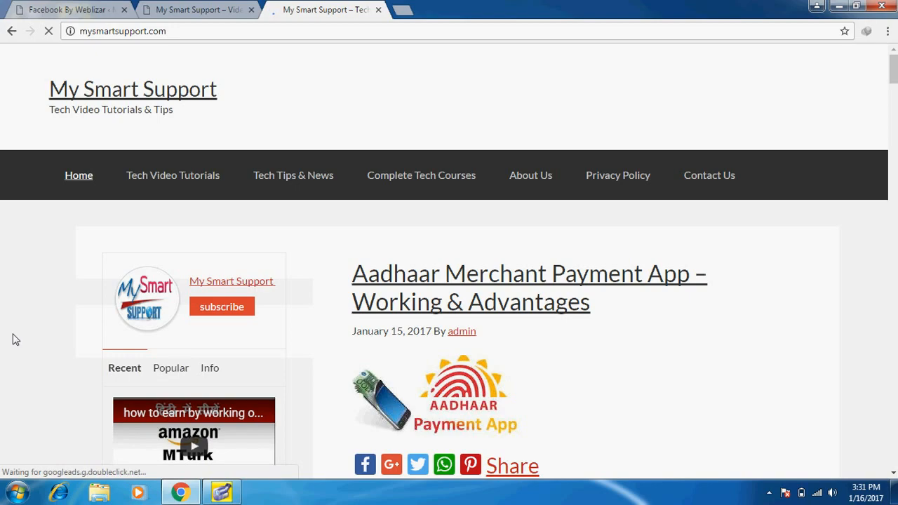
pyautogui.scroll(-3, 15, 340)
pyautogui.scroll(-3, 15, 339)
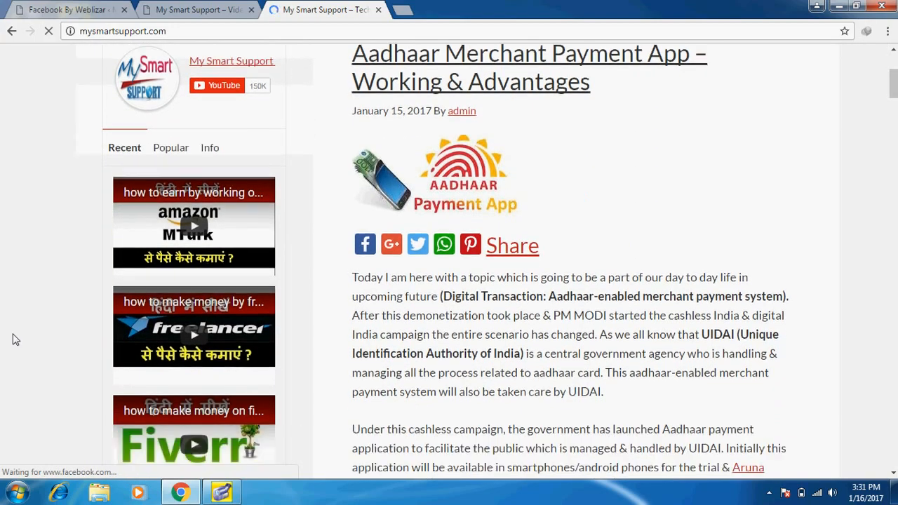
pyautogui.scroll(-10, 16, 339)
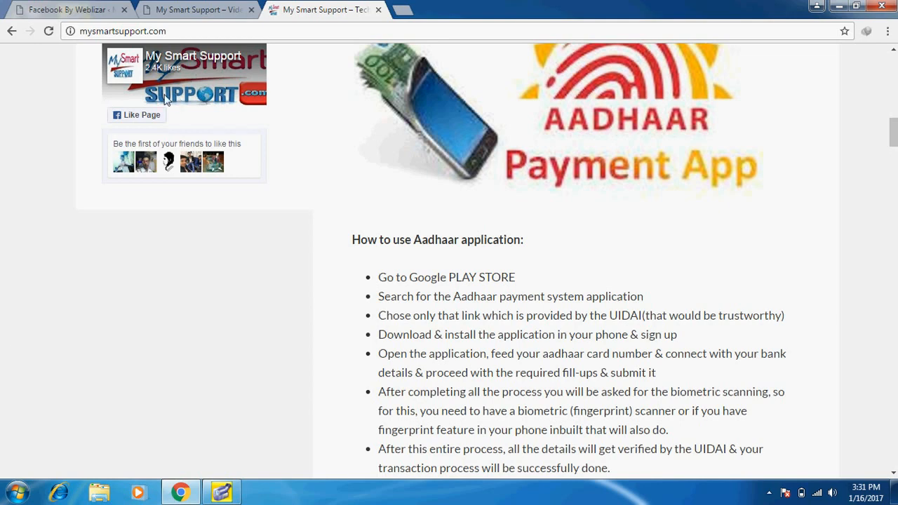
pyautogui.scroll(2, 122, 130)
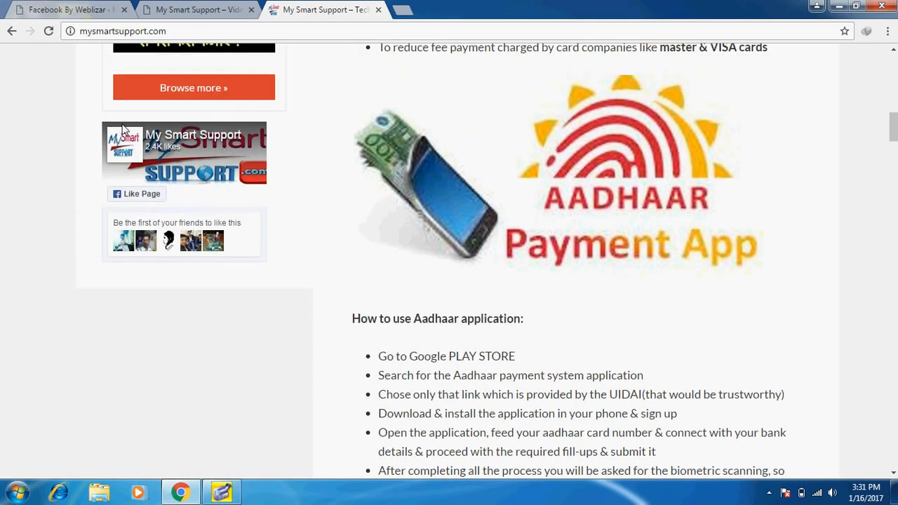
# Open the My Smart Support Facebook page in a new tab, select its address, and return to androinnokia.com
pyautogui.rightClick(163, 138)
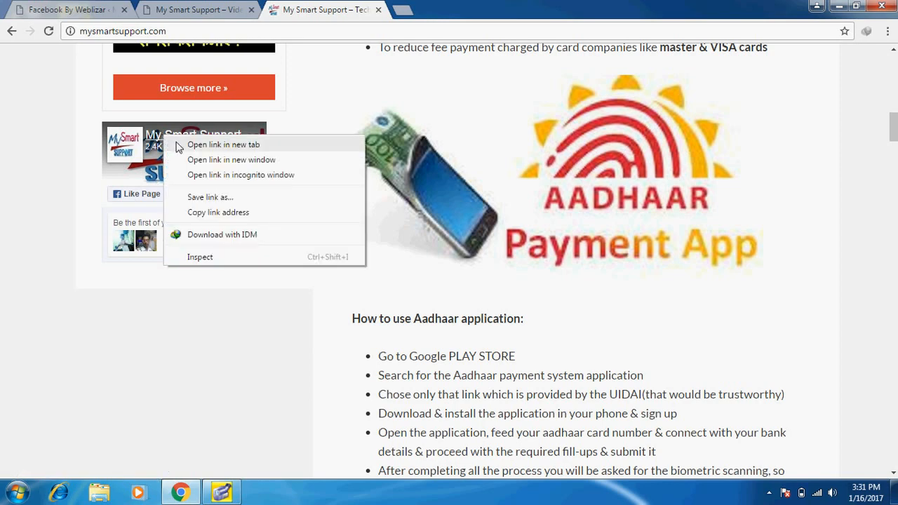
pyautogui.click(223, 144)
pyautogui.click(415, 13)
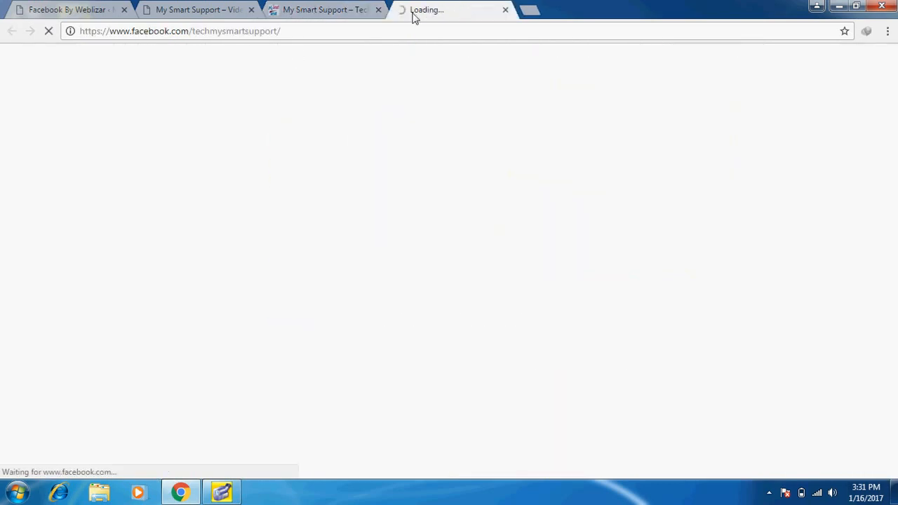
pyautogui.click(194, 33)
pyautogui.hotkey('ctrl', 'c')
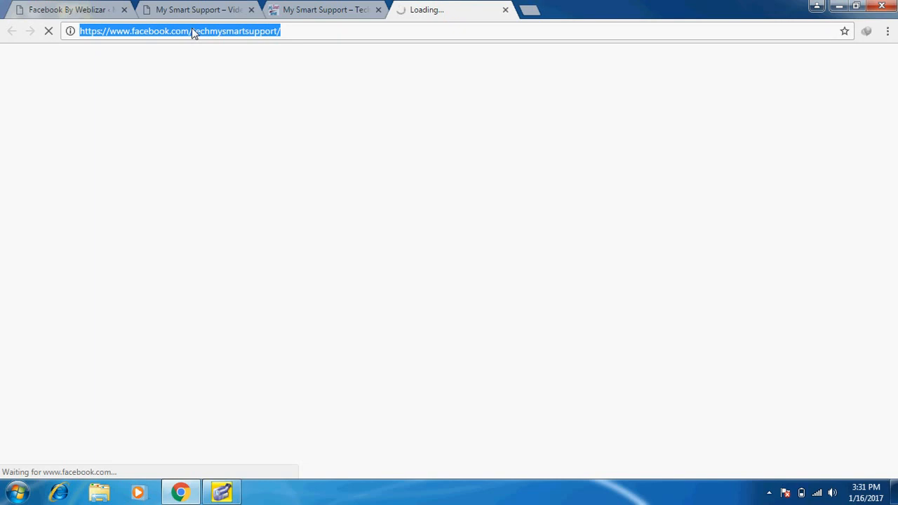
pyautogui.click(184, 9)
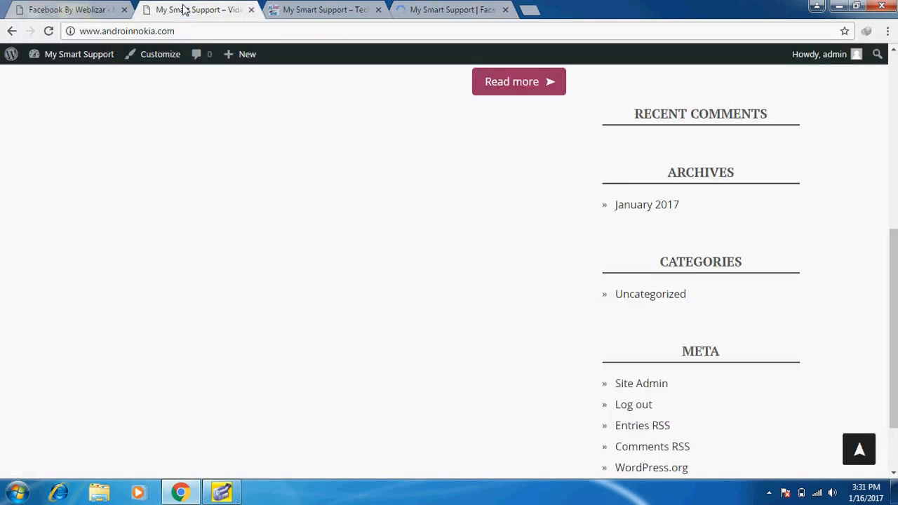
pyautogui.click(59, 9)
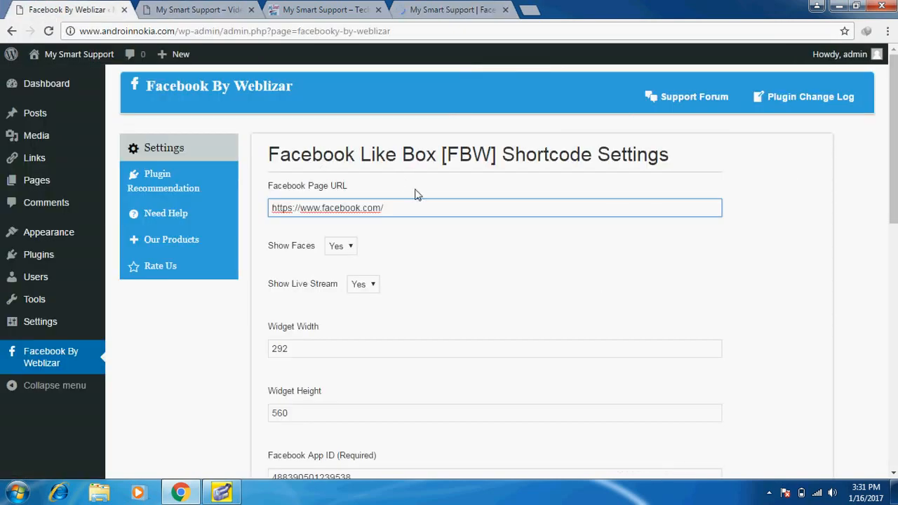
pyautogui.press('BackSpace')
pyautogui.press('BackSpace')
pyautogui.press('BackSpace')
pyautogui.press('BackSpace')
pyautogui.press('BackSpace')
pyautogui.press('BackSpace')
pyautogui.press('BackSpace')
pyautogui.press('BackSpace')
pyautogui.press('BackSpace')
pyautogui.press('BackSpace')
pyautogui.press('BackSpace')
pyautogui.press('BackSpace')
pyautogui.press('BackSpace')
pyautogui.press('BackSpace')
pyautogui.press('BackSpace')
pyautogui.press('BackSpace')
pyautogui.press('BackSpace')
pyautogui.press('BackSpace')
pyautogui.press('BackSpace')
pyautogui.press('BackSpace')
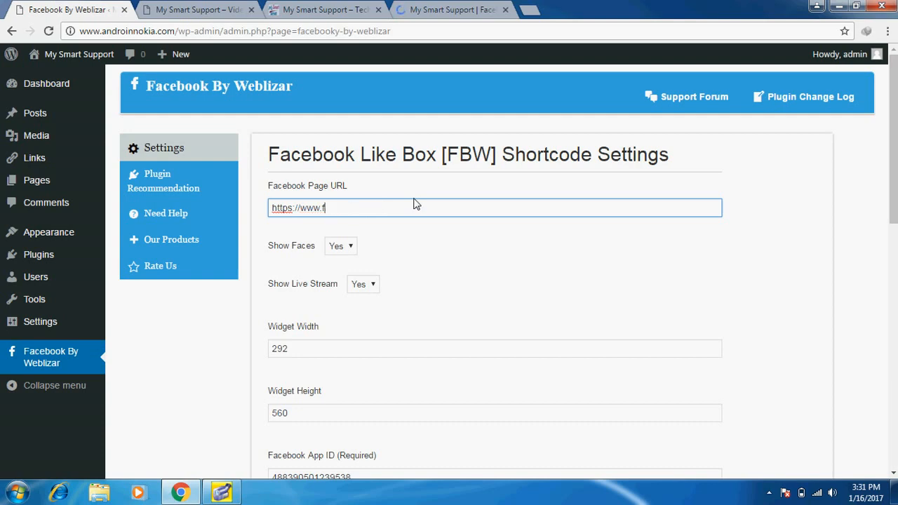
pyautogui.hotkey('ctrl', 'v')
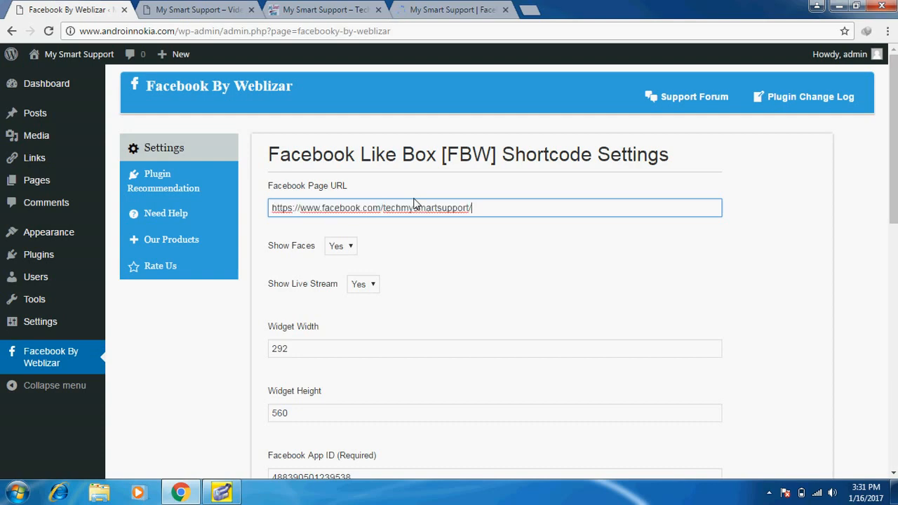
pyautogui.click(893, 293)
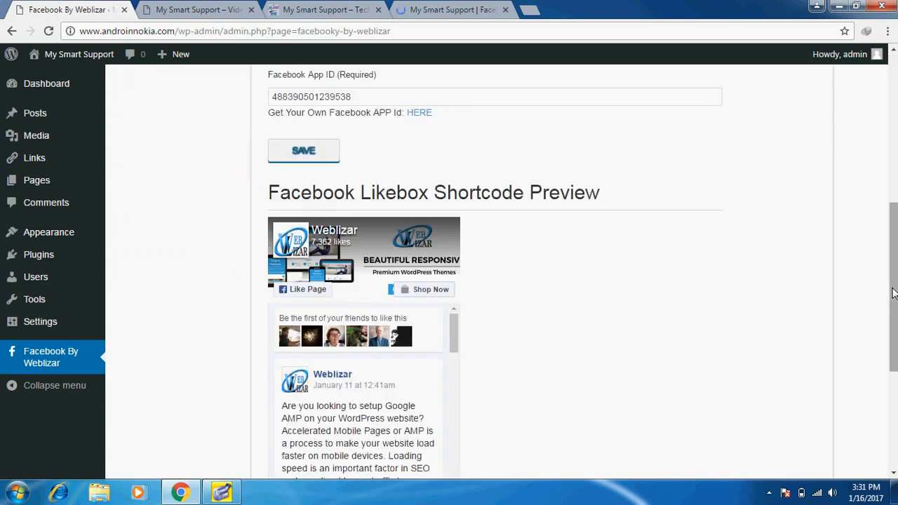
pyautogui.click(298, 158)
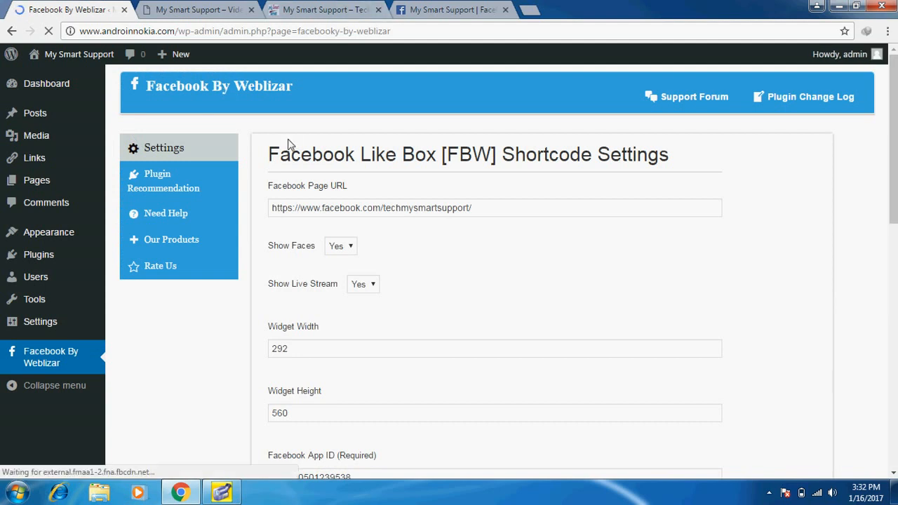
# Reload the live androinnokia.com site and review its sidebar's Recent Posts, Archives, Categories and Meta
pyautogui.click(201, 8)
pyautogui.click(191, 35)
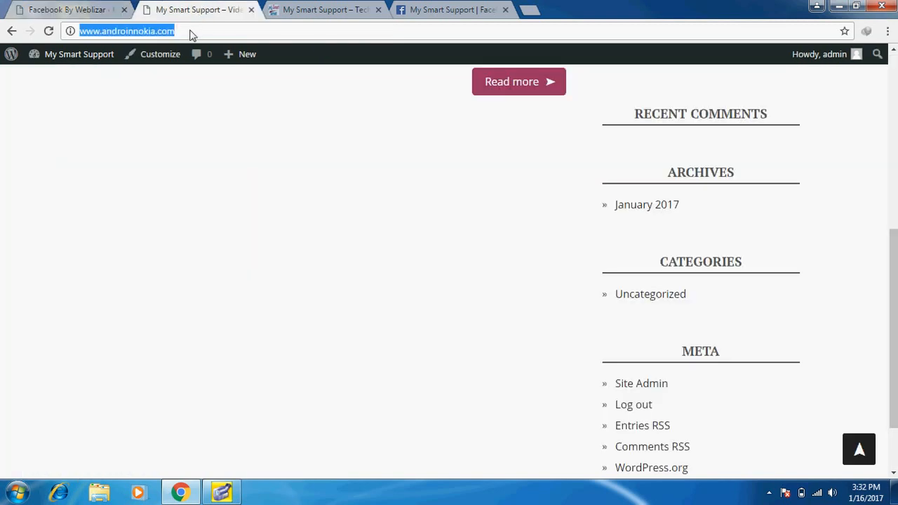
pyautogui.press('Return')
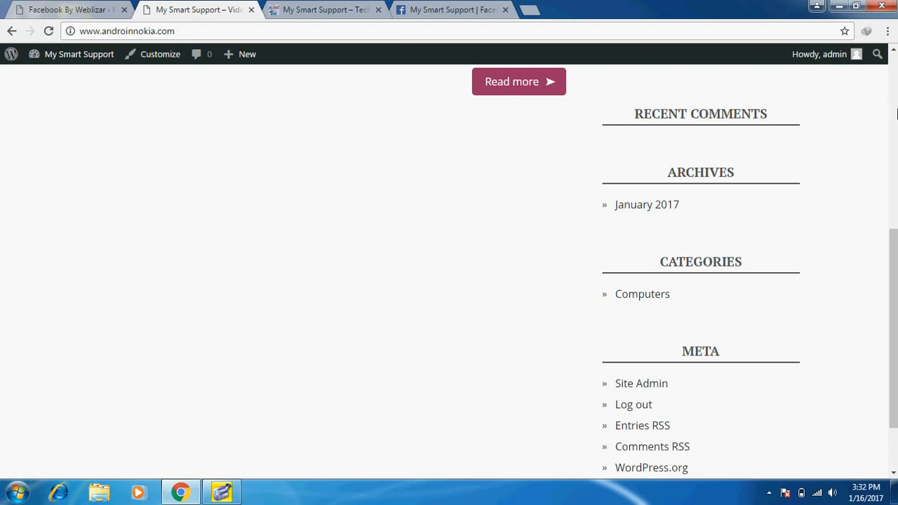
pyautogui.scroll(5, 896, 115)
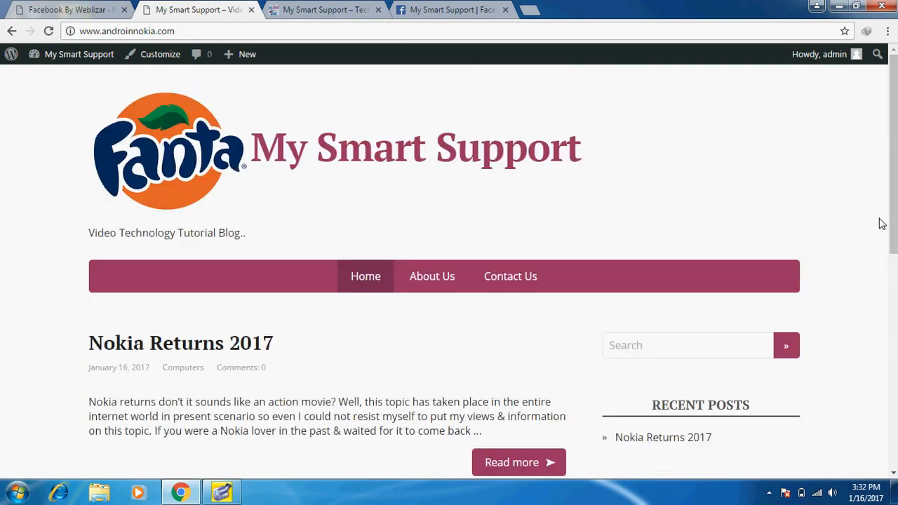
pyautogui.scroll(-5, 896, 115)
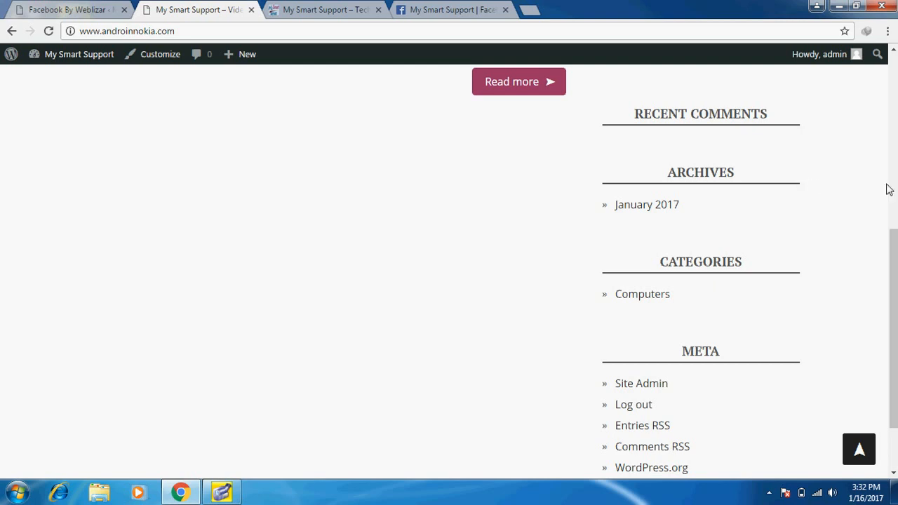
pyautogui.moveTo(896, 263); pyautogui.dragTo(886, 173)
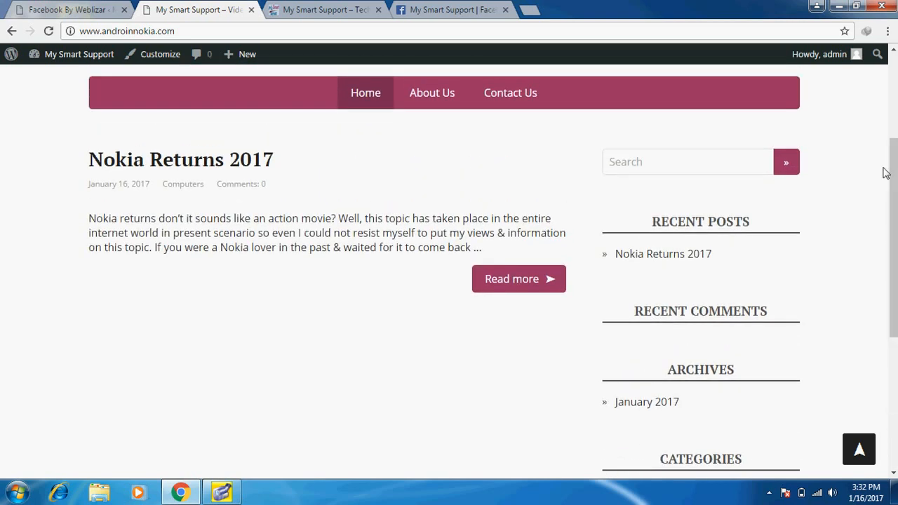
pyautogui.click(56, 9)
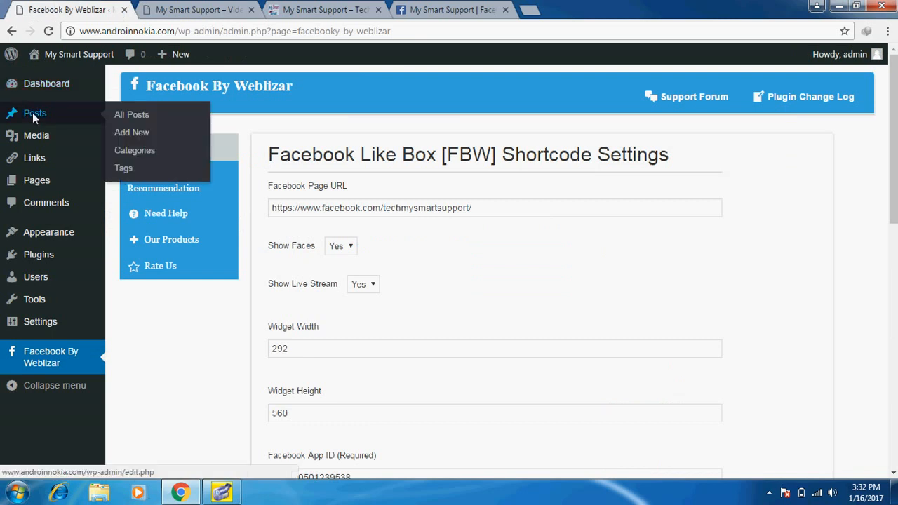
# Open the Appearance Widgets page, briefly checking the live homepage
pyautogui.moveTo(33, 138)
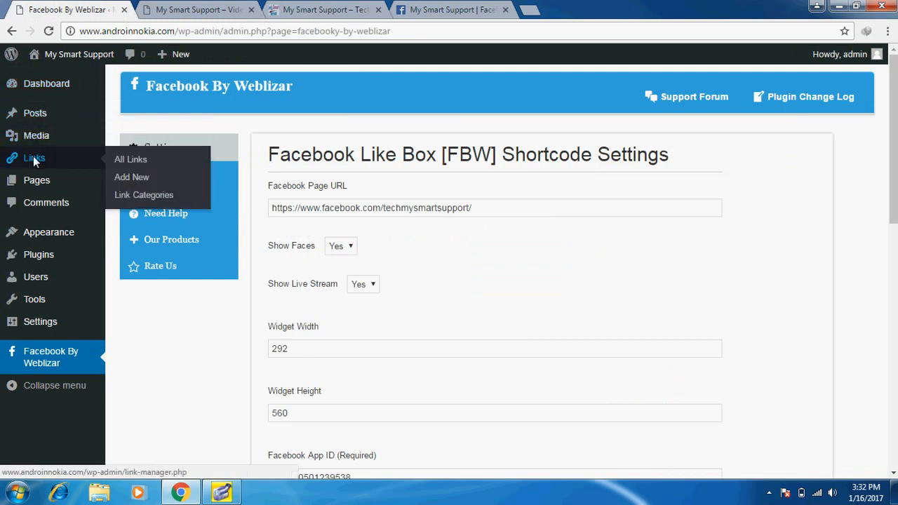
pyautogui.moveTo(38, 236)
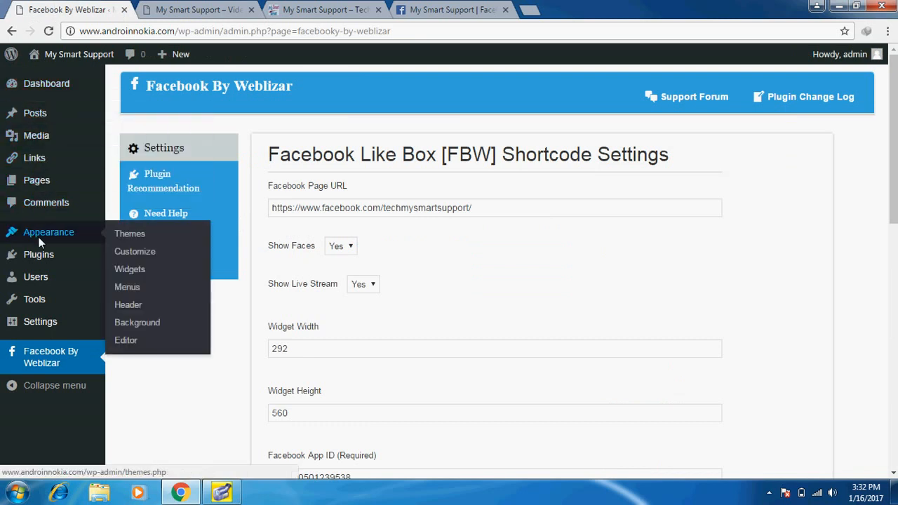
pyautogui.click(117, 268)
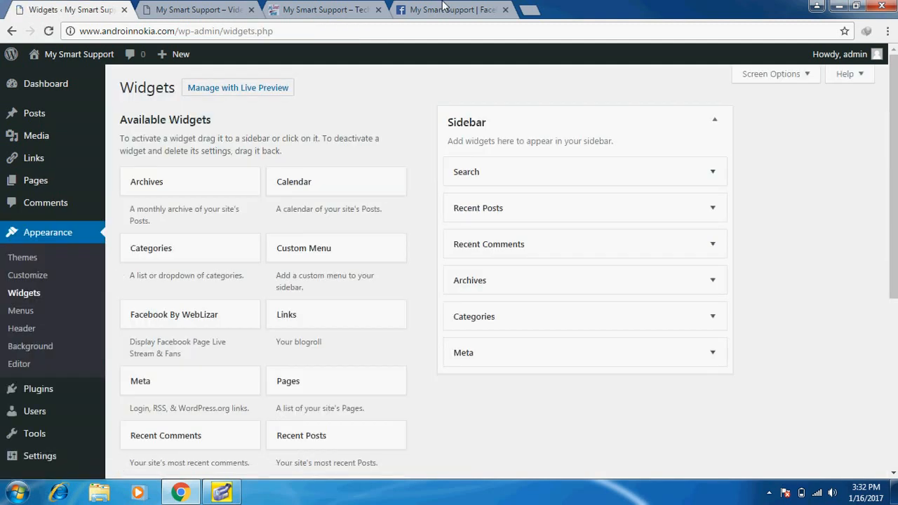
pyautogui.click(199, 7)
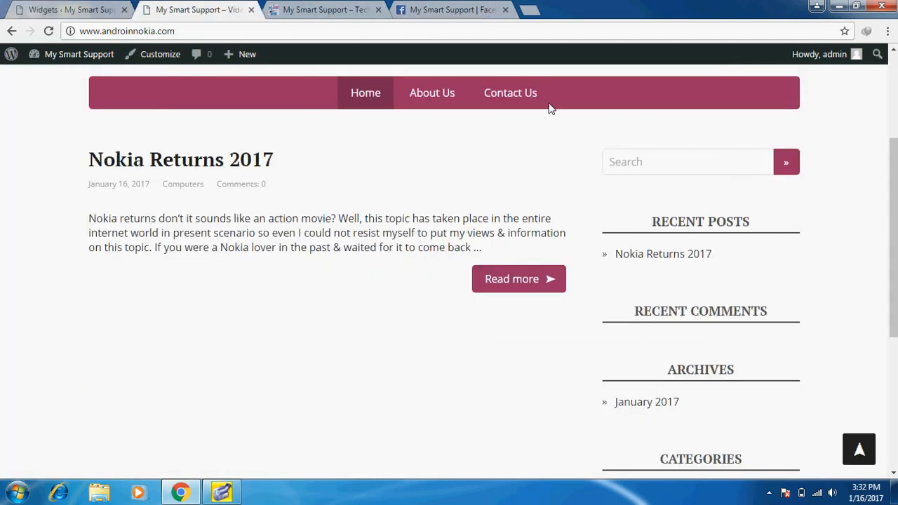
pyautogui.click(52, 7)
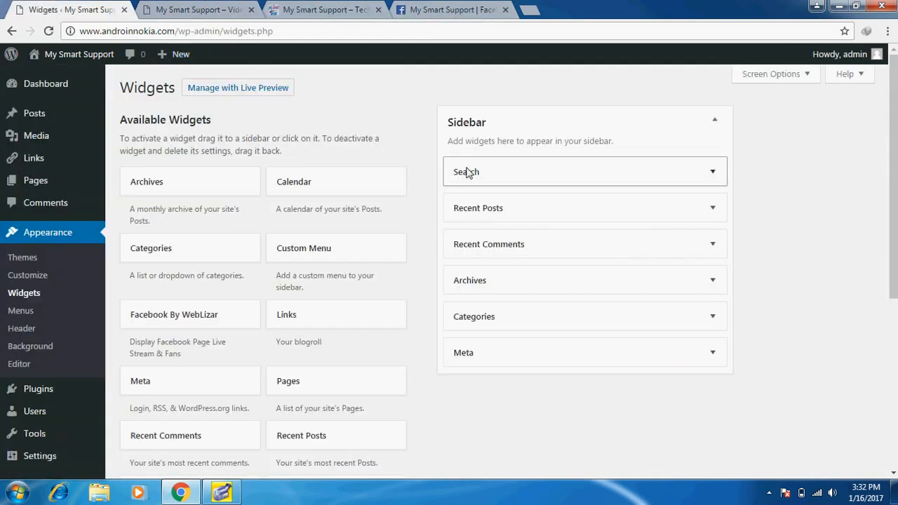
# Remove Recent Posts, Recent Comments, Archives and Meta from the Sidebar
pyautogui.moveTo(486, 214); pyautogui.dragTo(349, 232)
pyautogui.moveTo(491, 212); pyautogui.dragTo(239, 264)
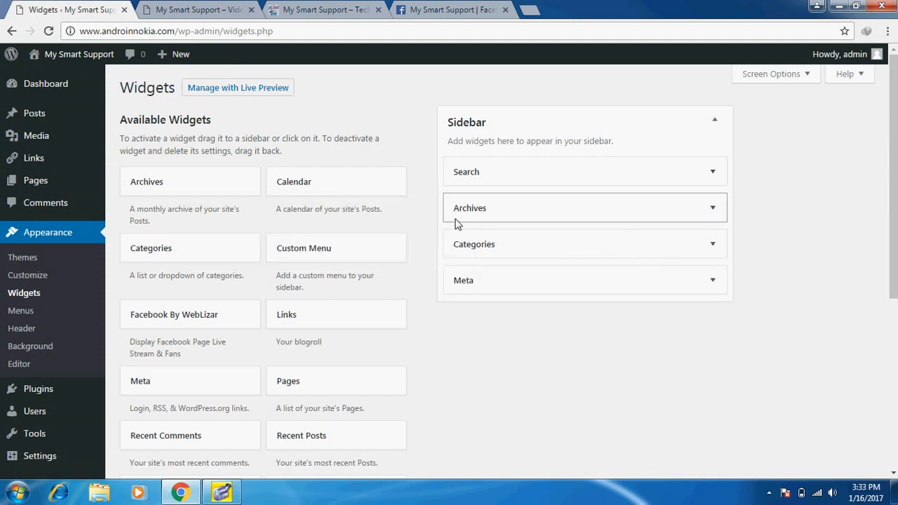
pyautogui.moveTo(457, 218); pyautogui.dragTo(212, 255)
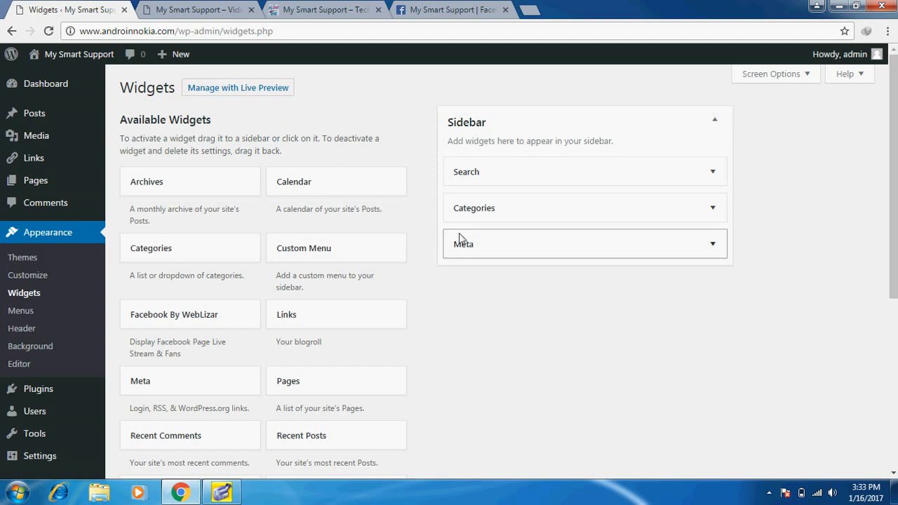
pyautogui.moveTo(460, 243); pyautogui.dragTo(276, 246)
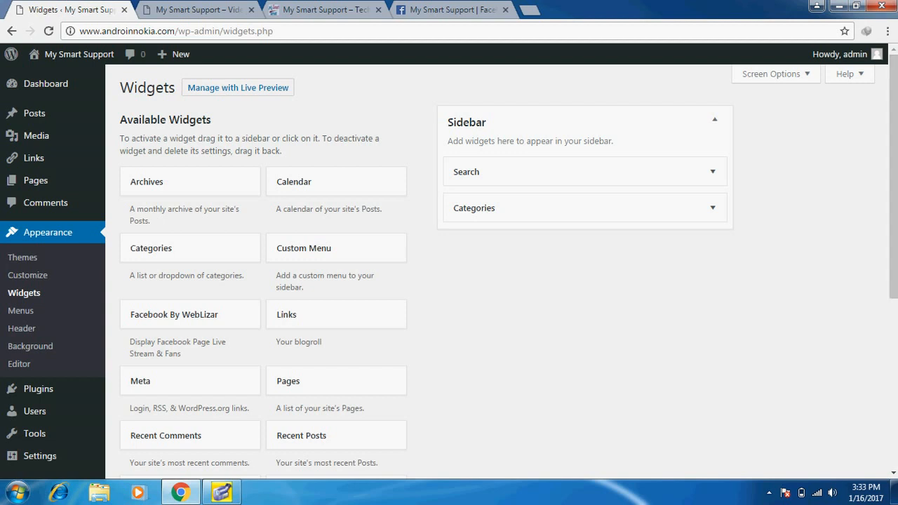
pyautogui.scroll(-5, 896, 318)
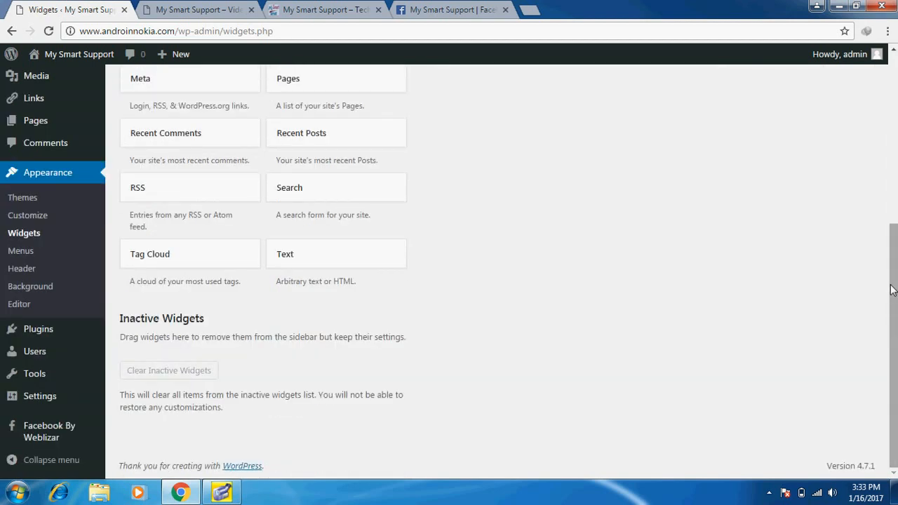
# Place Facebook By WebLizar below Search in the Sidebar and save it as LikeBox, 292×560
pyautogui.moveTo(892, 290); pyautogui.dragTo(892, 159)
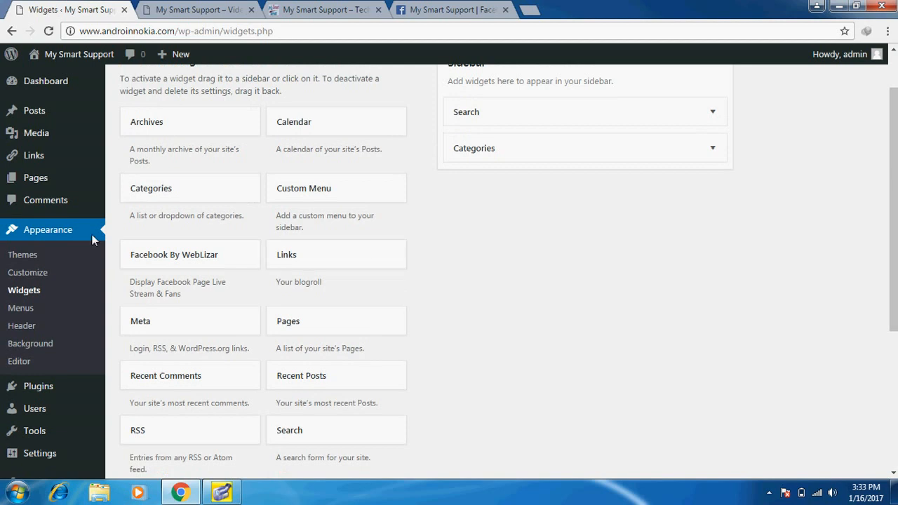
pyautogui.moveTo(148, 261); pyautogui.dragTo(476, 150)
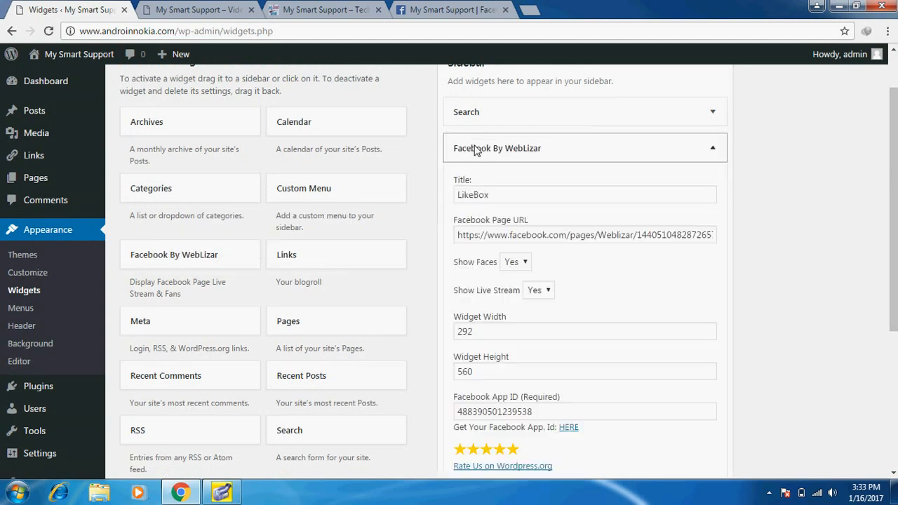
pyautogui.click(896, 378)
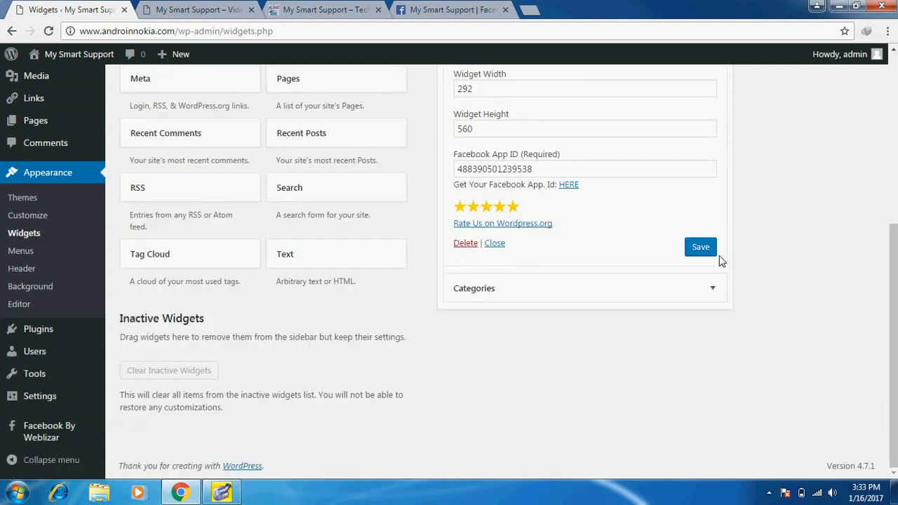
pyautogui.click(699, 247)
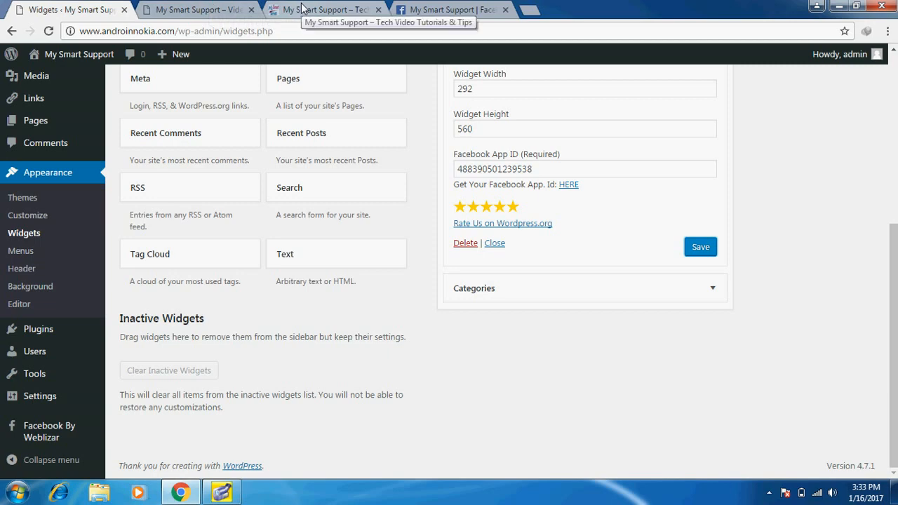
# Reload the androinnokia.com homepage and view the LIKEBOX Facebook feed between Search and Categories
pyautogui.click(221, 10)
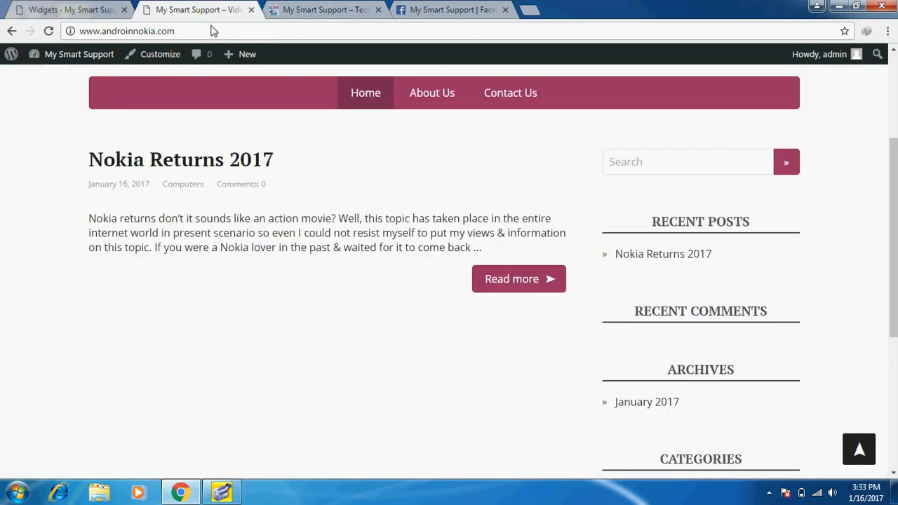
pyautogui.press('Return')
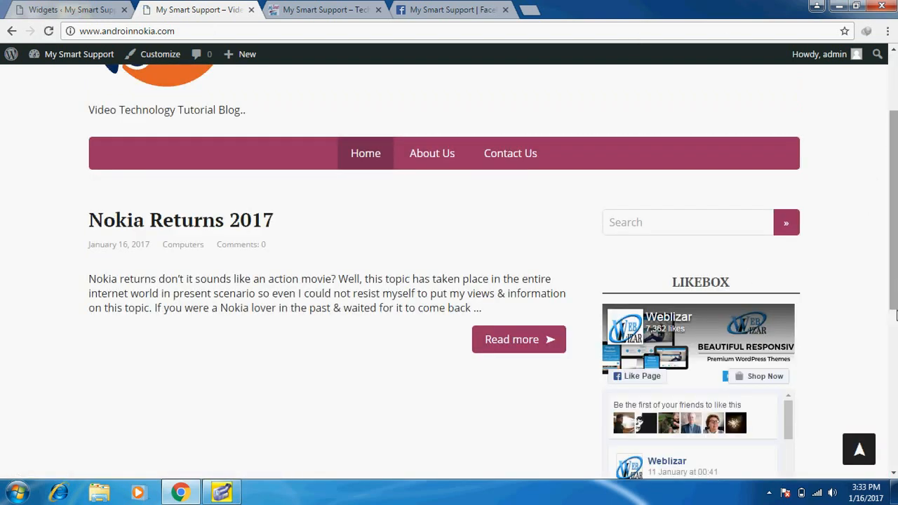
pyautogui.scroll(-5, 892, 294)
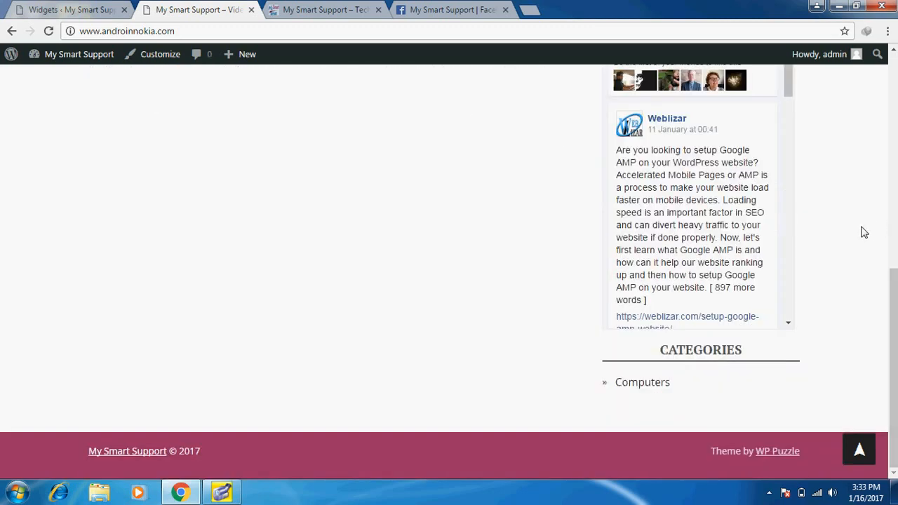
pyautogui.scroll(3, 864, 233)
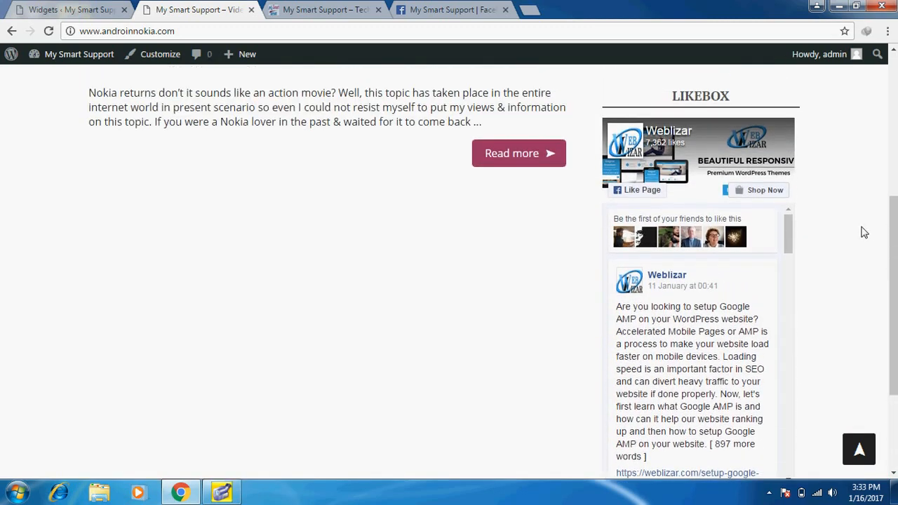
pyautogui.scroll(1, 864, 232)
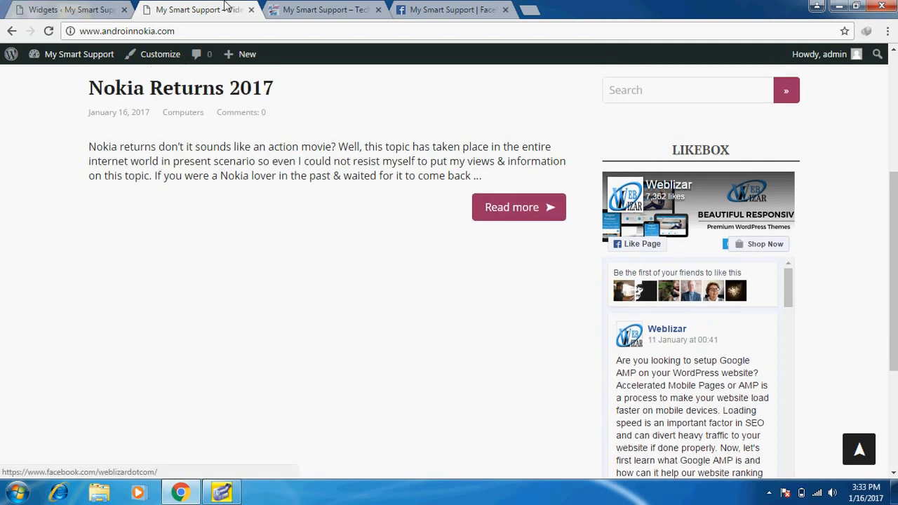
# Back in the widgets admin, clear the LikeBox widget's Facebook App ID
pyautogui.click(53, 7)
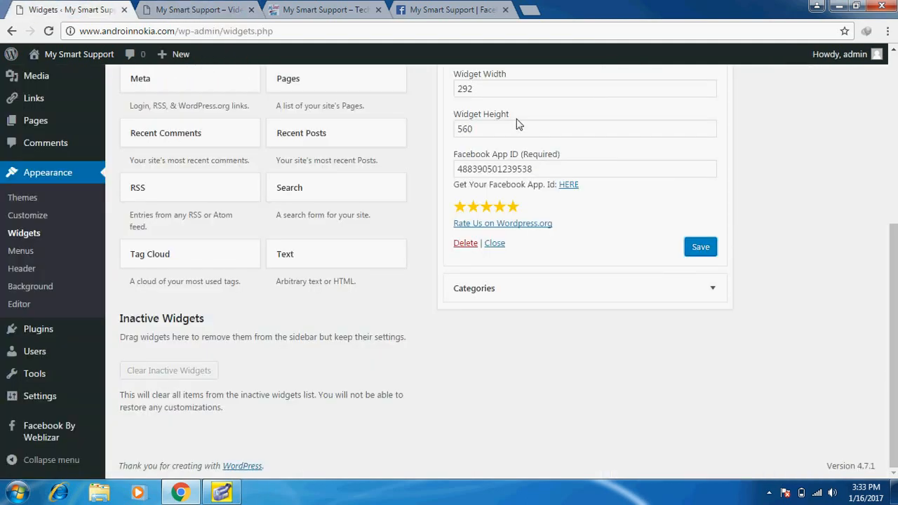
pyautogui.click(578, 167)
pyautogui.press('BackSpace')
pyautogui.press('BackSpace')
pyautogui.press('BackSpace')
pyautogui.press('BackSpace')
pyautogui.press('BackSpace')
pyautogui.press('BackSpace')
pyautogui.press('BackSpace')
pyautogui.press('BackSpace')
pyautogui.press('BackSpace')
pyautogui.press('BackSpace')
pyautogui.press('BackSpace')
pyautogui.press('BackSpace')
pyautogui.press('BackSpace')
pyautogui.press('BackSpace')
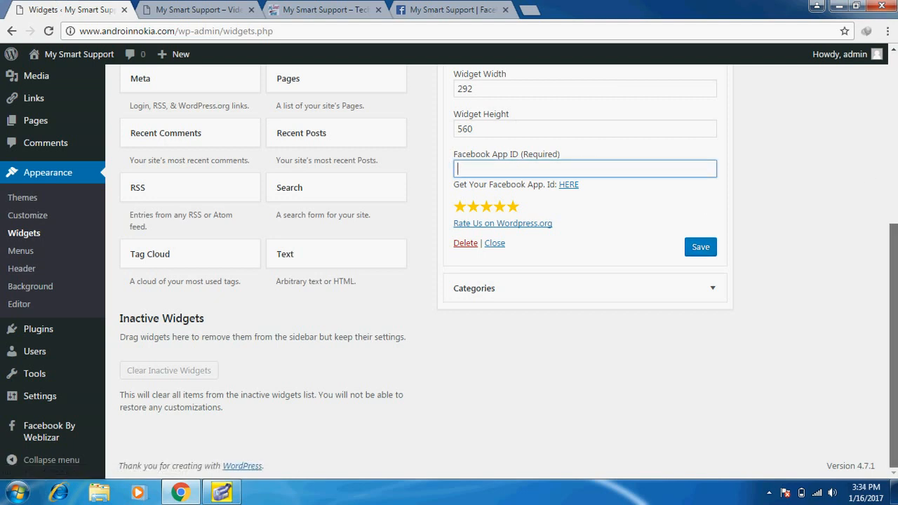
pyautogui.scroll(2, 894, 184)
pyautogui.scroll(1, 894, 184)
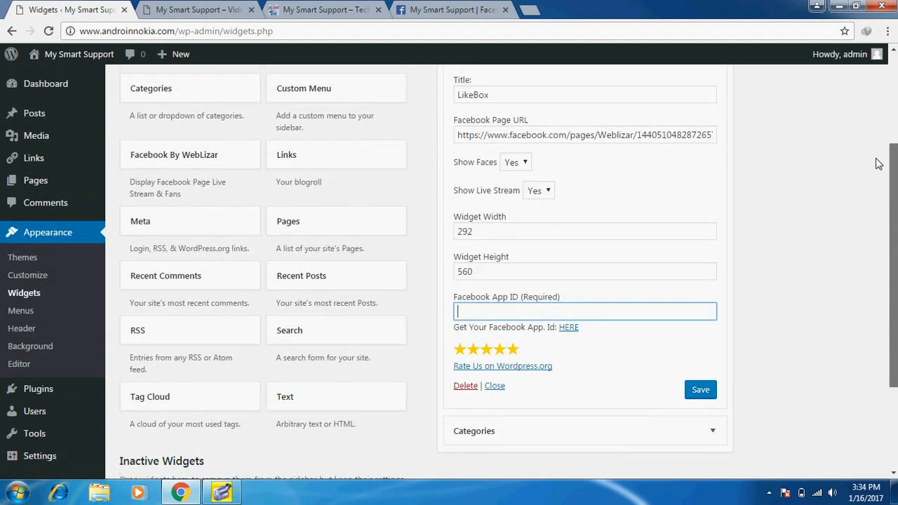
pyautogui.click(625, 138)
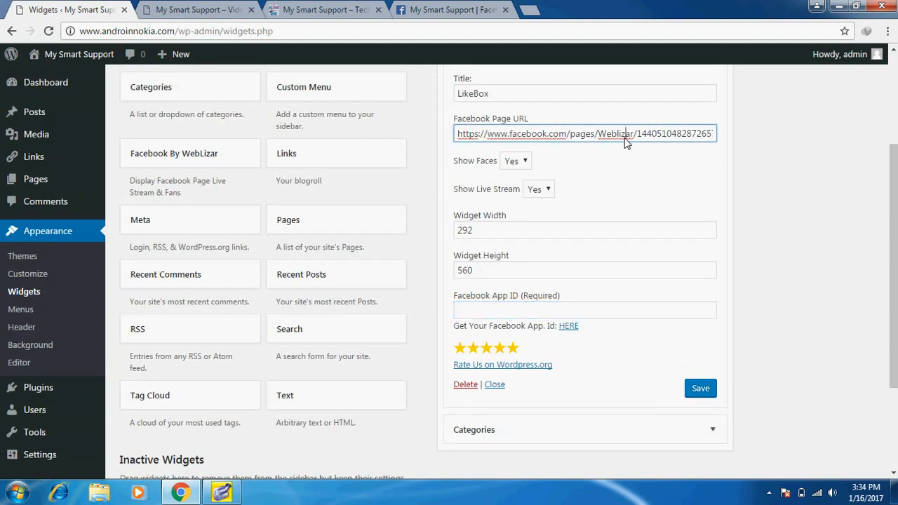
pyautogui.hotkey('ctrl', 'a')
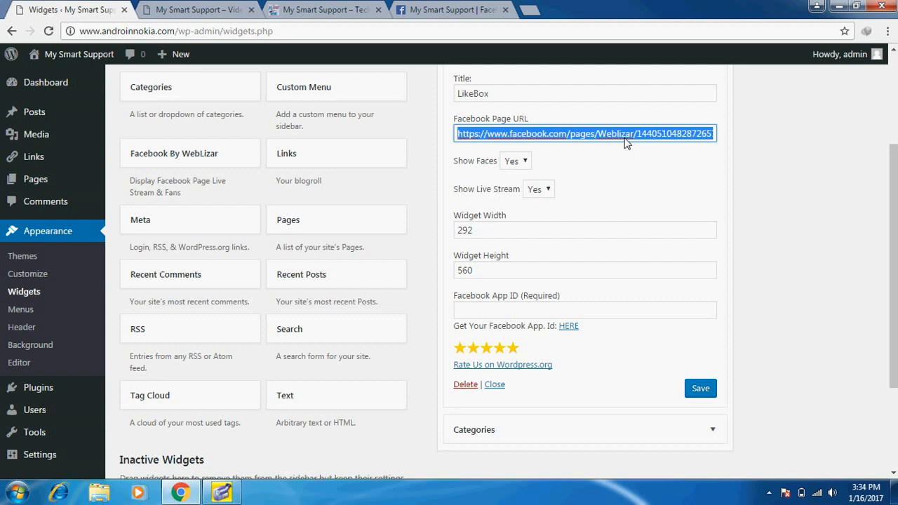
pyautogui.write('https://www.facebook.com/techmysmartsupport/')
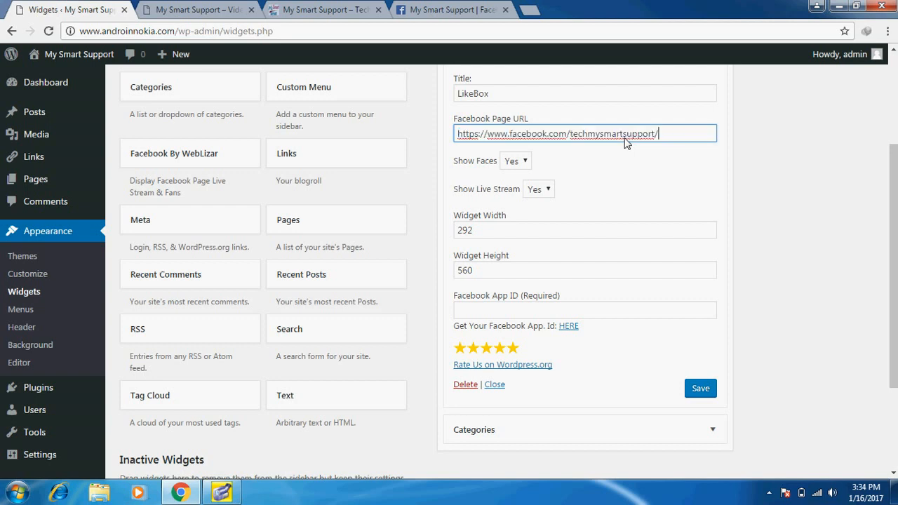
pyautogui.click(688, 393)
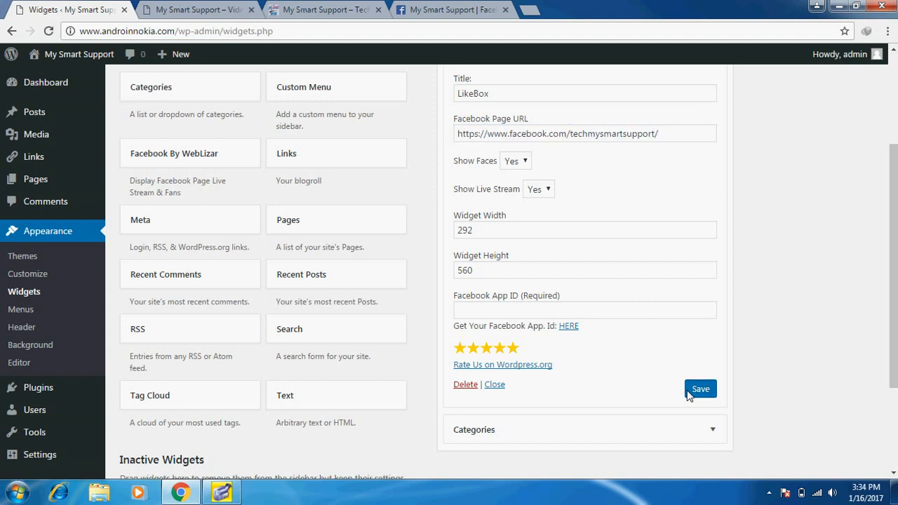
pyautogui.click(201, 9)
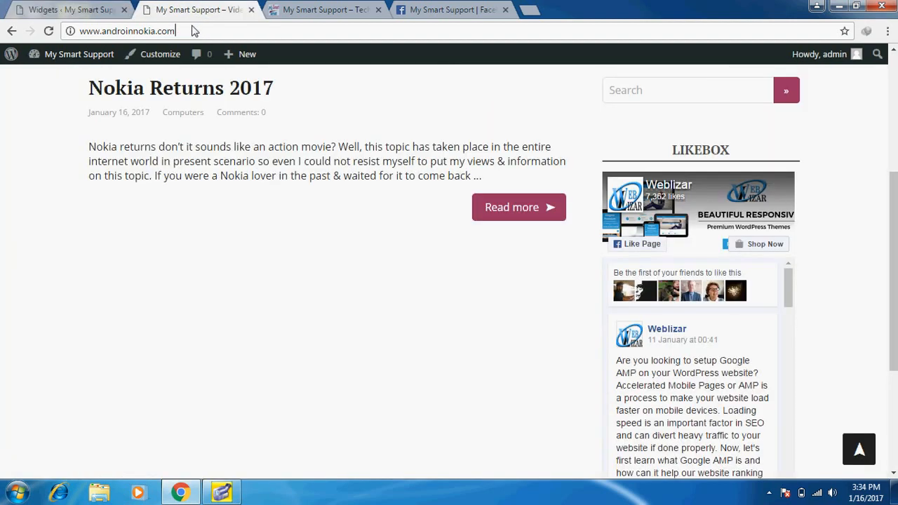
# Load the live homepage, check that the LikeBox shows the My Smart Support feed, then return to Widgets
pyautogui.press('Return')
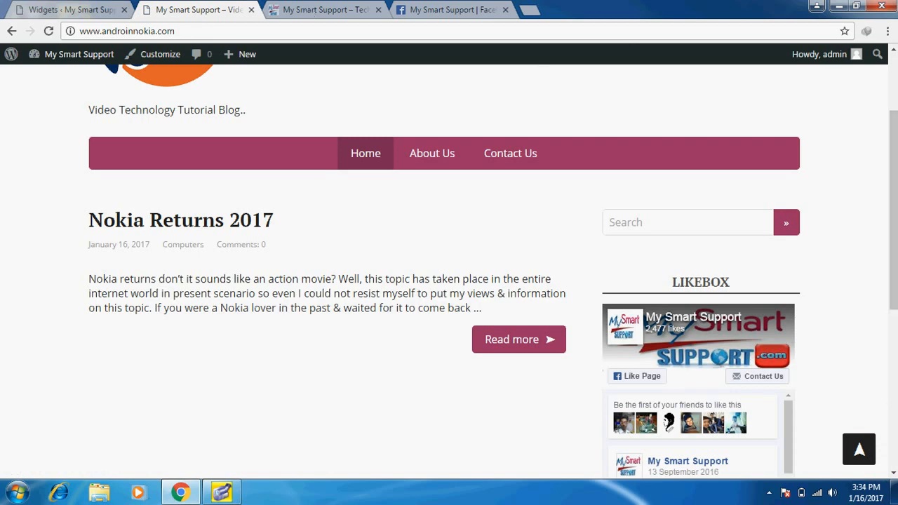
pyautogui.scroll(-5, 449, 267)
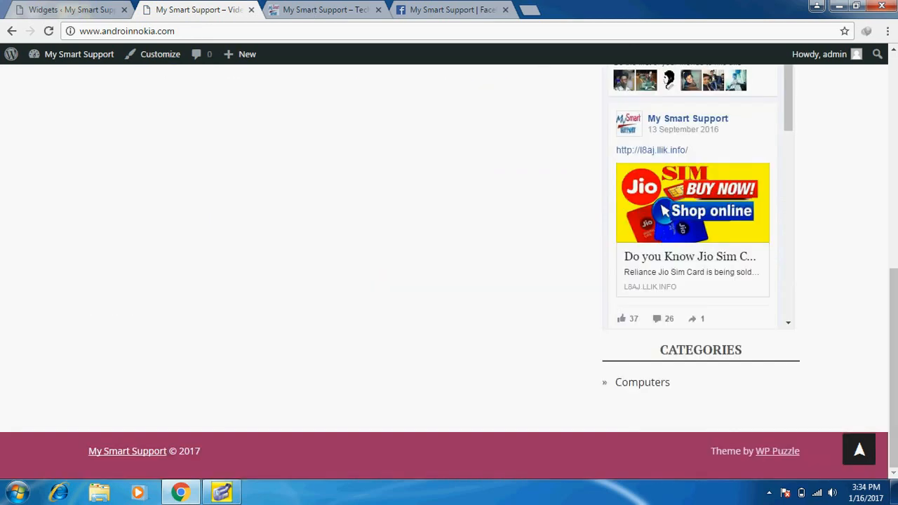
pyautogui.scroll(5, 894, 303)
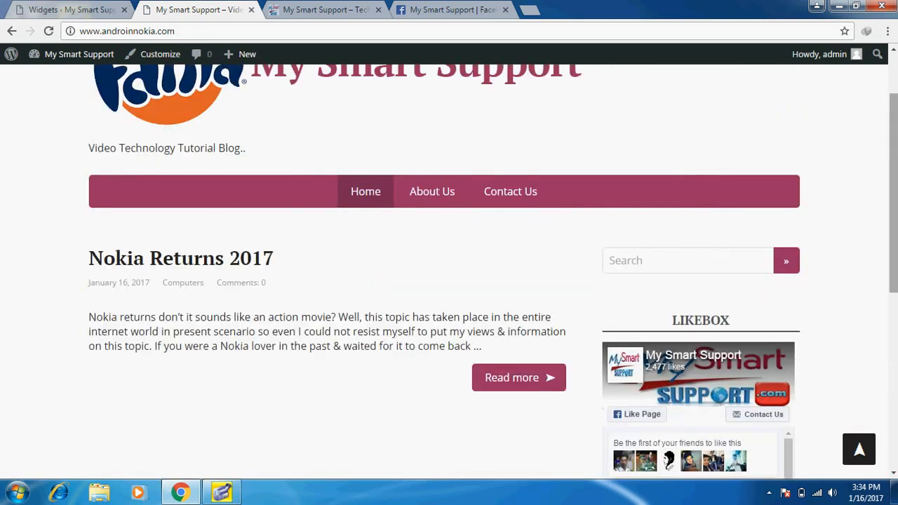
pyautogui.click(48, 7)
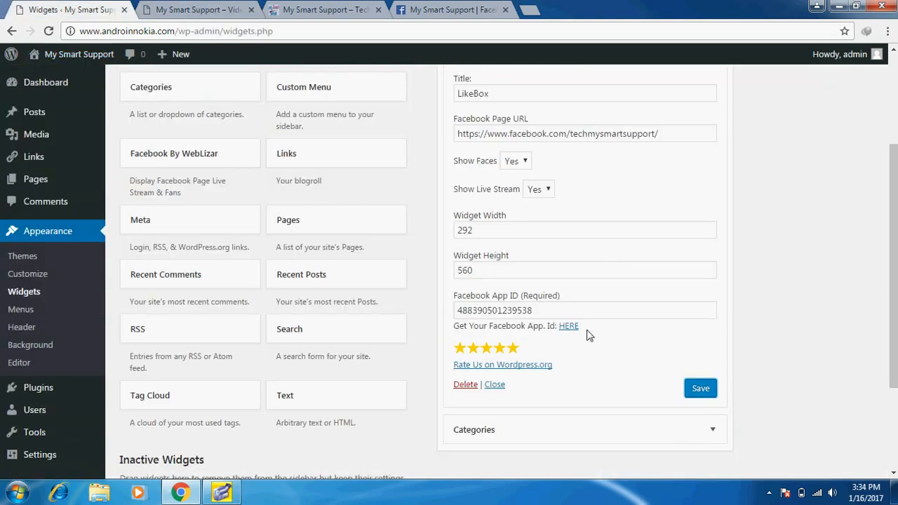
# Collapse the LikeBox settings, place a Calendar widget under Categories, save, and reload the live homepage
pyautogui.click(494, 384)
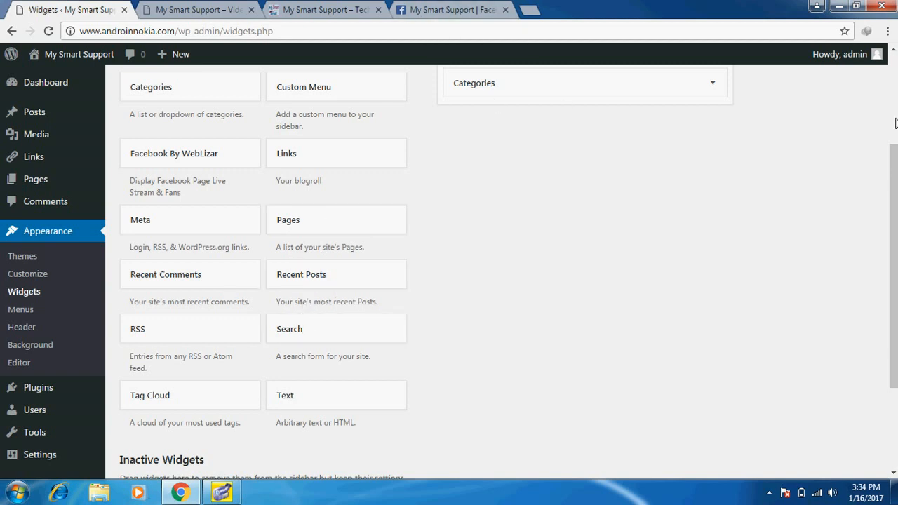
pyautogui.scroll(3, 895, 123)
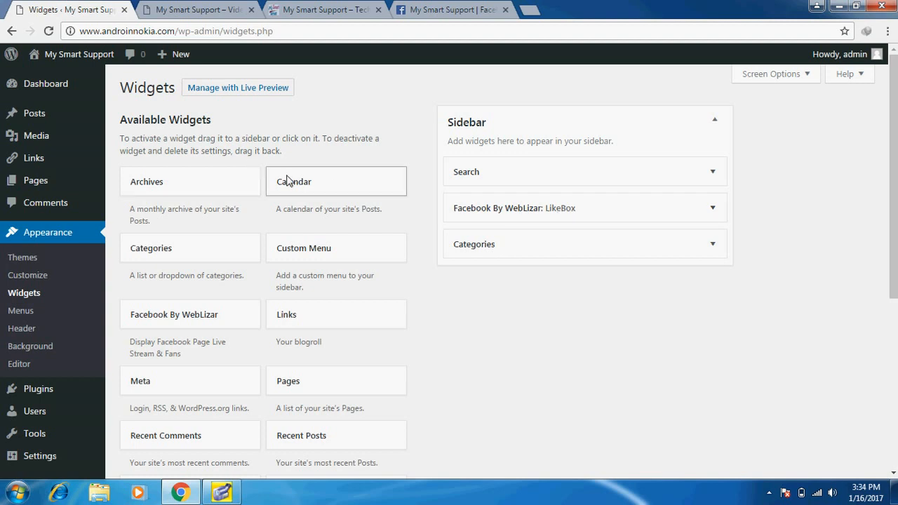
pyautogui.moveTo(288, 182); pyautogui.dragTo(500, 278)
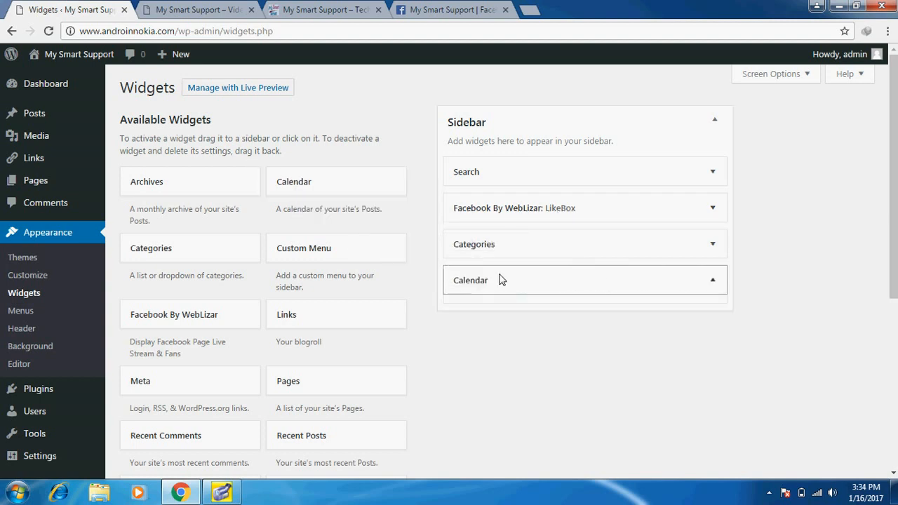
pyautogui.rightClick(699, 356)
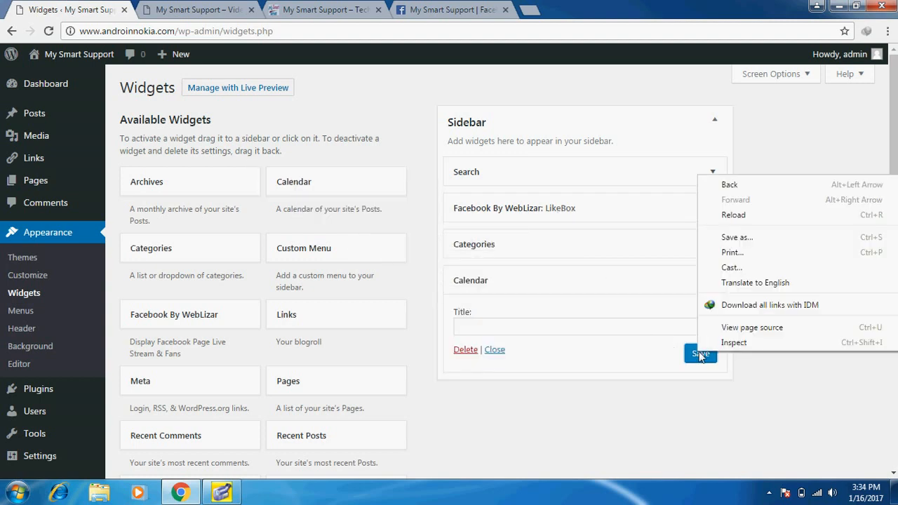
pyautogui.click(700, 355)
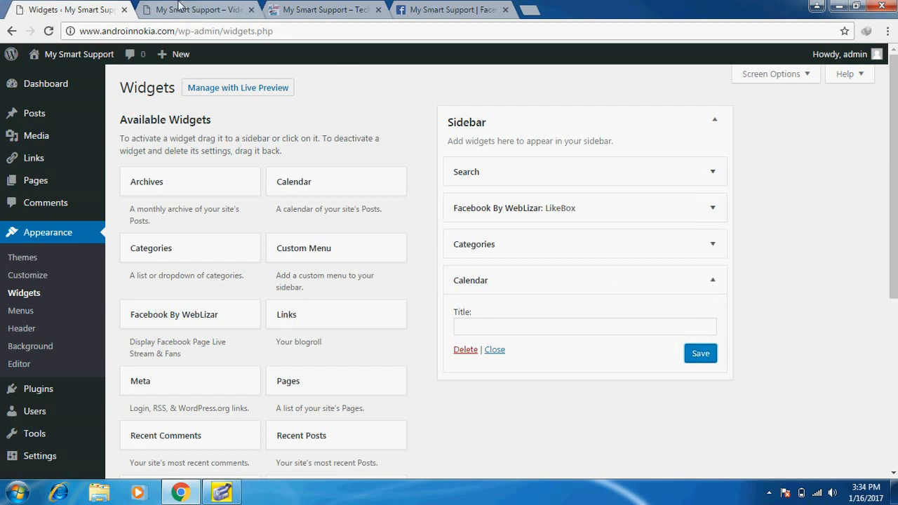
pyautogui.click(180, 9)
pyautogui.press('Return')
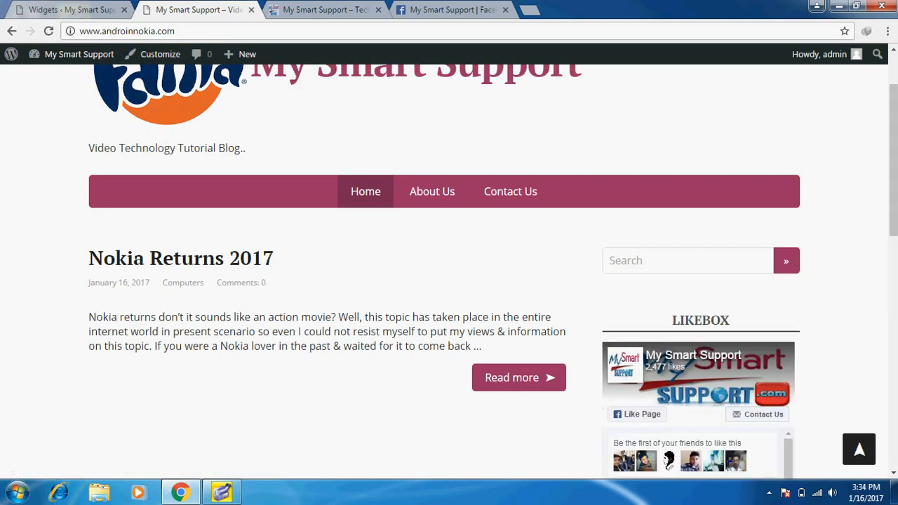
# Scroll the homepage to confirm the January 2017 sidebar calendar and the expanded main menu
pyautogui.scroll(-5, 449, 267)
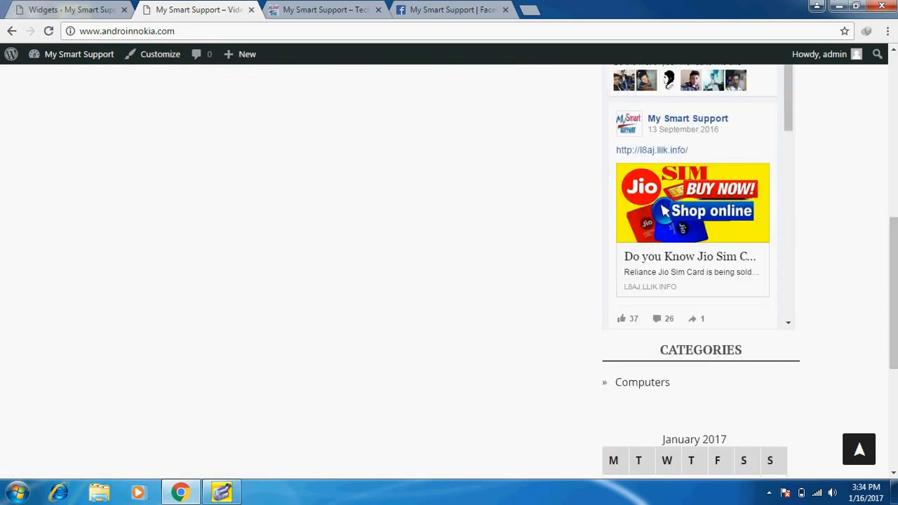
pyautogui.scroll(-4, 449, 267)
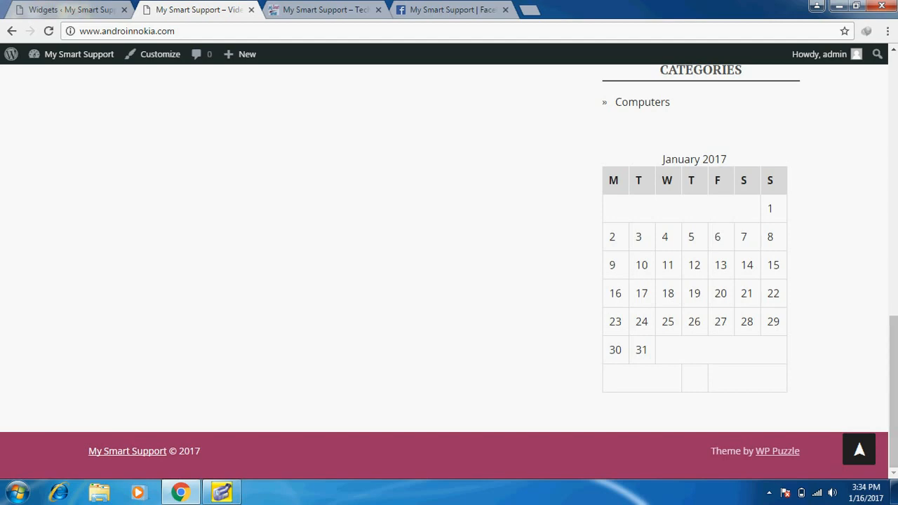
pyautogui.scroll(5, 885, 141)
pyautogui.scroll(5, 892, 140)
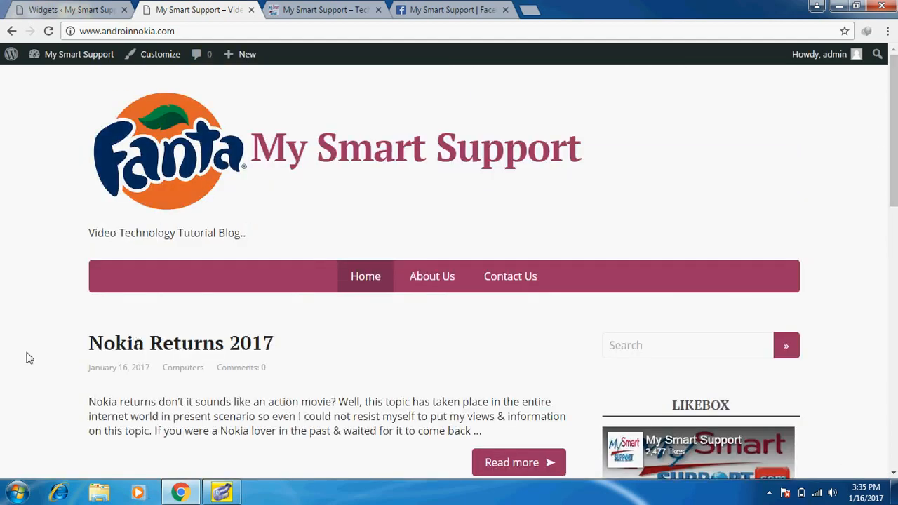
pyautogui.scroll(-3, 28, 358)
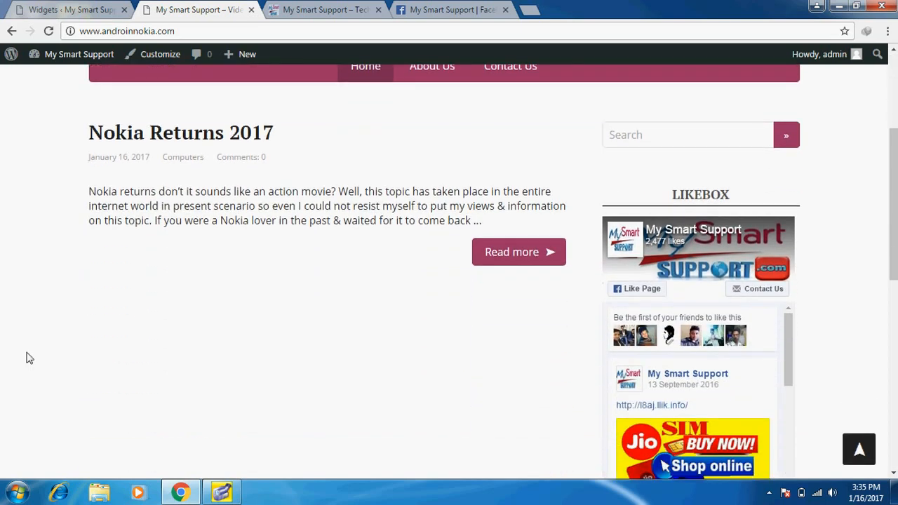
pyautogui.scroll(-1, 28, 357)
pyautogui.scroll(1, 29, 357)
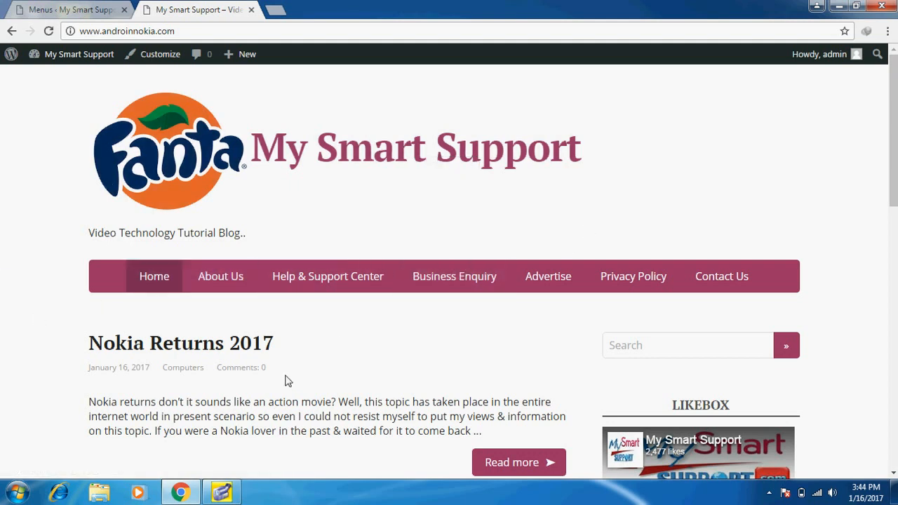
# Scroll through the homepage sidebar, then return to the Menus admin page showing the Main menu
pyautogui.scroll(-3, 184, 424)
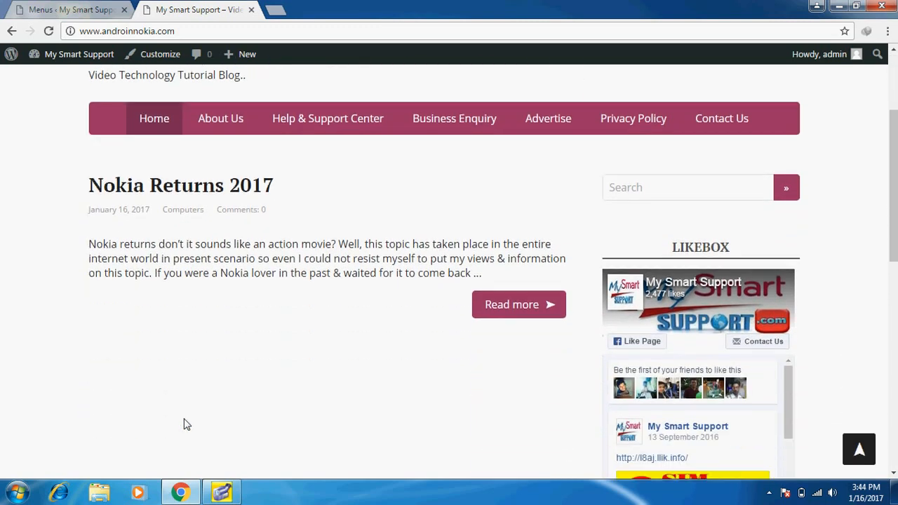
pyautogui.scroll(-3, 185, 424)
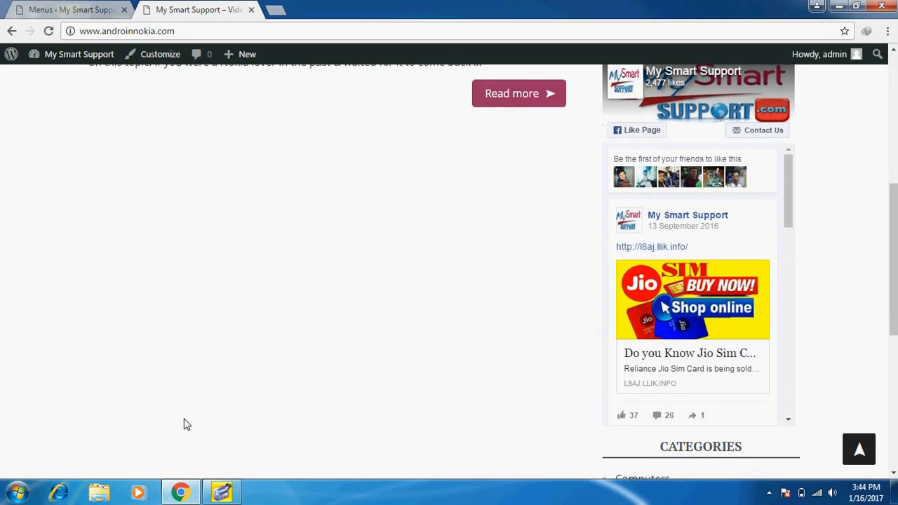
pyautogui.scroll(-2, 185, 424)
pyautogui.scroll(-1, 184, 425)
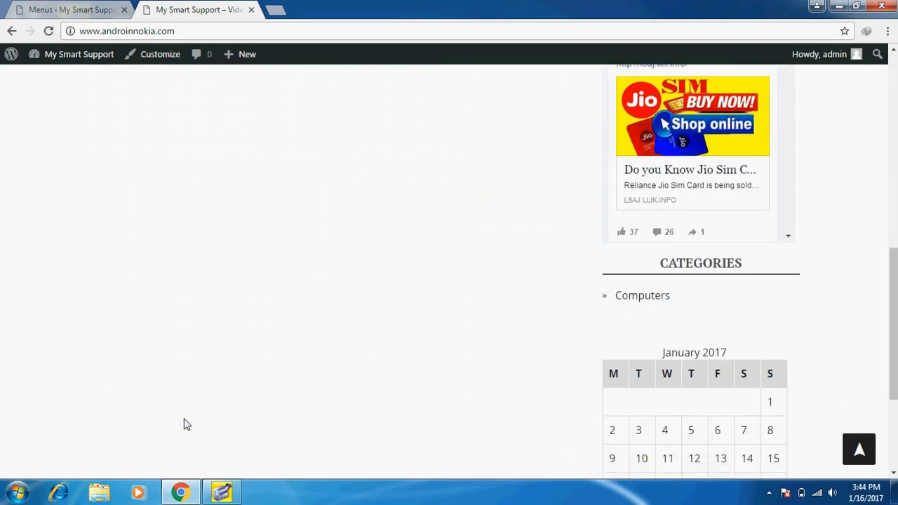
pyautogui.scroll(2, 184, 424)
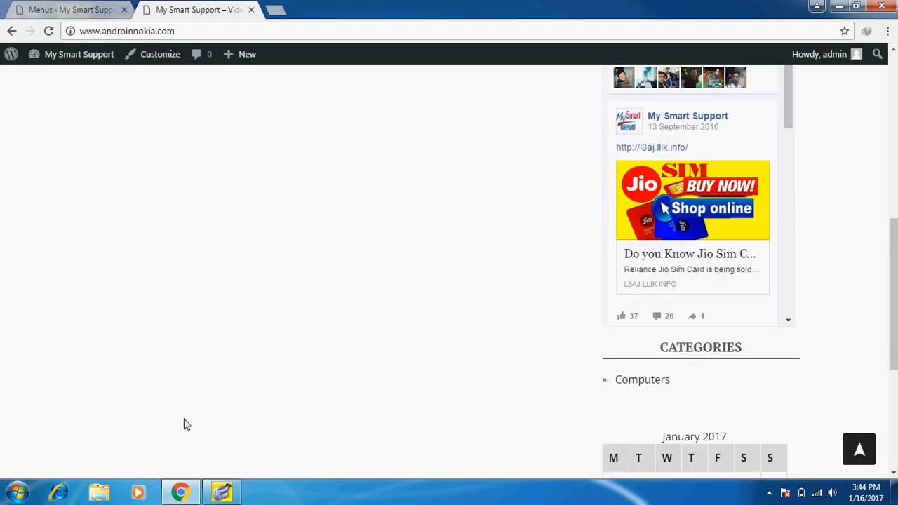
pyautogui.scroll(8, 185, 424)
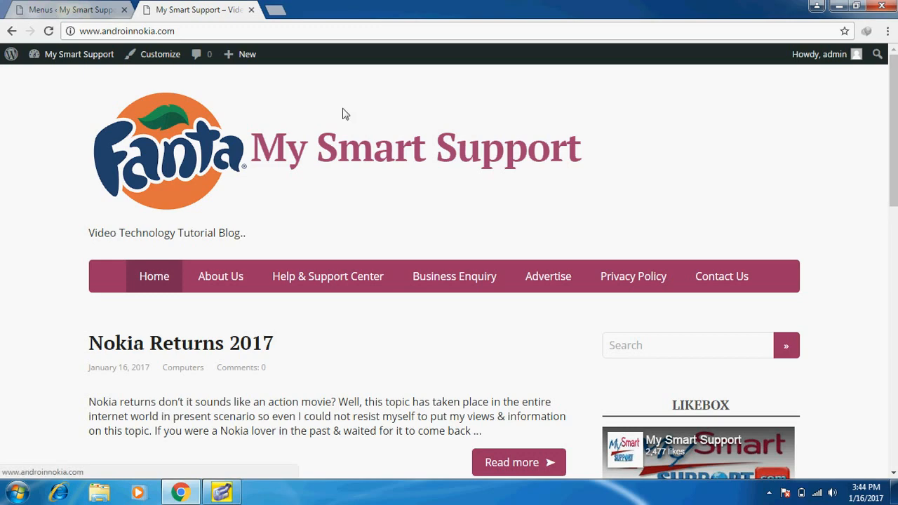
pyautogui.click(46, 7)
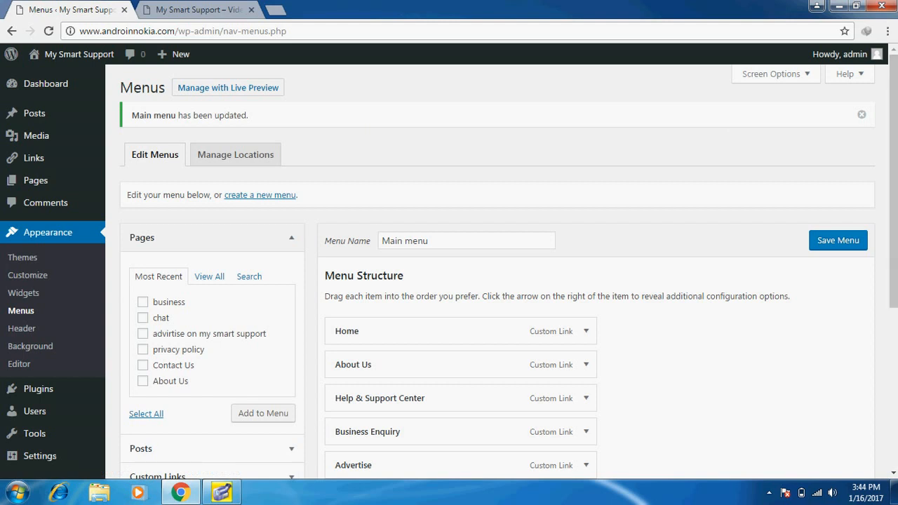
pyautogui.scroll(-4, 893, 281)
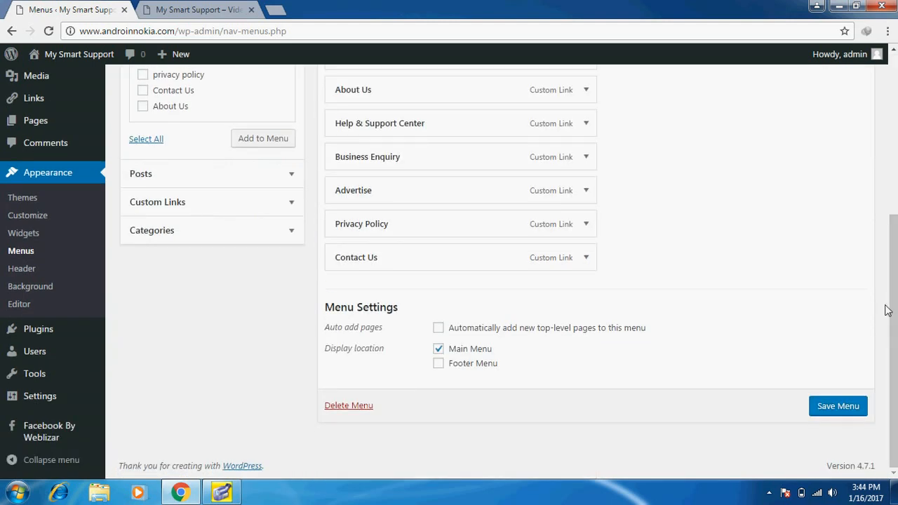
pyautogui.scroll(4, 895, 194)
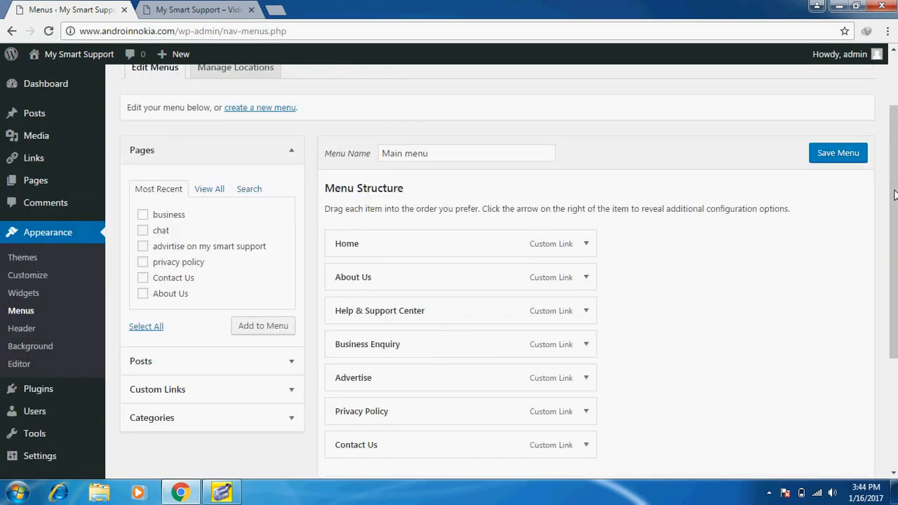